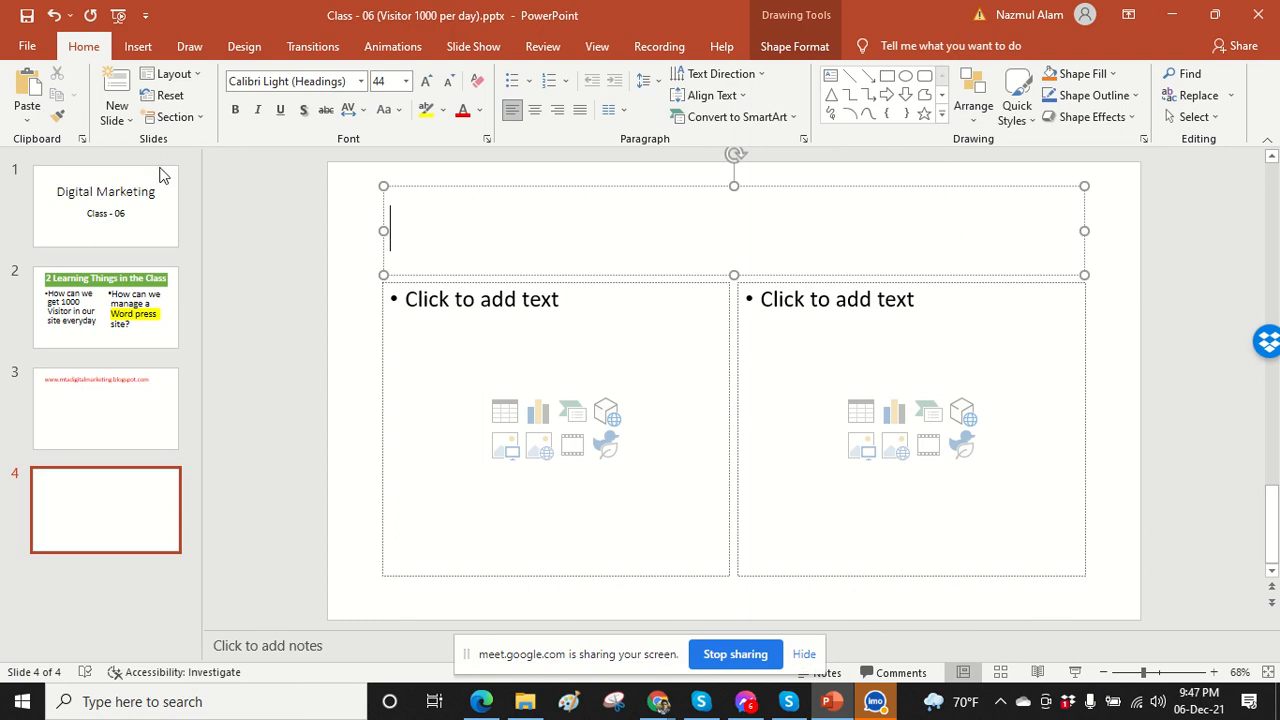
# Apply the Title and Content layout to slide 4 and enter the title "Wordpress:".
pyautogui.click(180, 75)
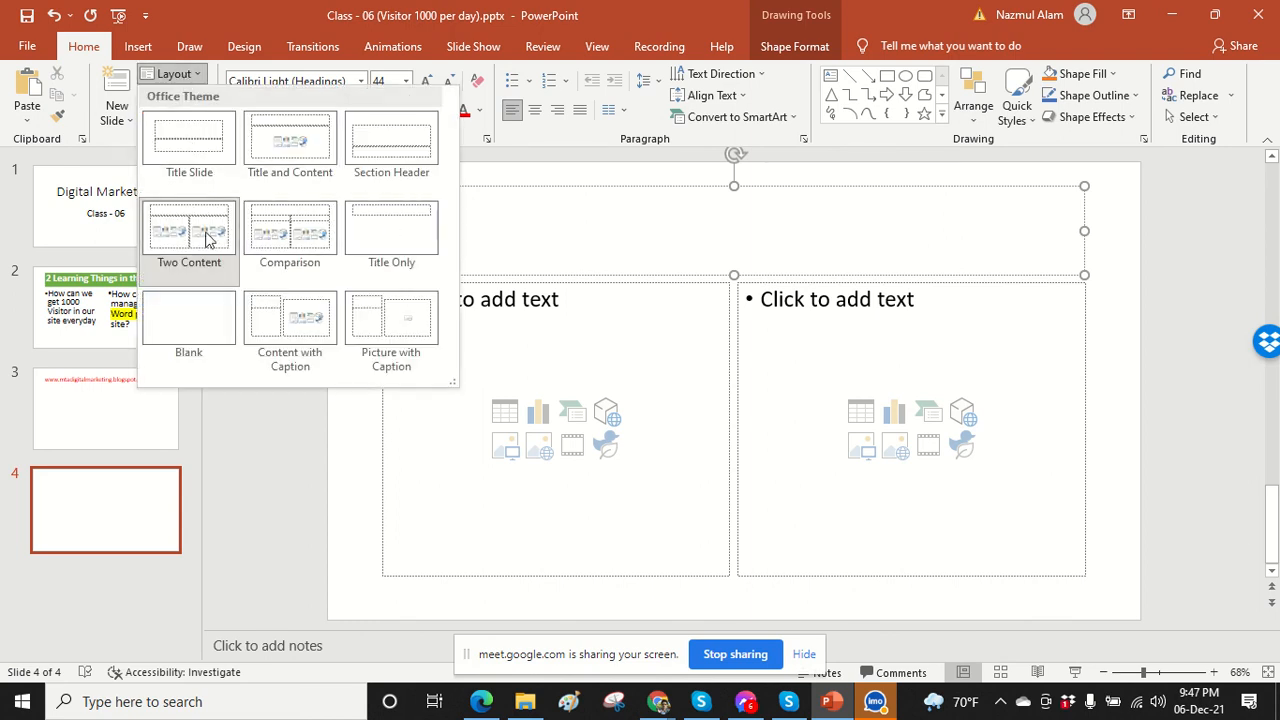
pyautogui.click(285, 148)
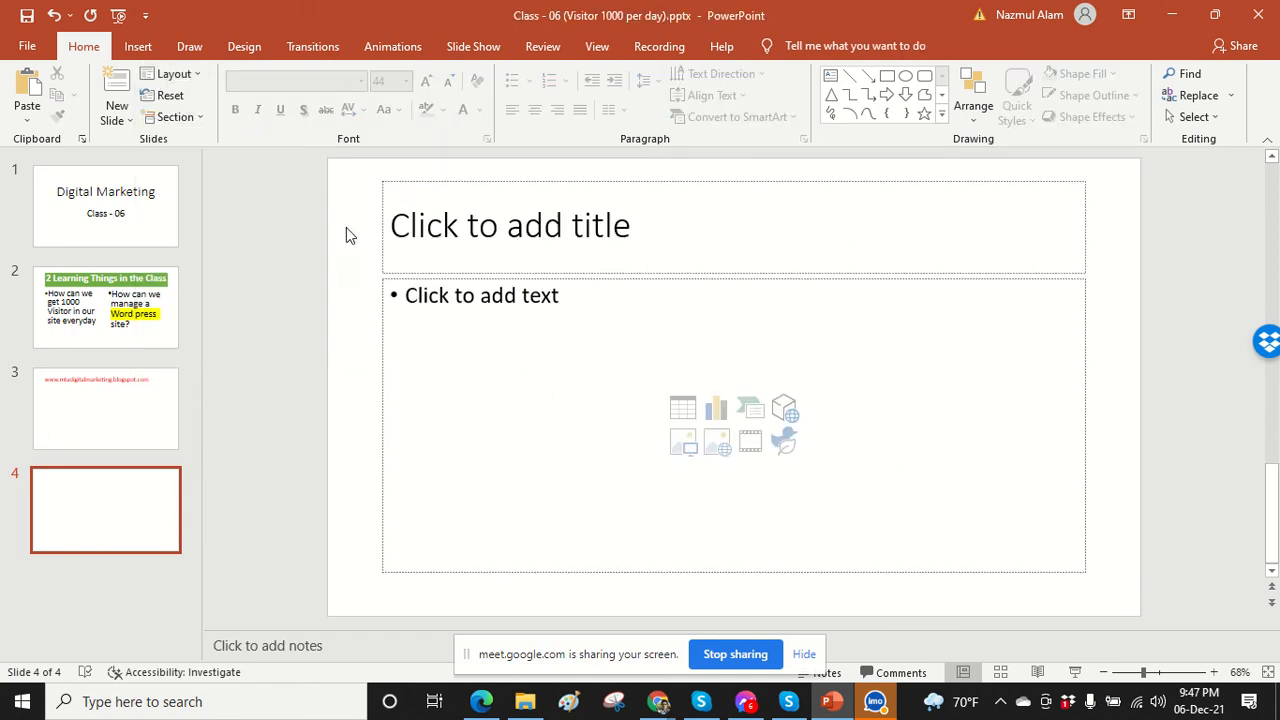
pyautogui.click(640, 228)
pyautogui.write('W')
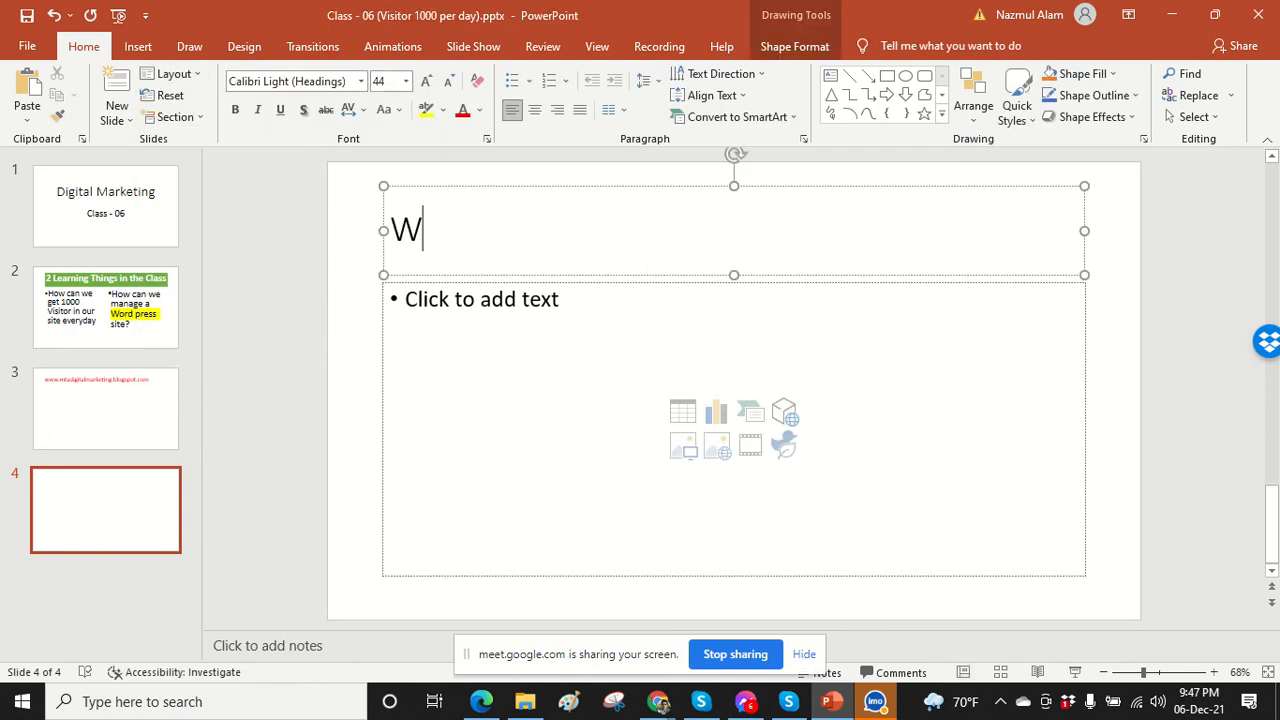
pyautogui.write('ordpress:')
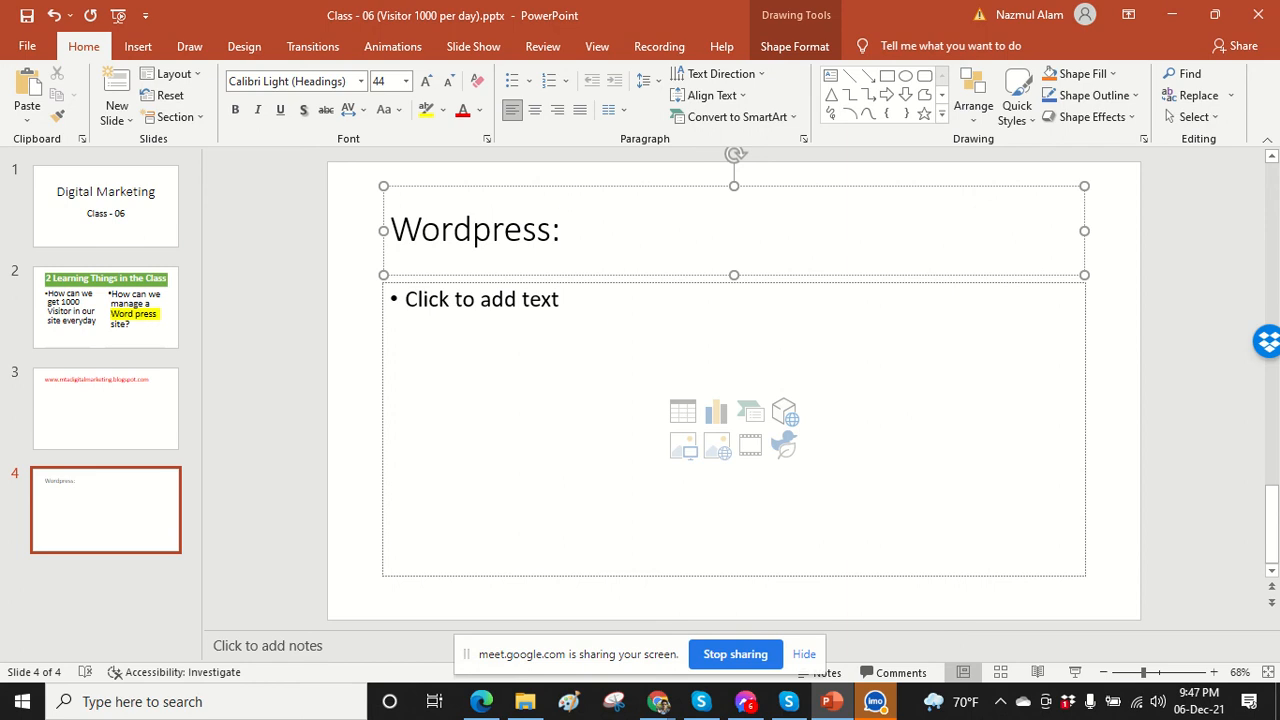
pyautogui.click(613, 316)
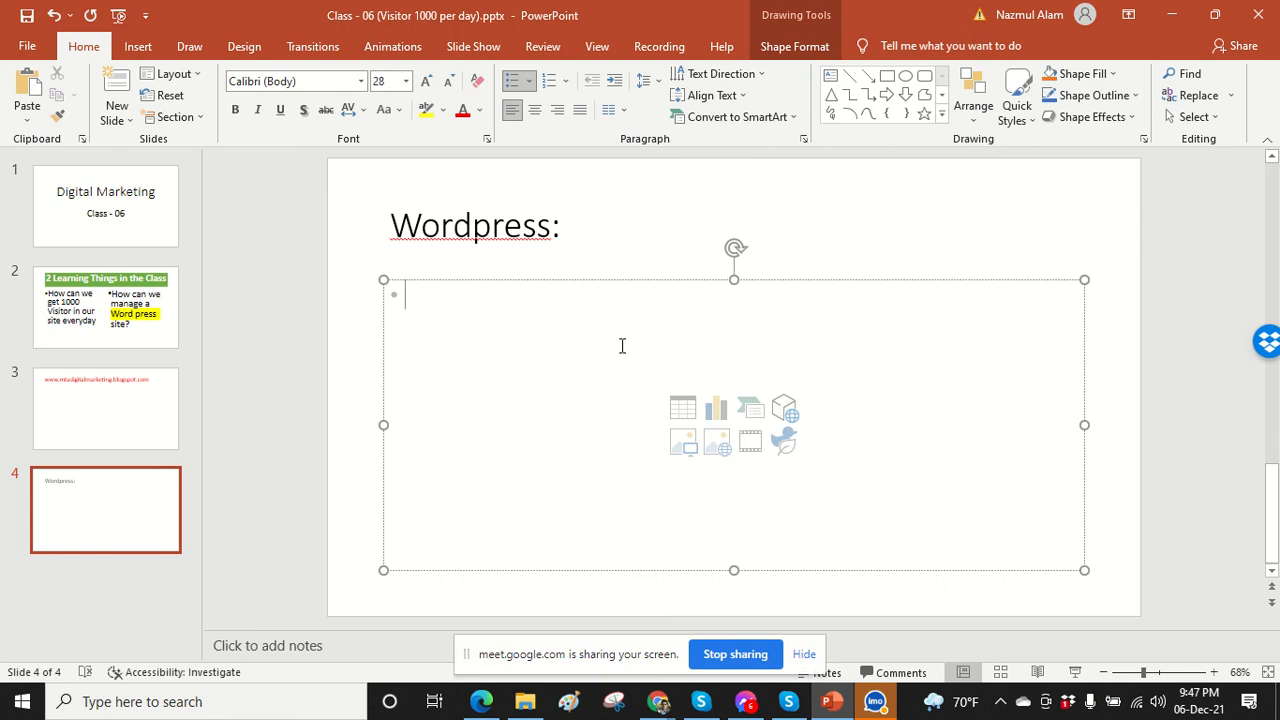
pyautogui.write('www.j')
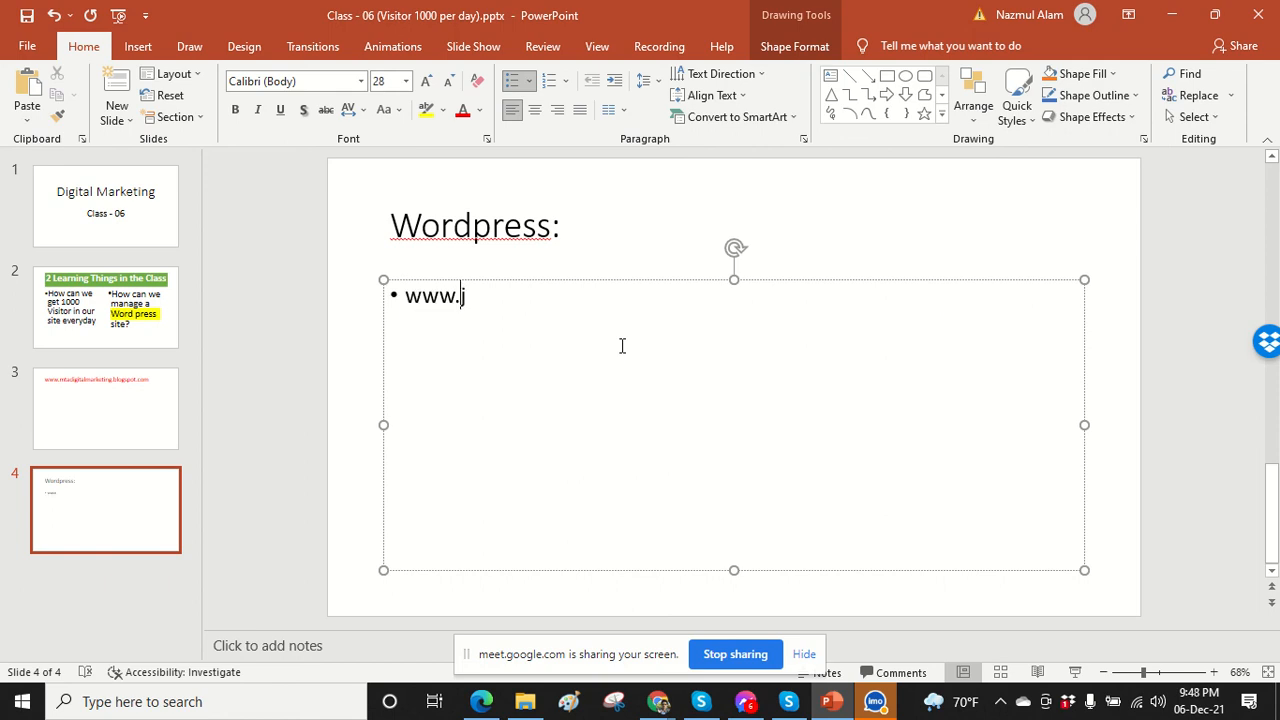
pyautogui.write('obsandse')
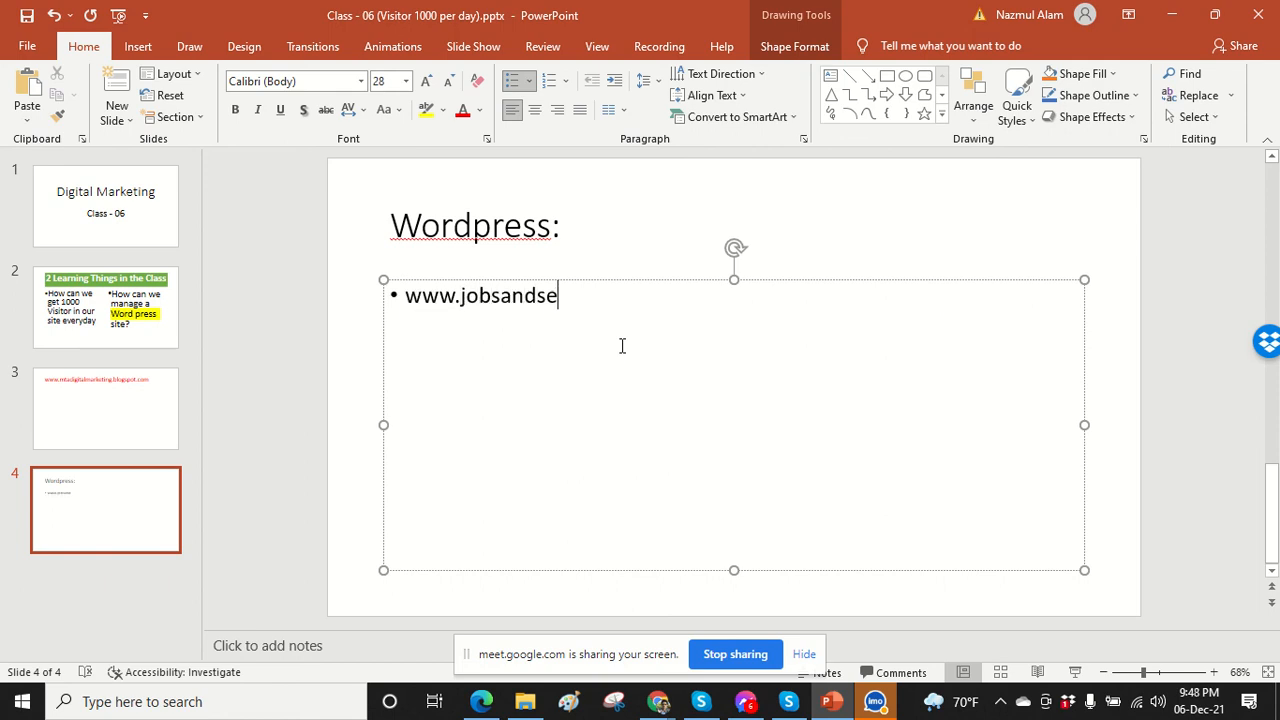
pyautogui.write('rvicenews.com')
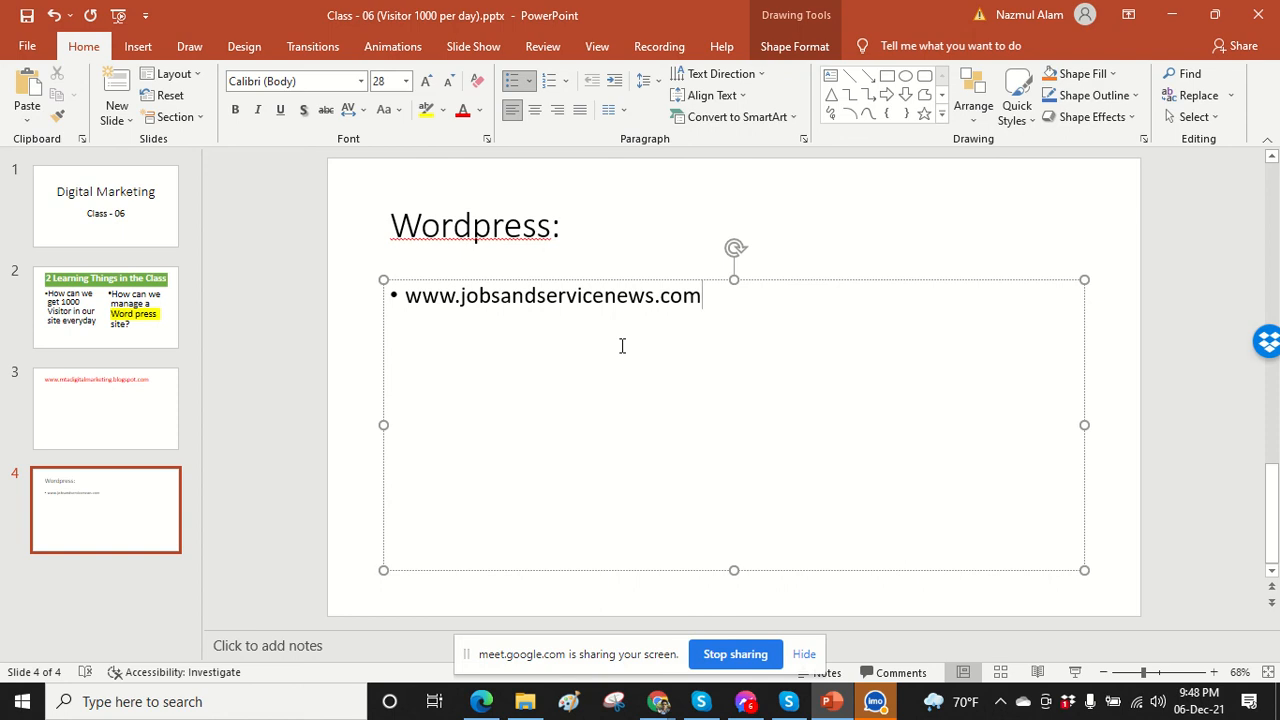
pyautogui.write('/wp-admin')
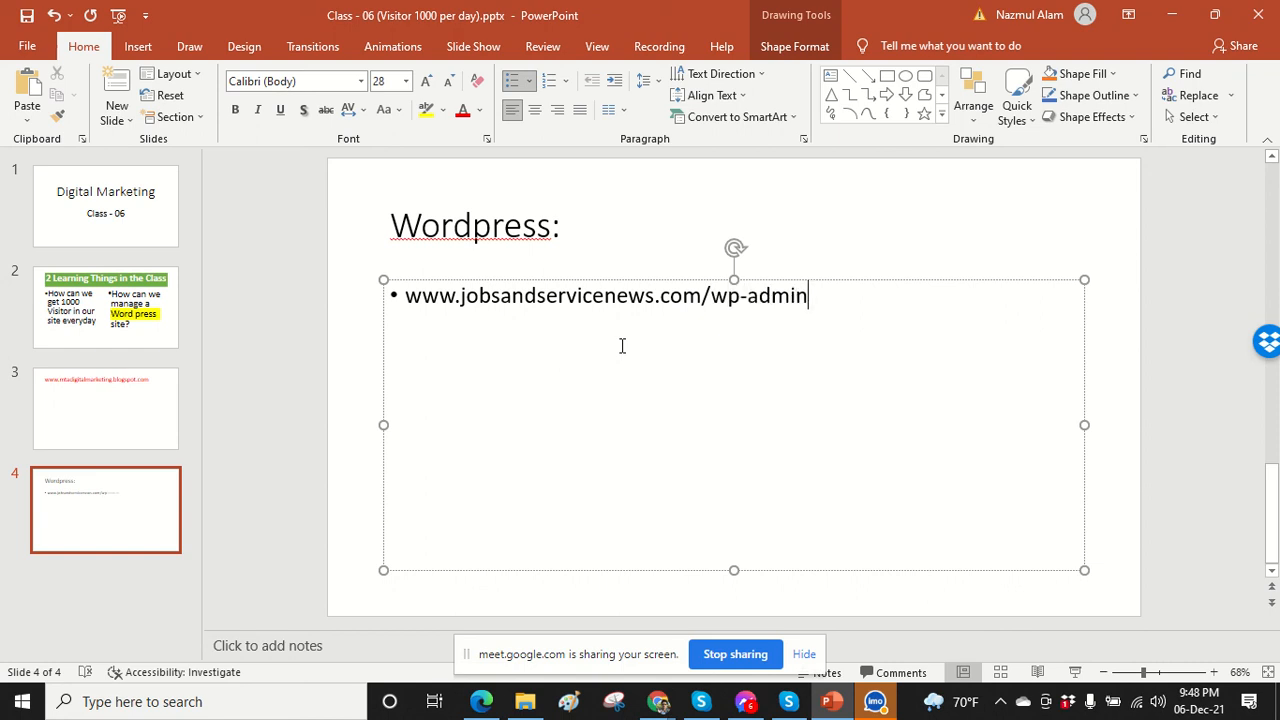
# Enlarge the wp-admin address bullet on slide 4 to font size 44.
pyautogui.moveTo(831, 294); pyautogui.dragTo(440, 309)
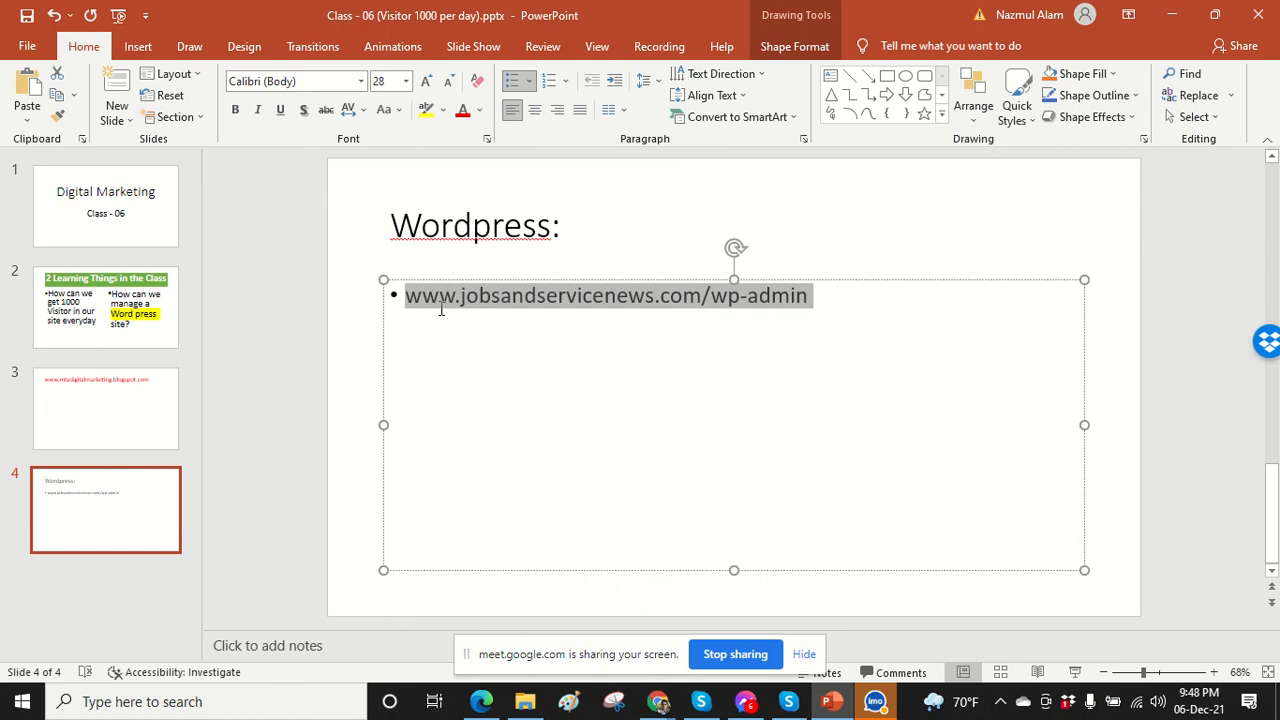
pyautogui.click(425, 82)
pyautogui.click(425, 82)
pyautogui.click(425, 82)
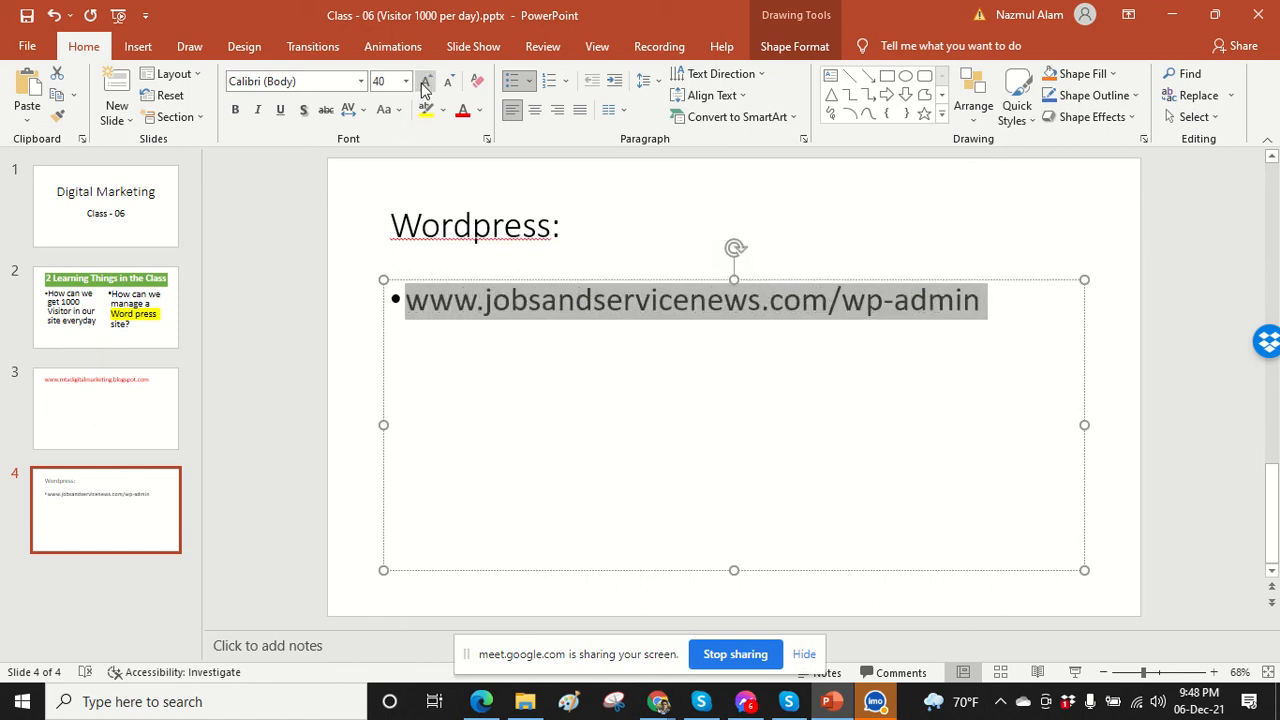
pyautogui.click(425, 82)
pyautogui.click(1049, 308)
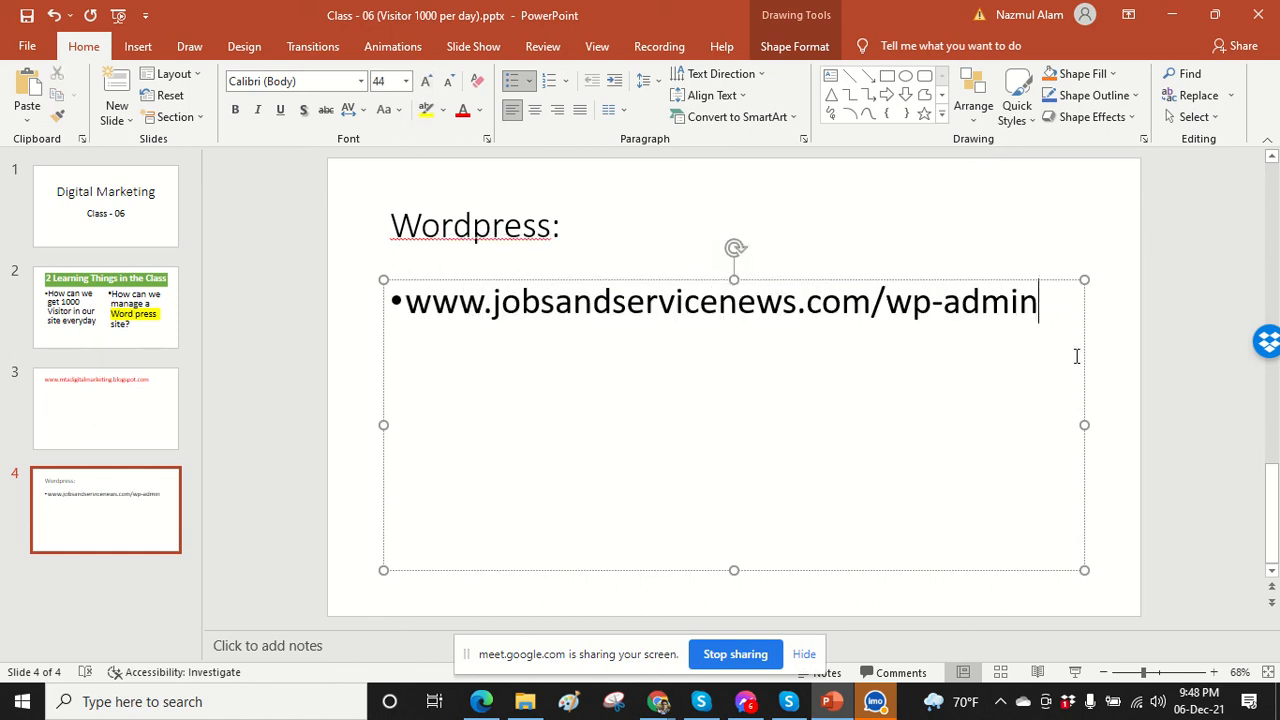
# Leave an empty line below the address and add the bullets "User Name:" and "Password:".
pyautogui.press('Return')
pyautogui.press('Return')
pyautogui.write('Un')
pyautogui.press('BackSpace')
pyautogui.write('ser')
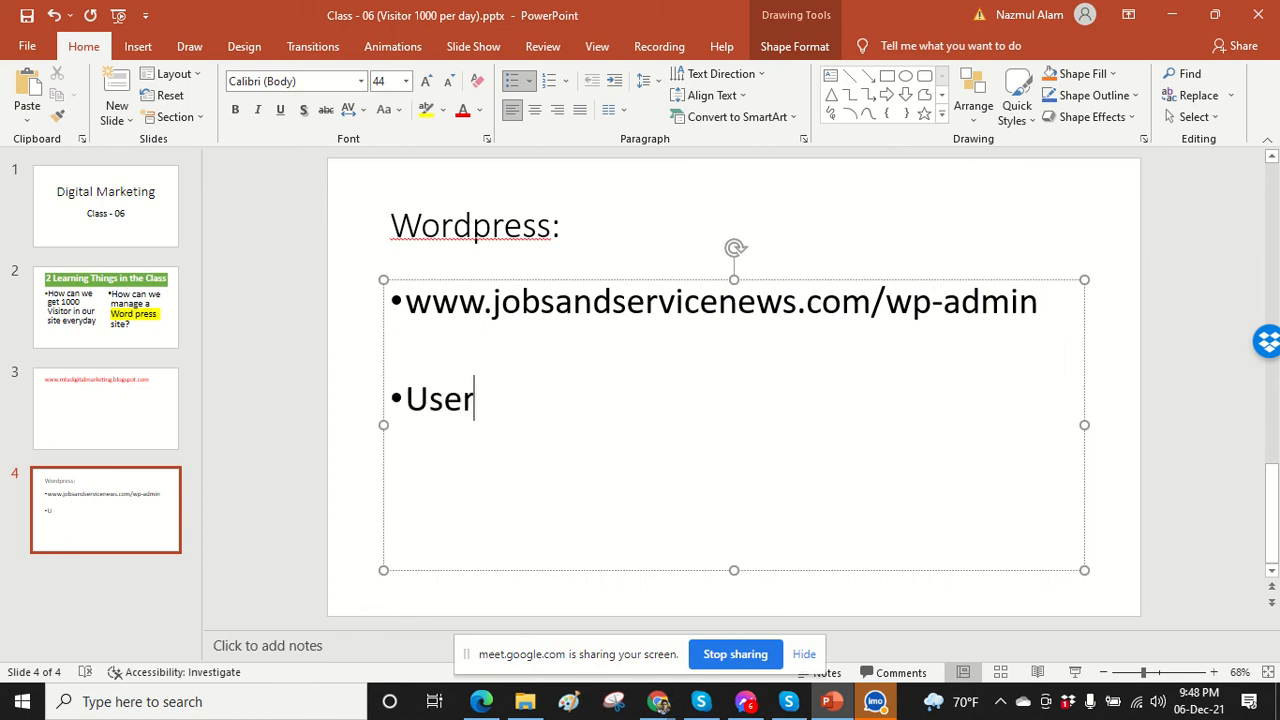
pyautogui.write(' Name:')
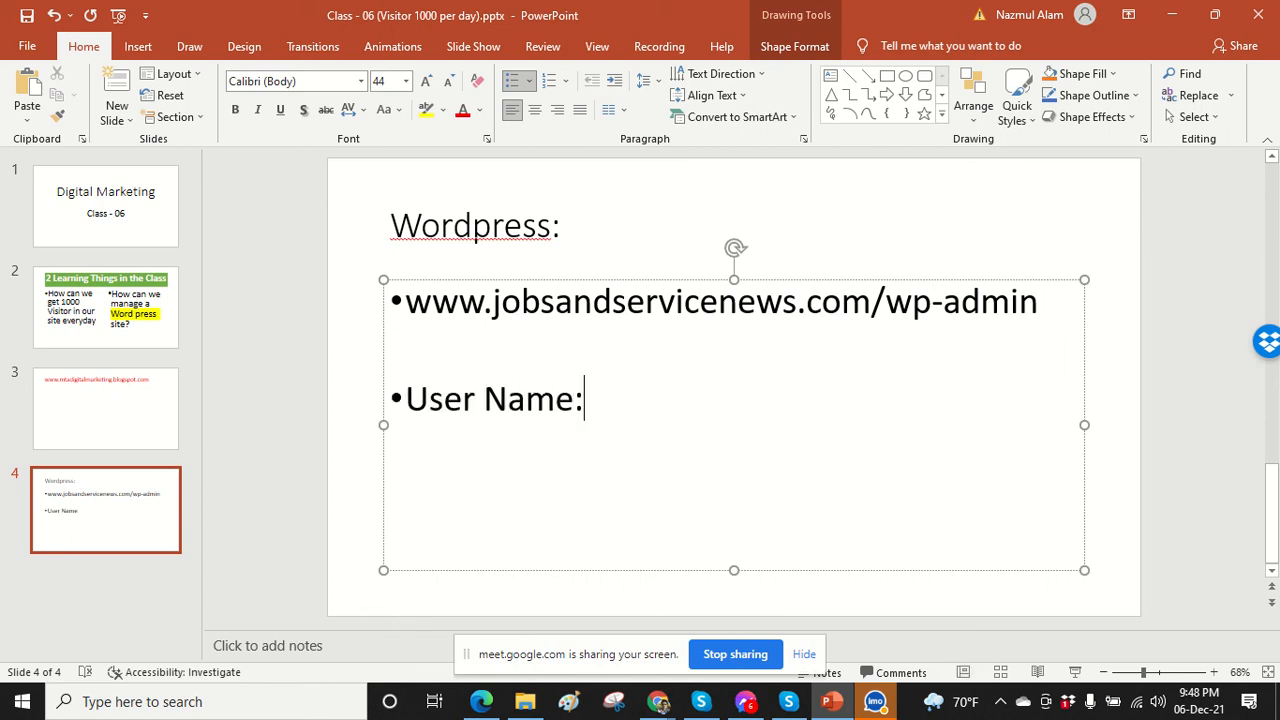
pyautogui.press('Return')
pyautogui.write('Pass')
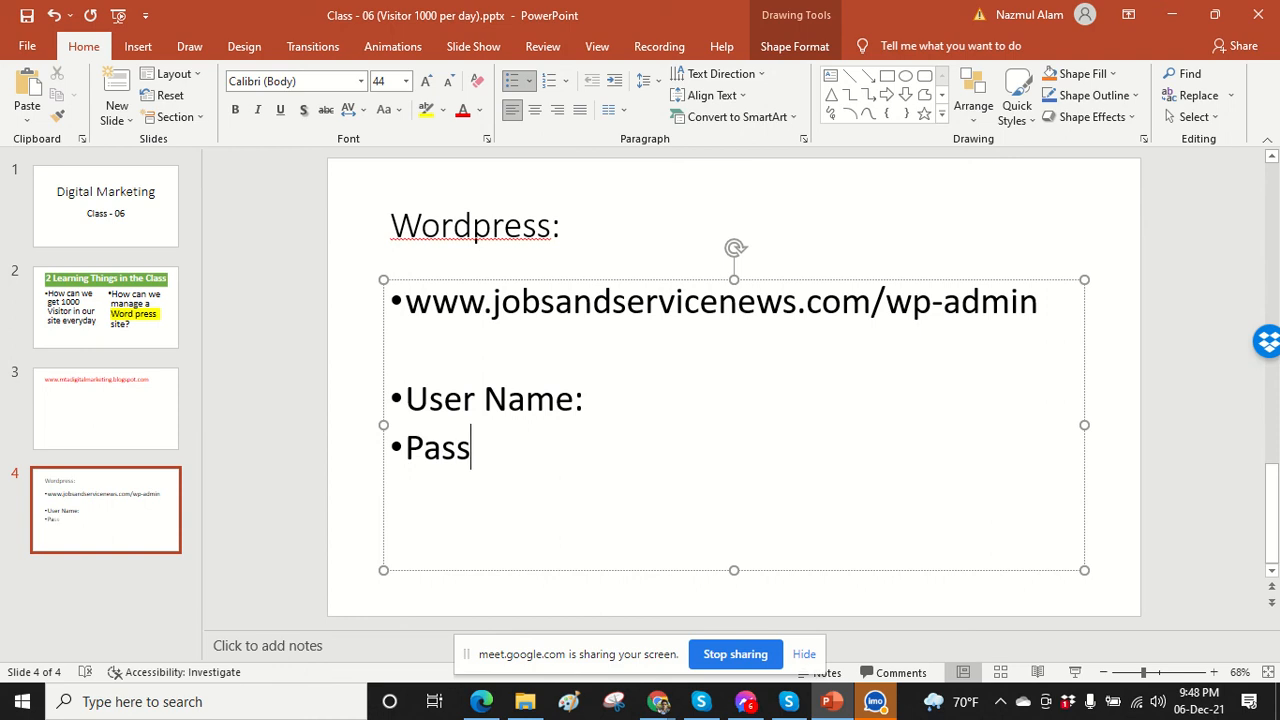
pyautogui.write('word:')
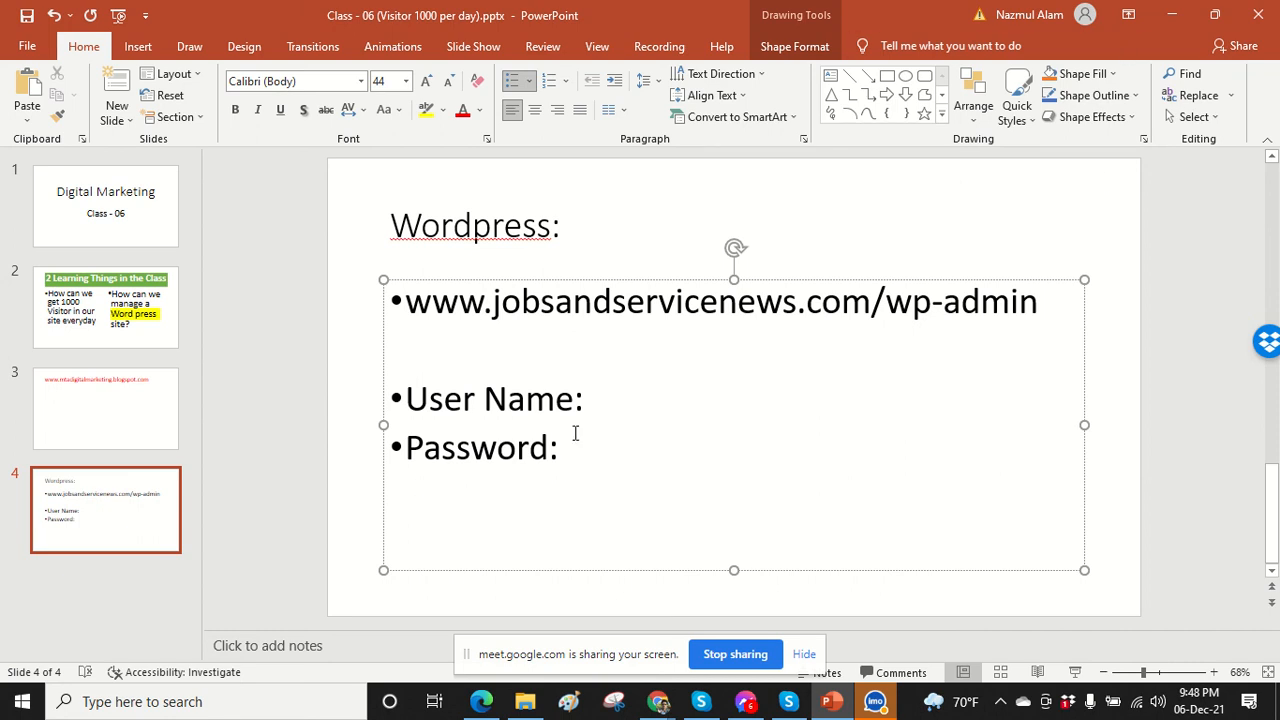
pyautogui.click(597, 405)
# Copy the wp-admin address from slide 4 and open it in a new Chrome tab.
pyautogui.moveTo(1048, 300); pyautogui.dragTo(492, 305)
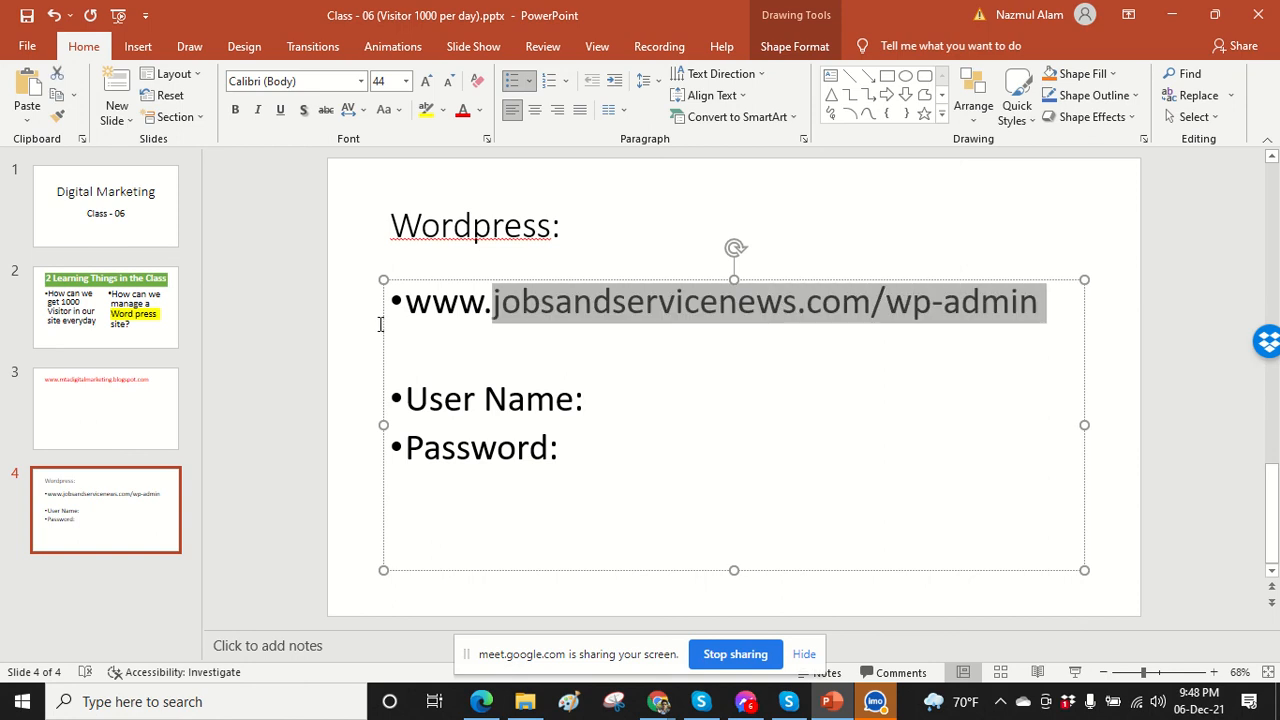
pyautogui.moveTo(380, 323); pyautogui.dragTo(378, 320)
pyautogui.hotkey('ctrl', 'c')
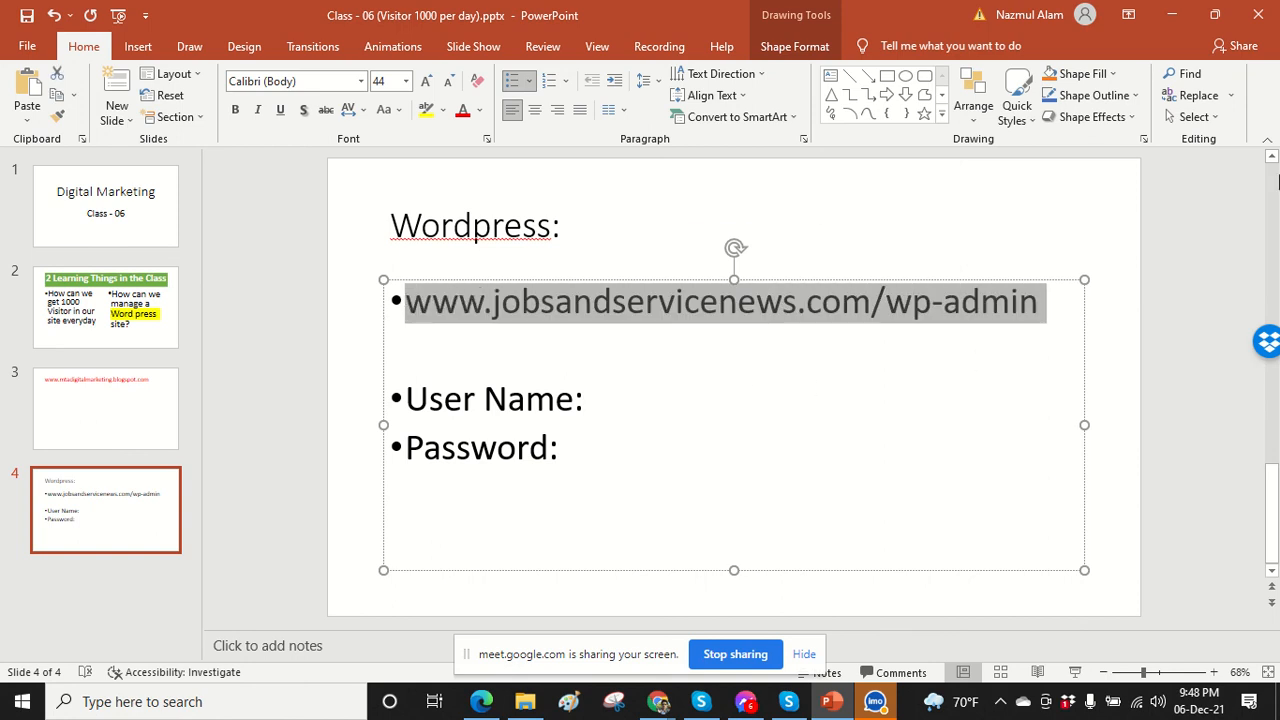
pyautogui.click(1172, 14)
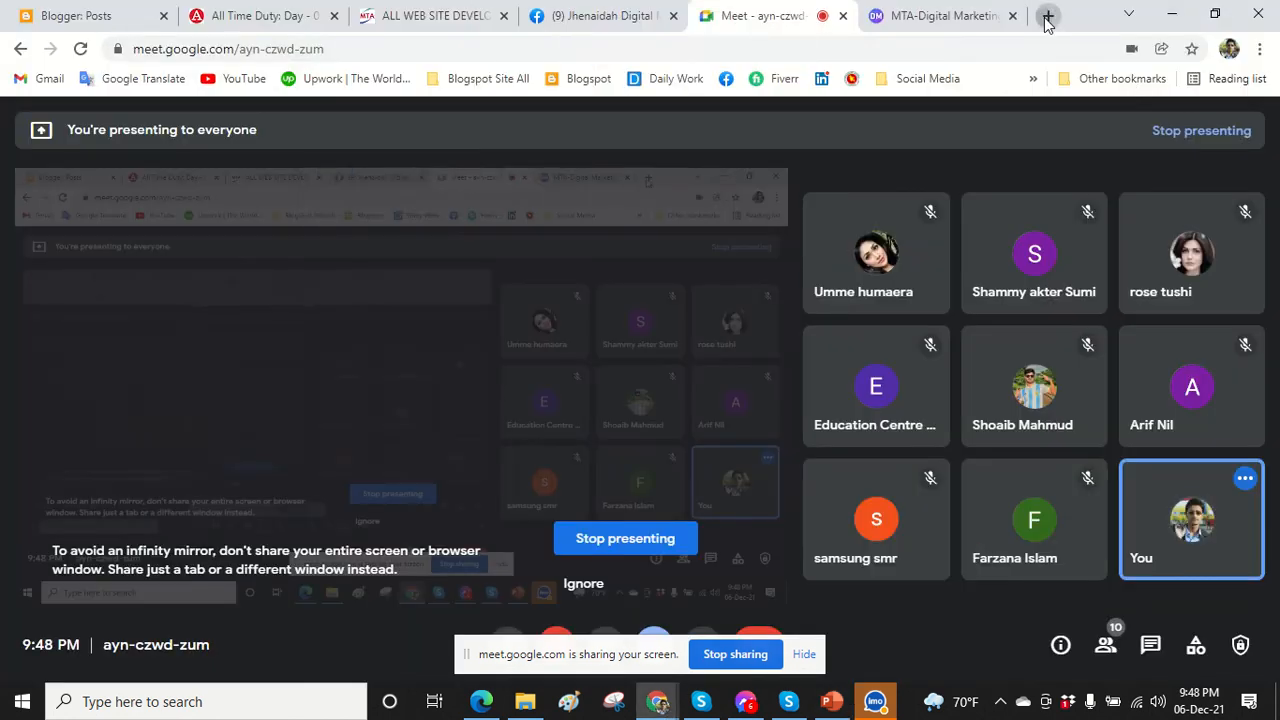
pyautogui.click(1047, 16)
pyautogui.hotkey('ctrl', 'v')
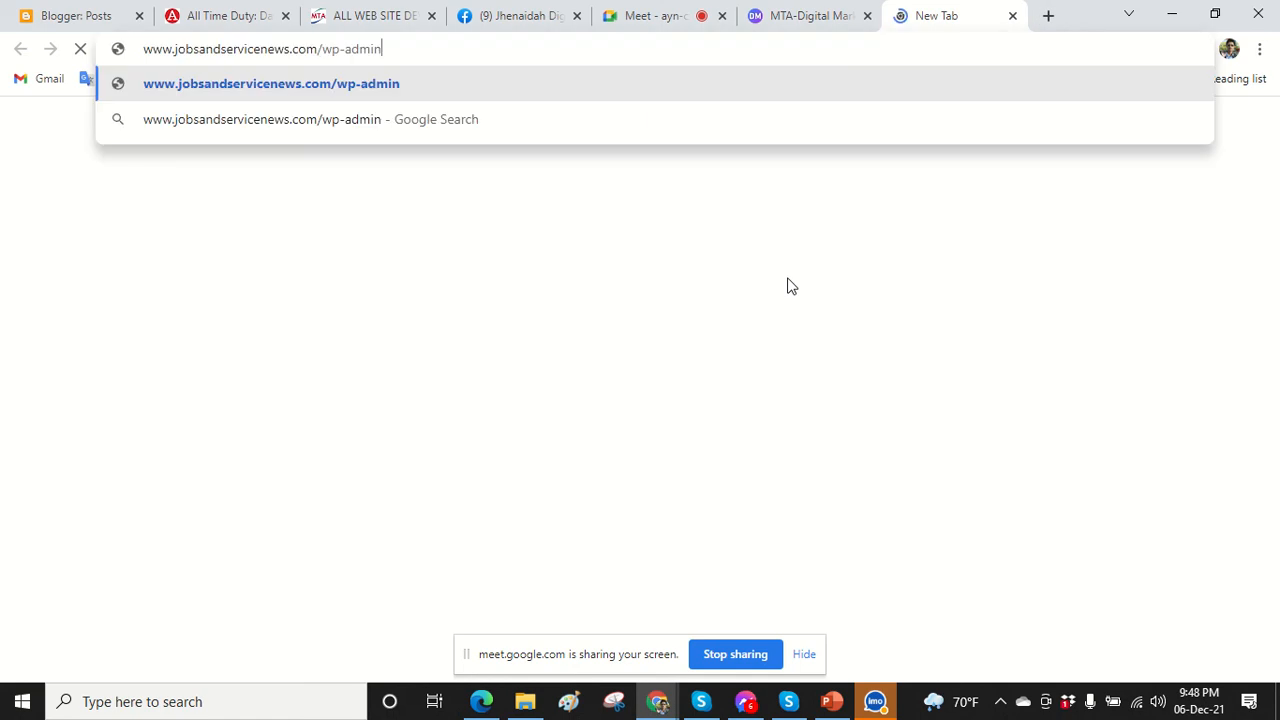
pyautogui.press('Return')
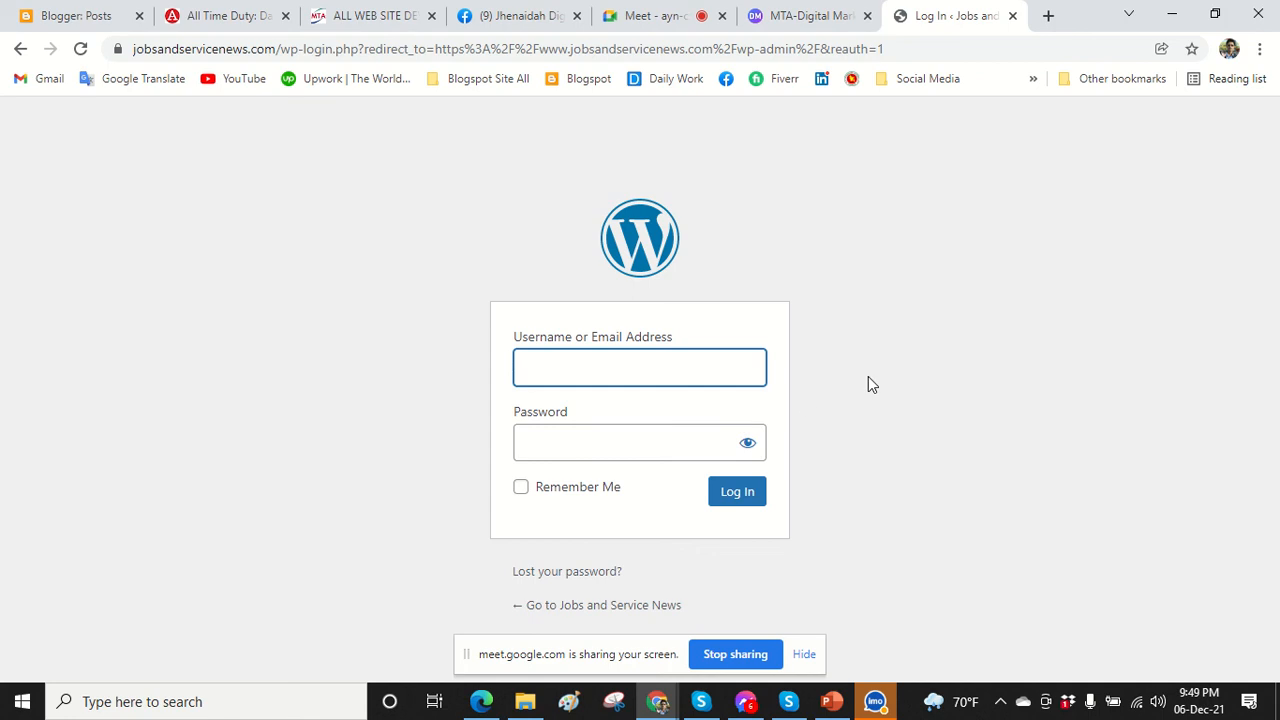
# Try to log in to the WordPress site with the browser's saved admin username and password.
pyautogui.click(723, 373)
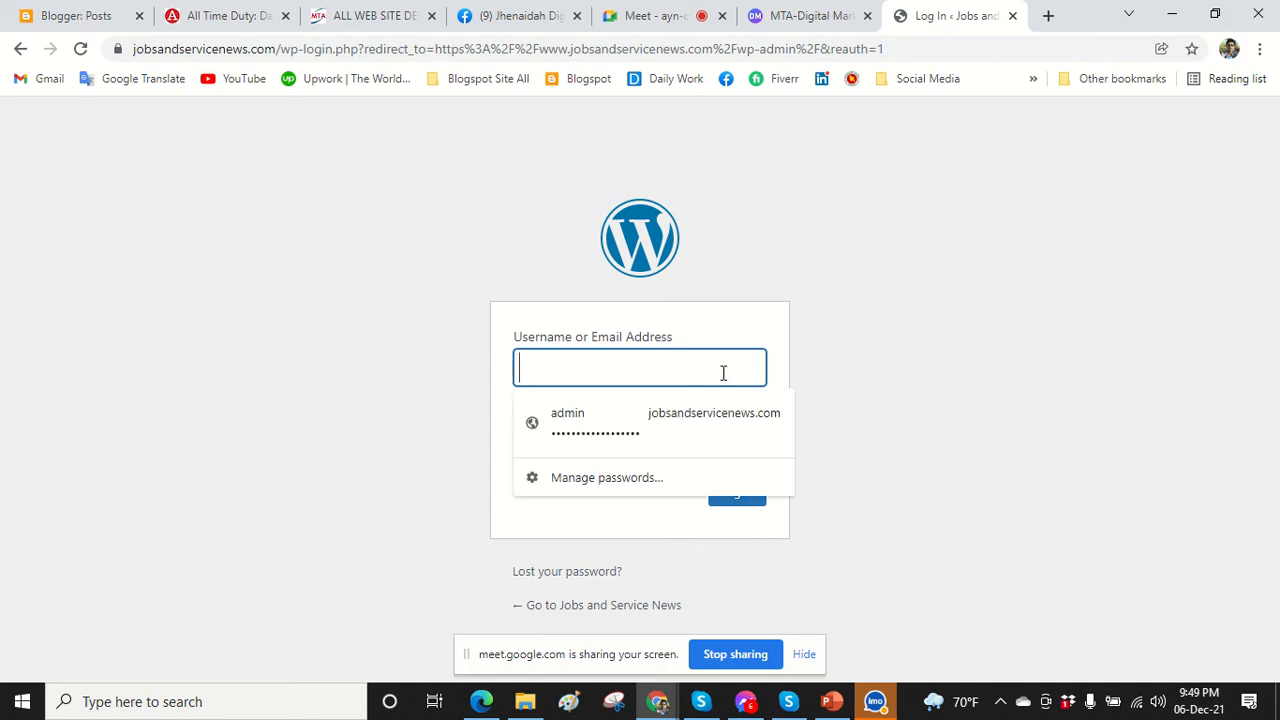
pyautogui.click(673, 419)
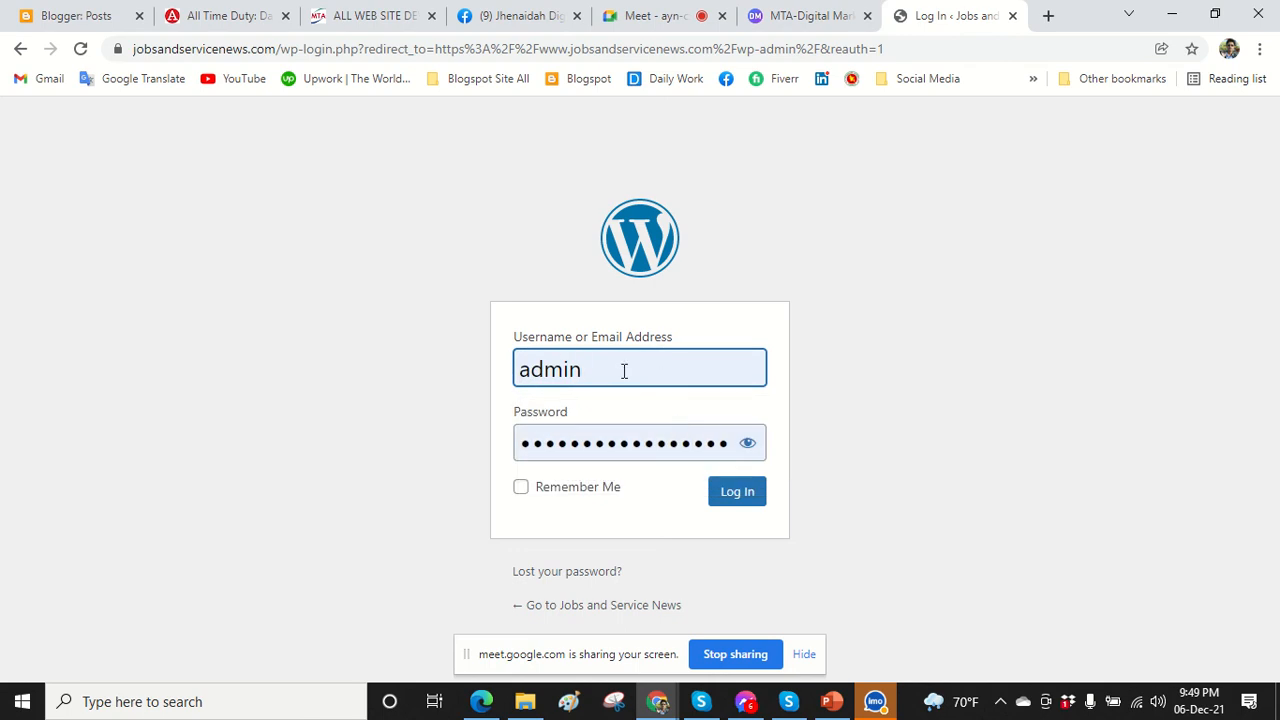
pyautogui.click(740, 498)
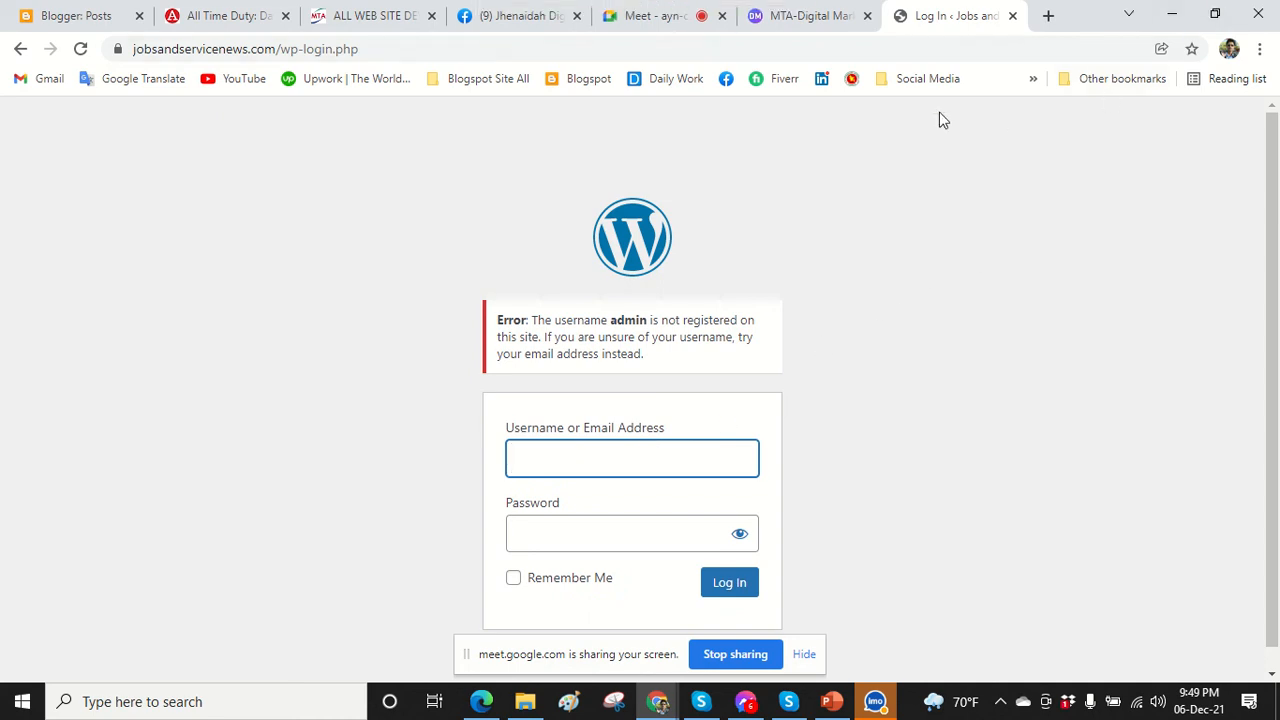
pyautogui.moveTo(620, 14)
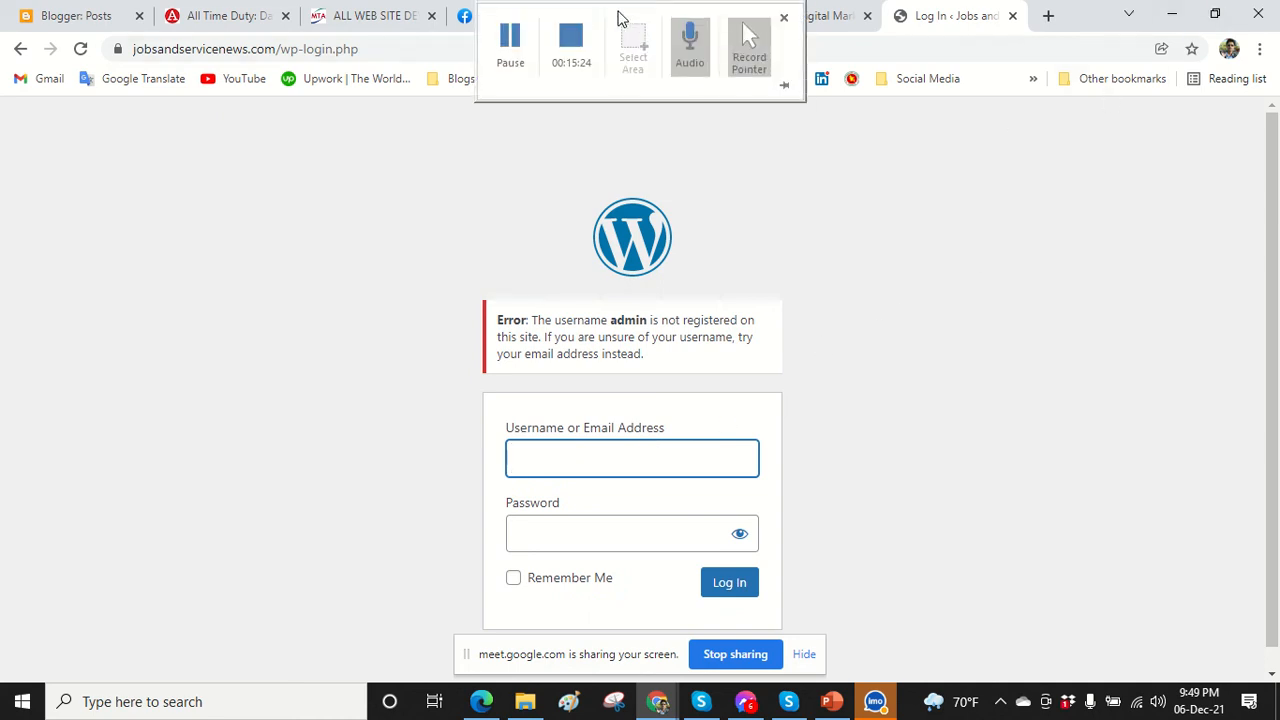
pyautogui.click(511, 45)
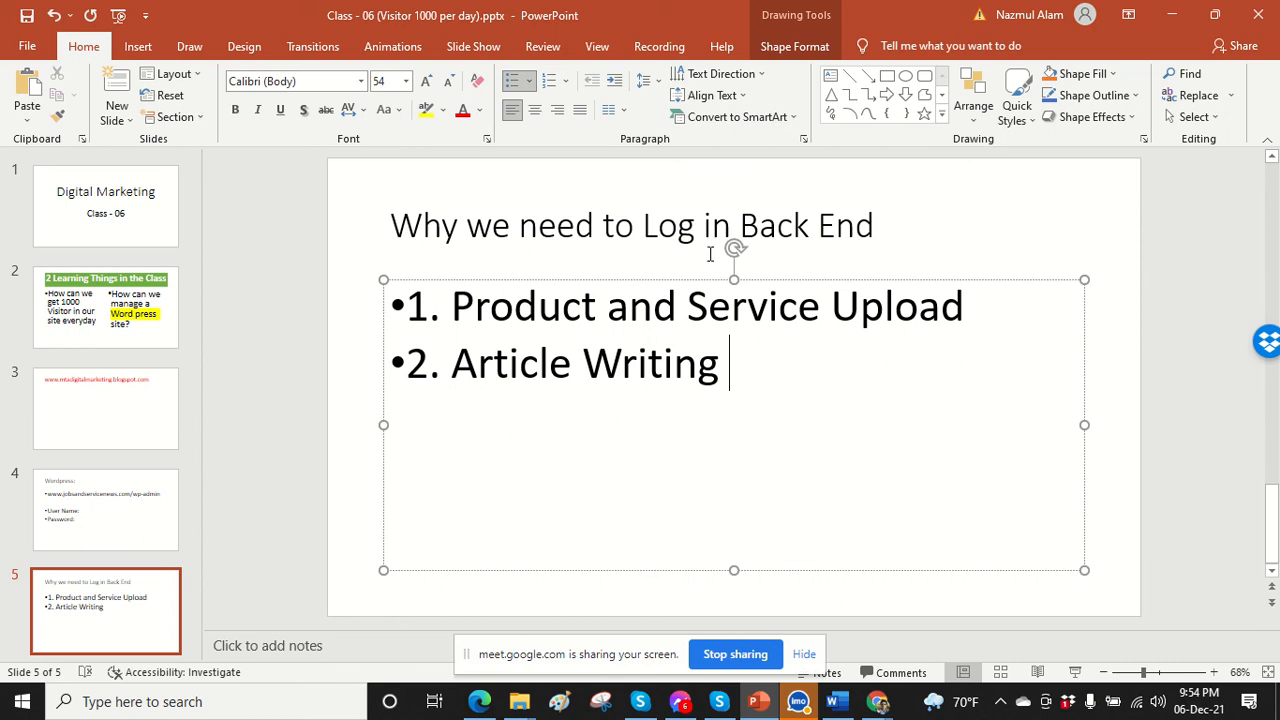
# Make the slide 5 title "Why we need to Log in Back End" bold and centre it.
pyautogui.click(783, 237)
pyautogui.doubleClick(886, 222)
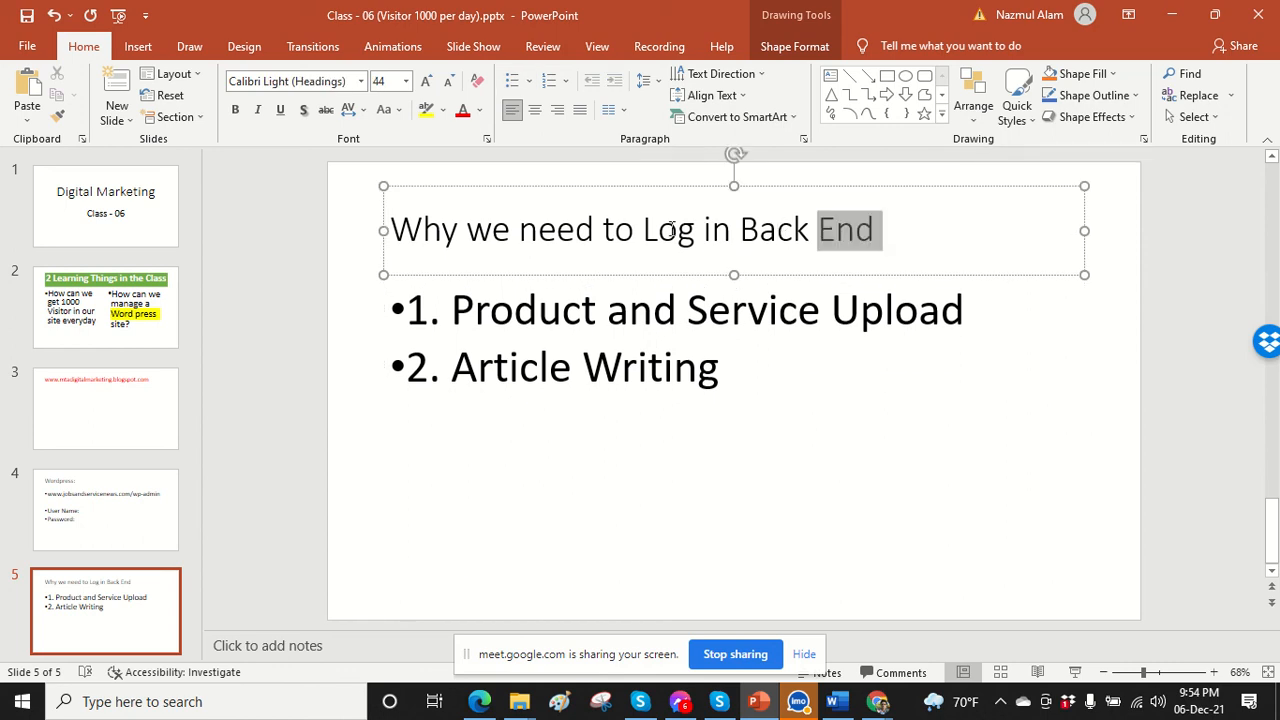
pyautogui.moveTo(670, 230); pyautogui.dragTo(388, 230)
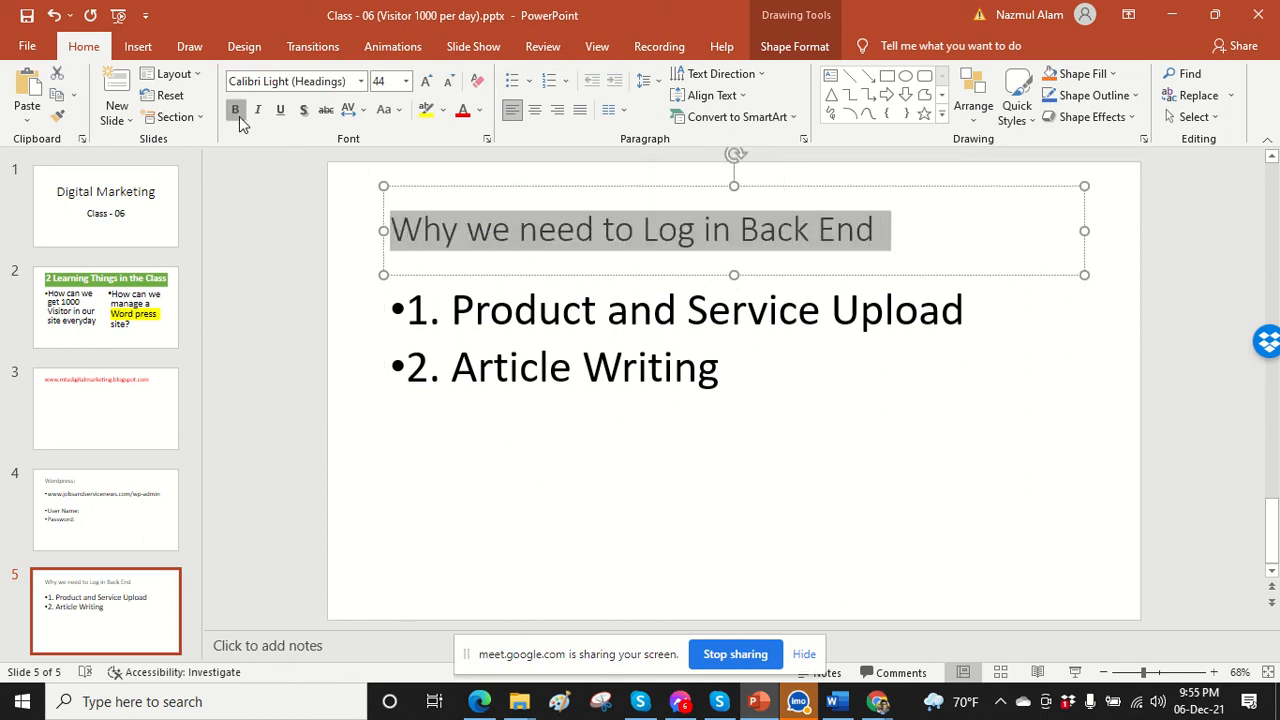
pyautogui.click(534, 110)
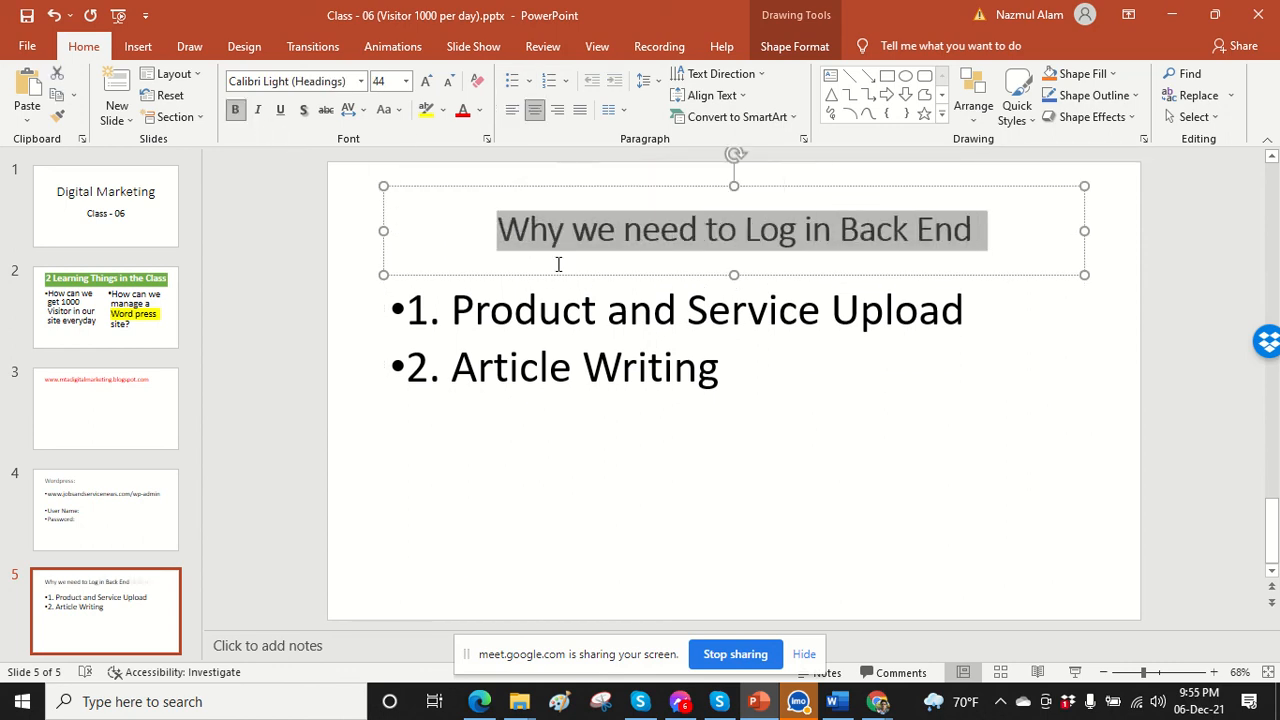
pyautogui.click(760, 369)
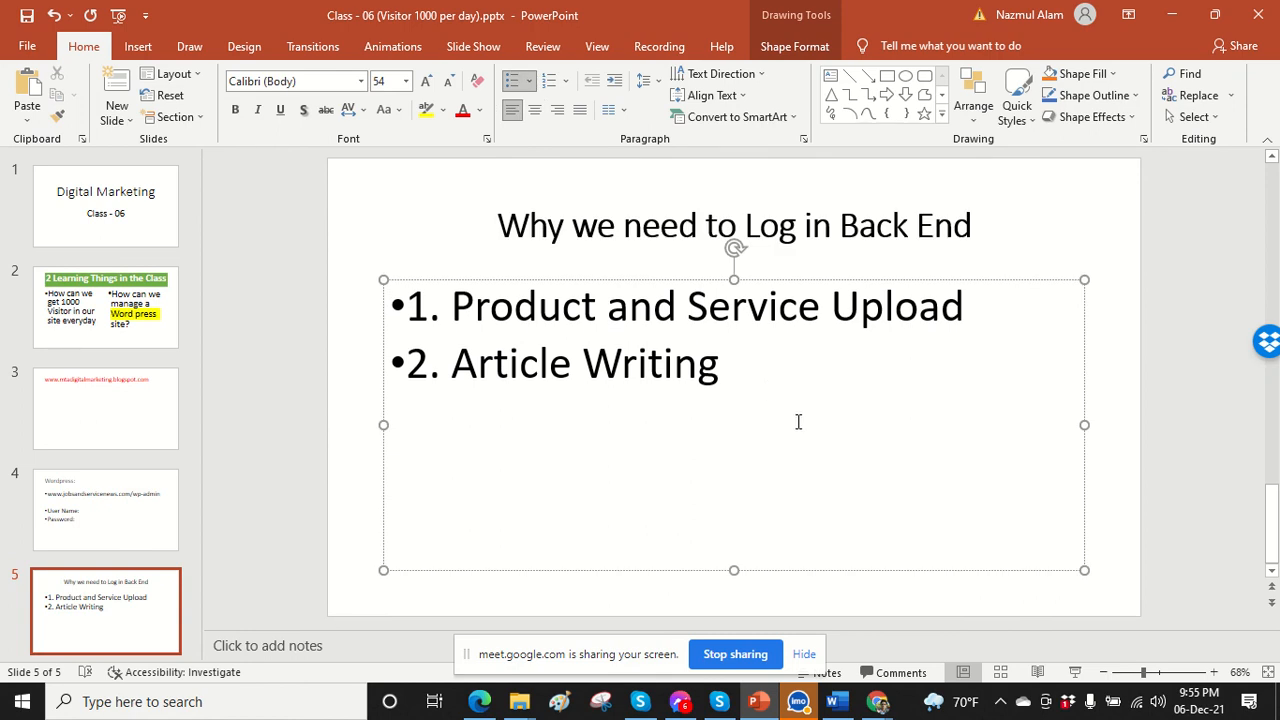
pyautogui.click(816, 229)
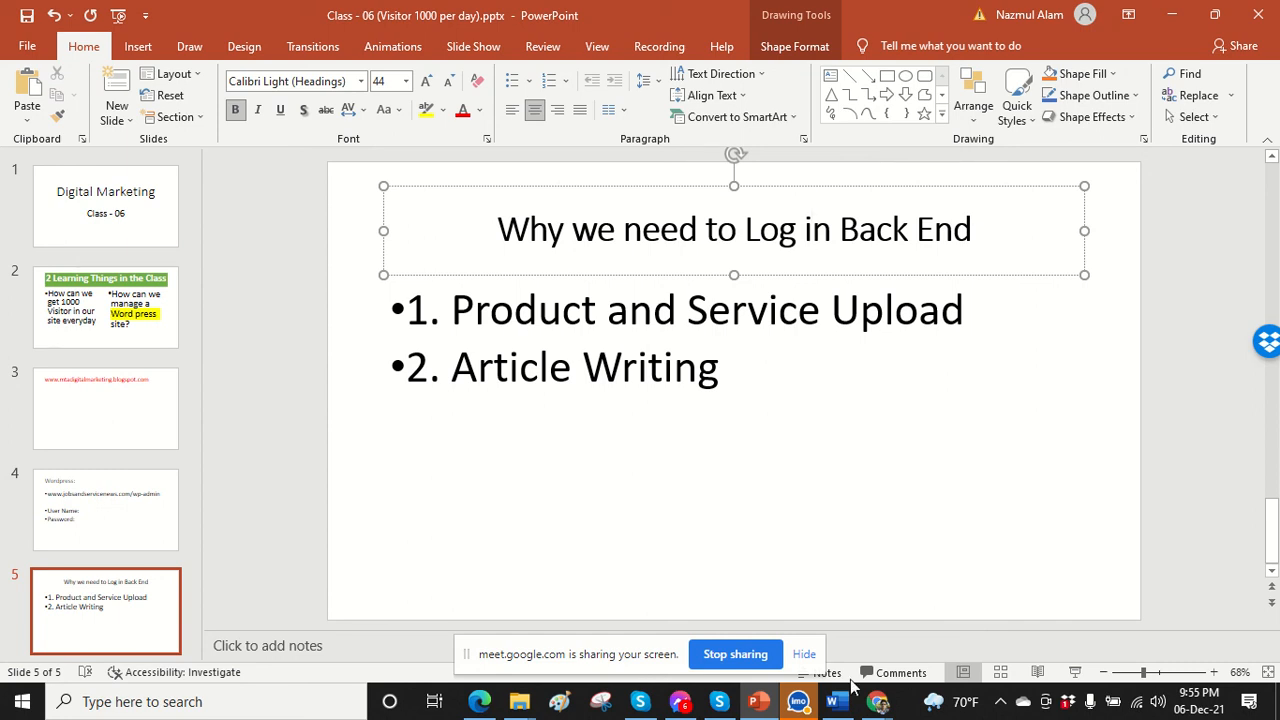
# Switch to Chrome and examine the jobsandservicenews.com home page, from its header to the Job Posting section.
pyautogui.moveTo(880, 700)
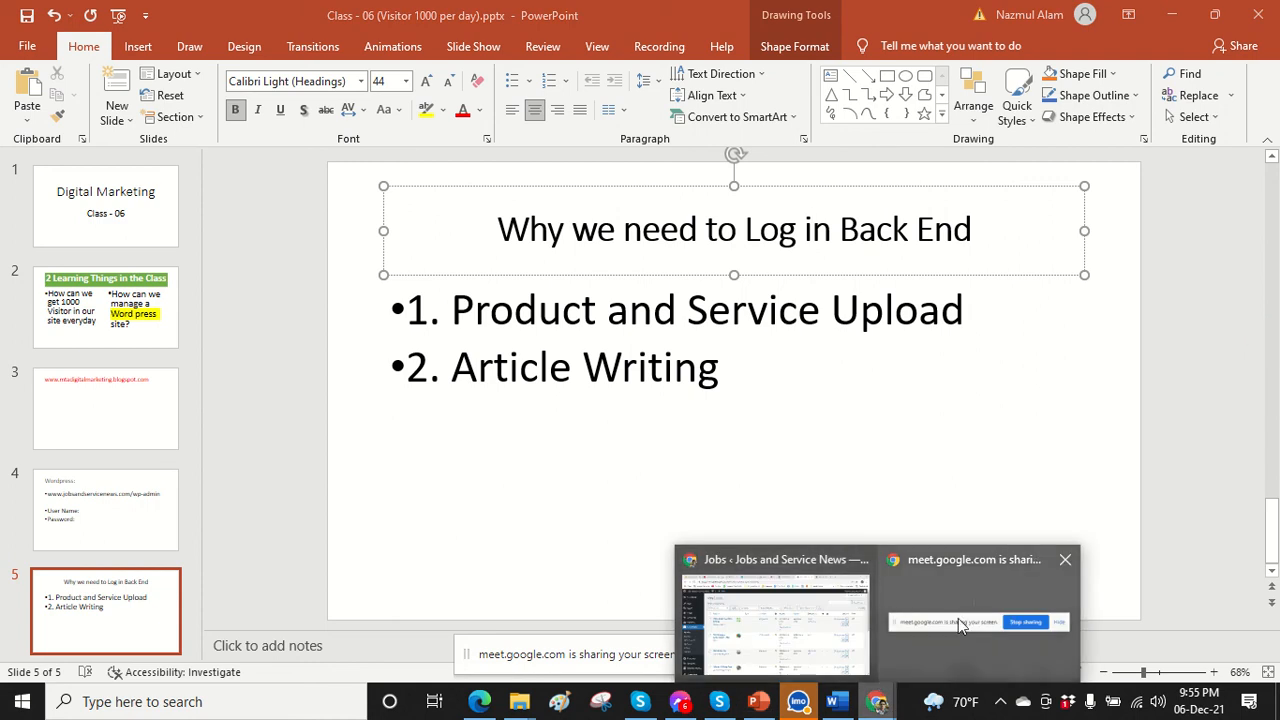
pyautogui.click(755, 625)
pyautogui.click(941, 12)
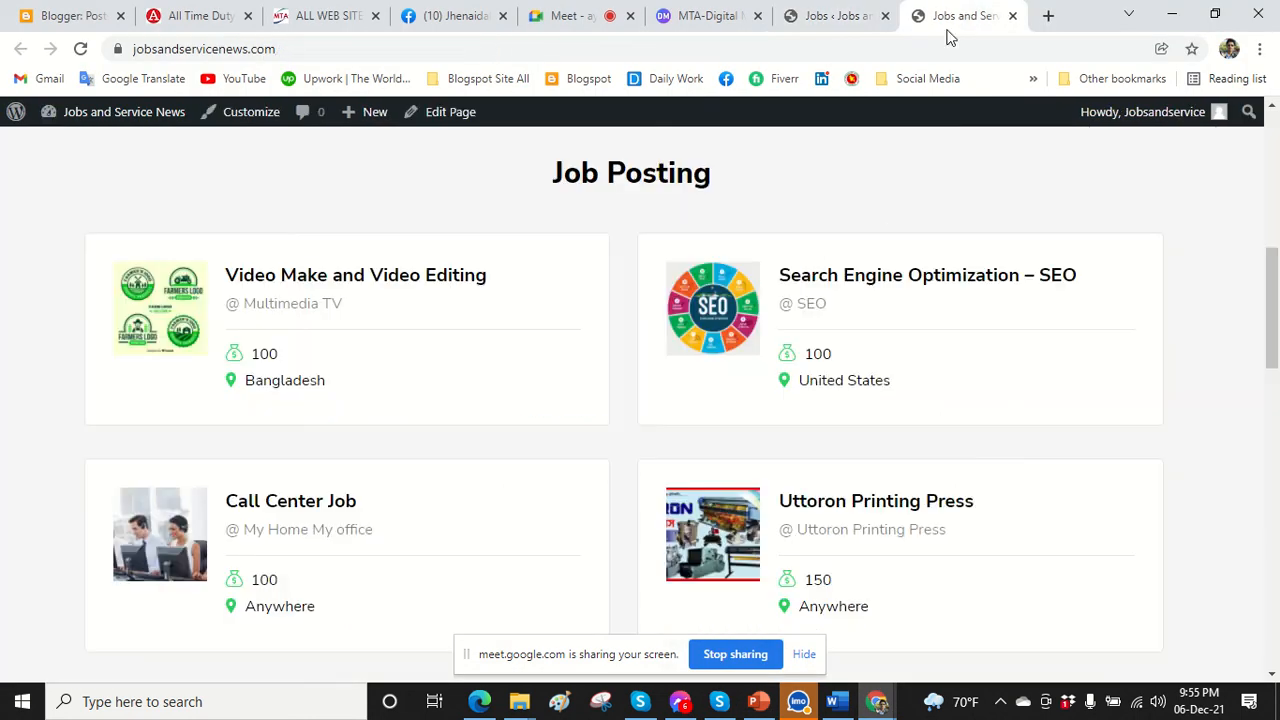
pyautogui.scroll(8, 858, 520)
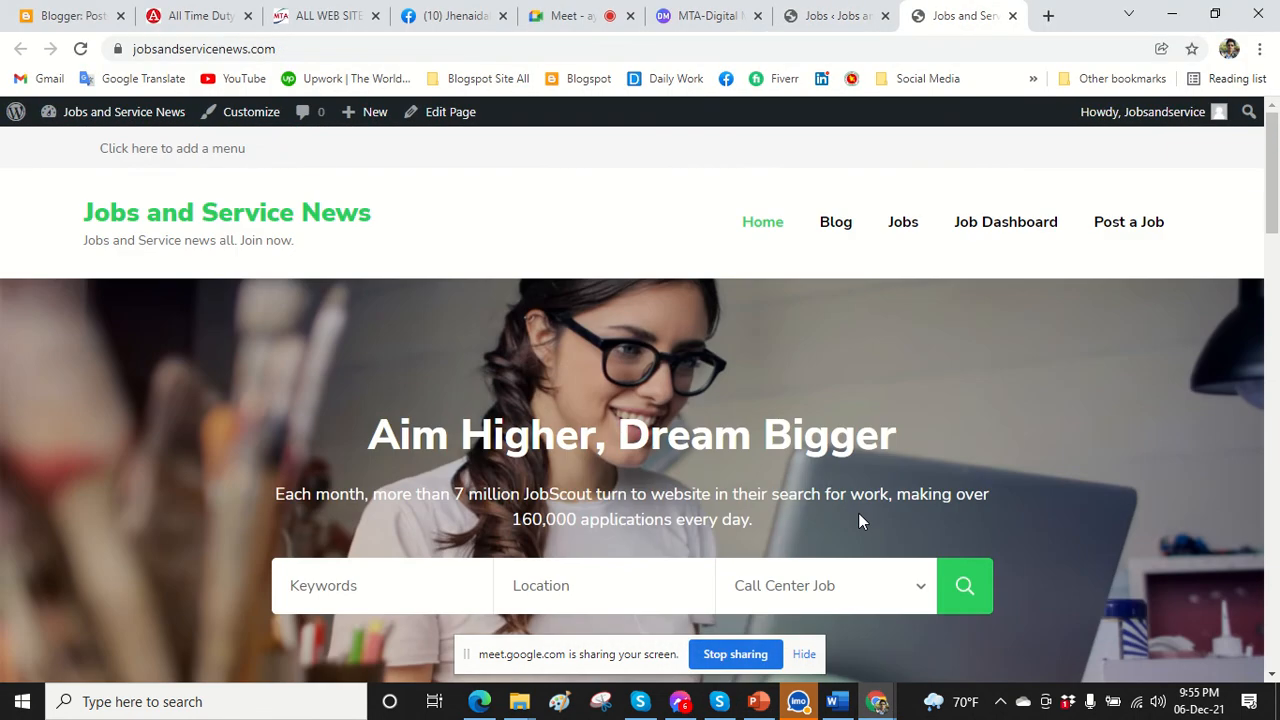
pyautogui.scroll(-2, 858, 512)
pyautogui.scroll(2, 858, 512)
pyautogui.scroll(-3, 858, 512)
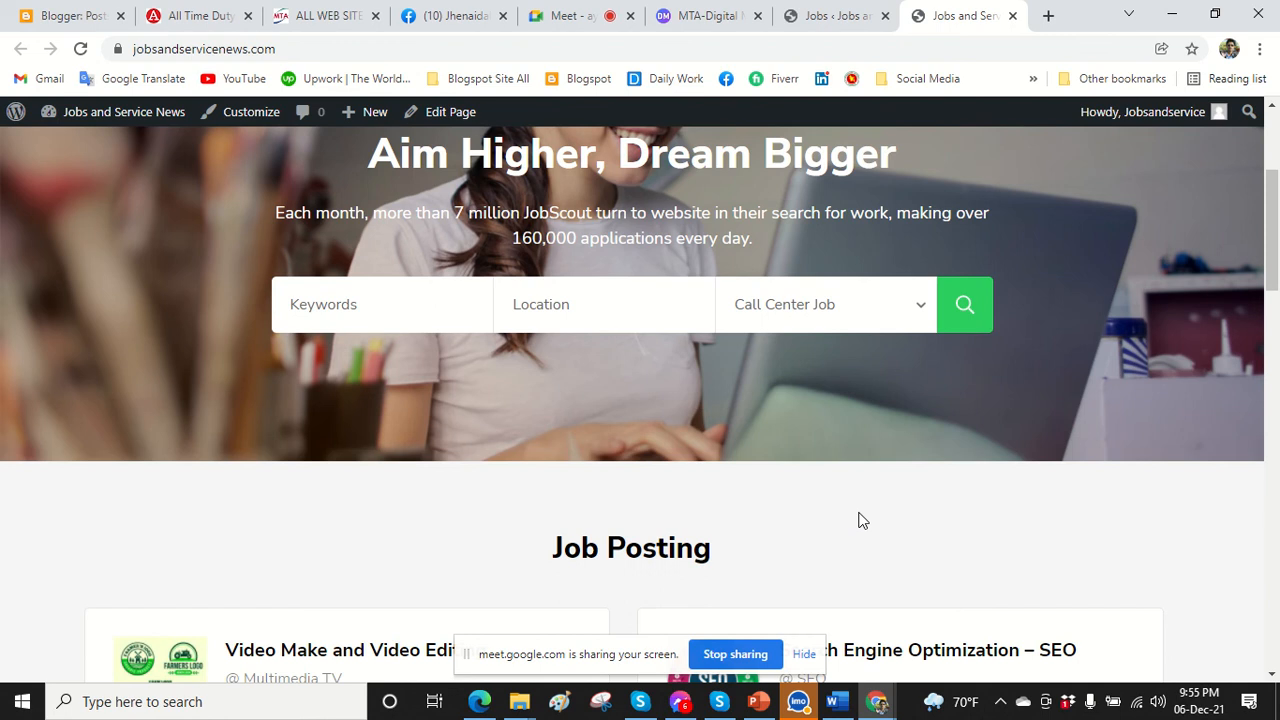
# Examine the jobsandservicenews.com home page from the header and job search banner through the Job Posting cards to the blog posts and footer.
pyautogui.scroll(3, 858, 514)
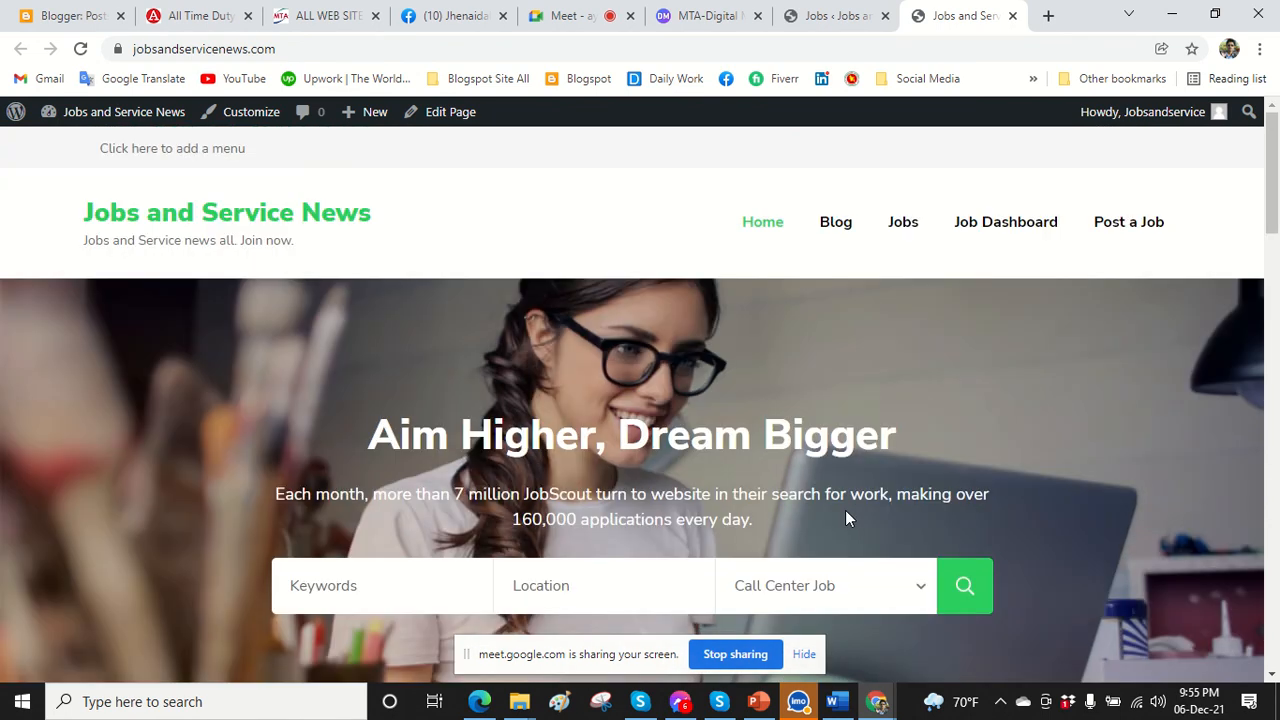
pyautogui.scroll(-12, 845, 512)
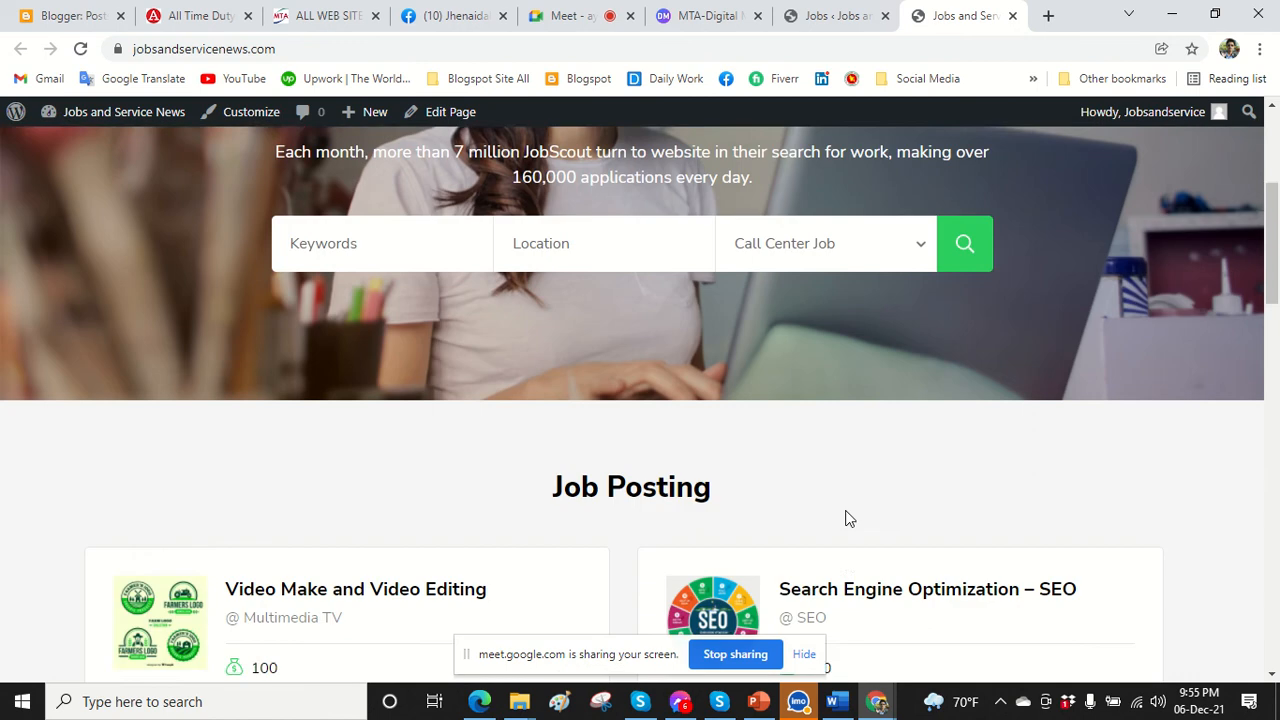
pyautogui.scroll(-10, 845, 517)
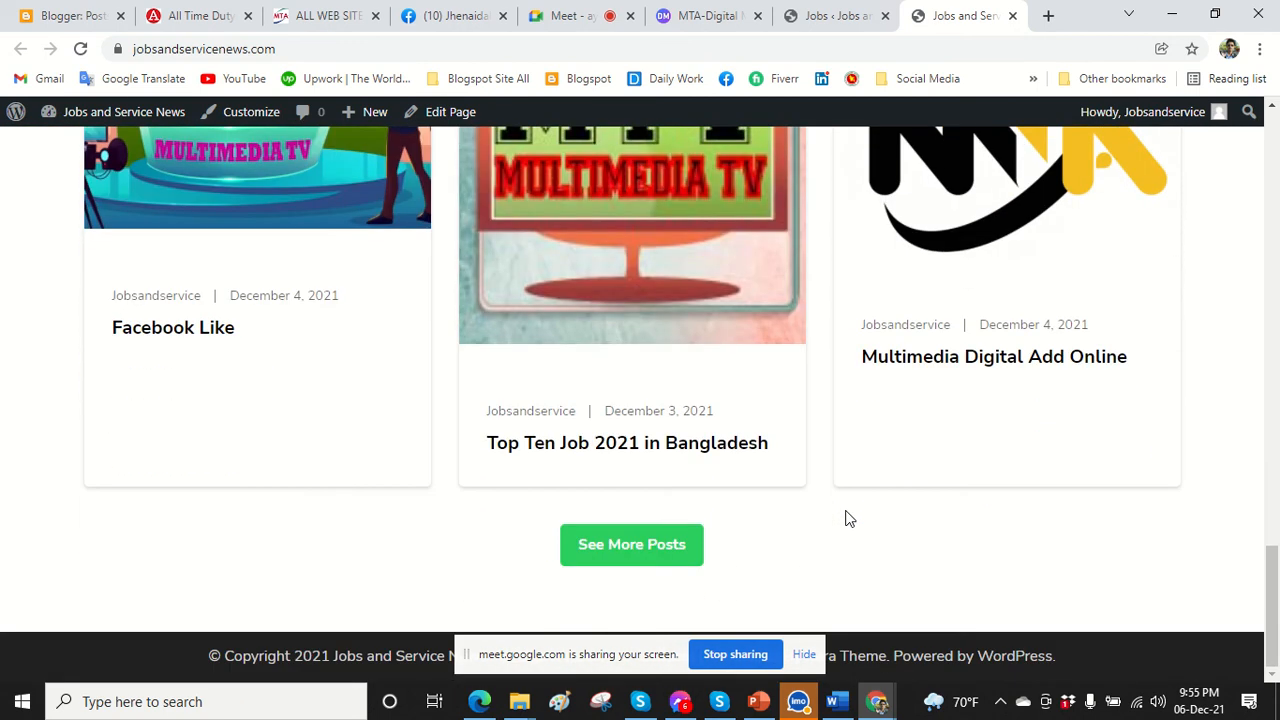
pyautogui.scroll(20, 845, 518)
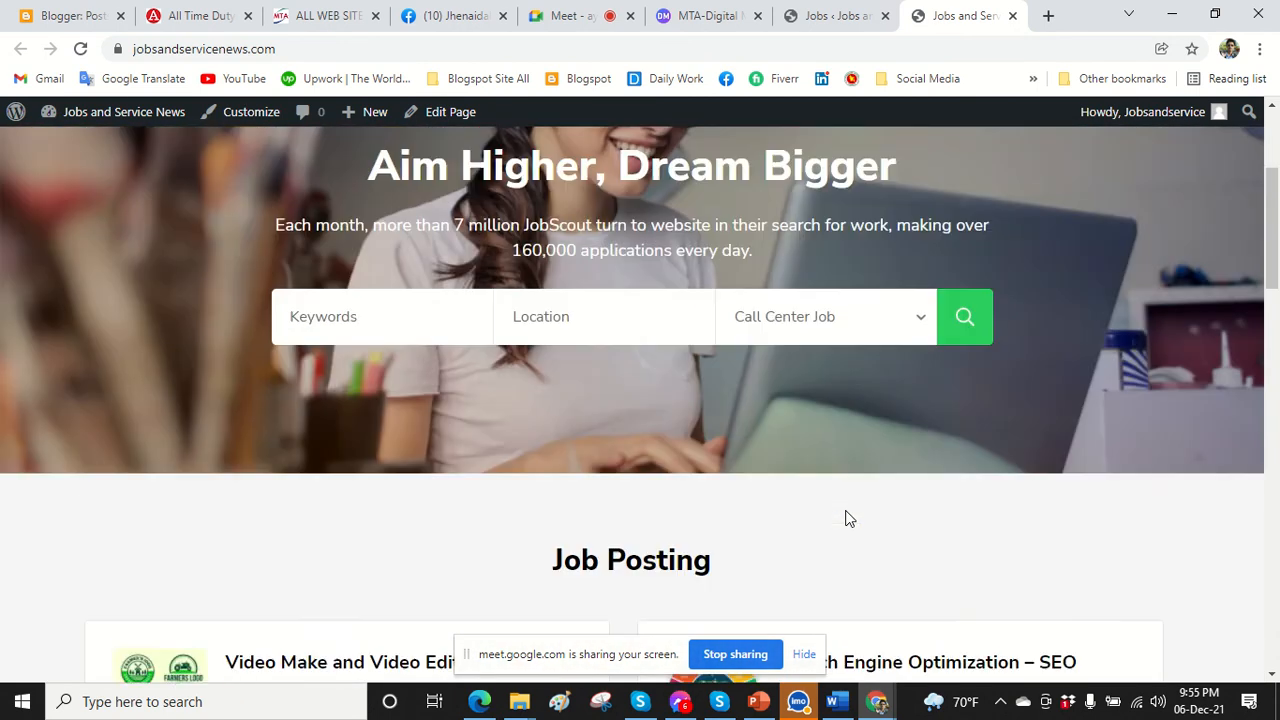
pyautogui.scroll(3, 847, 517)
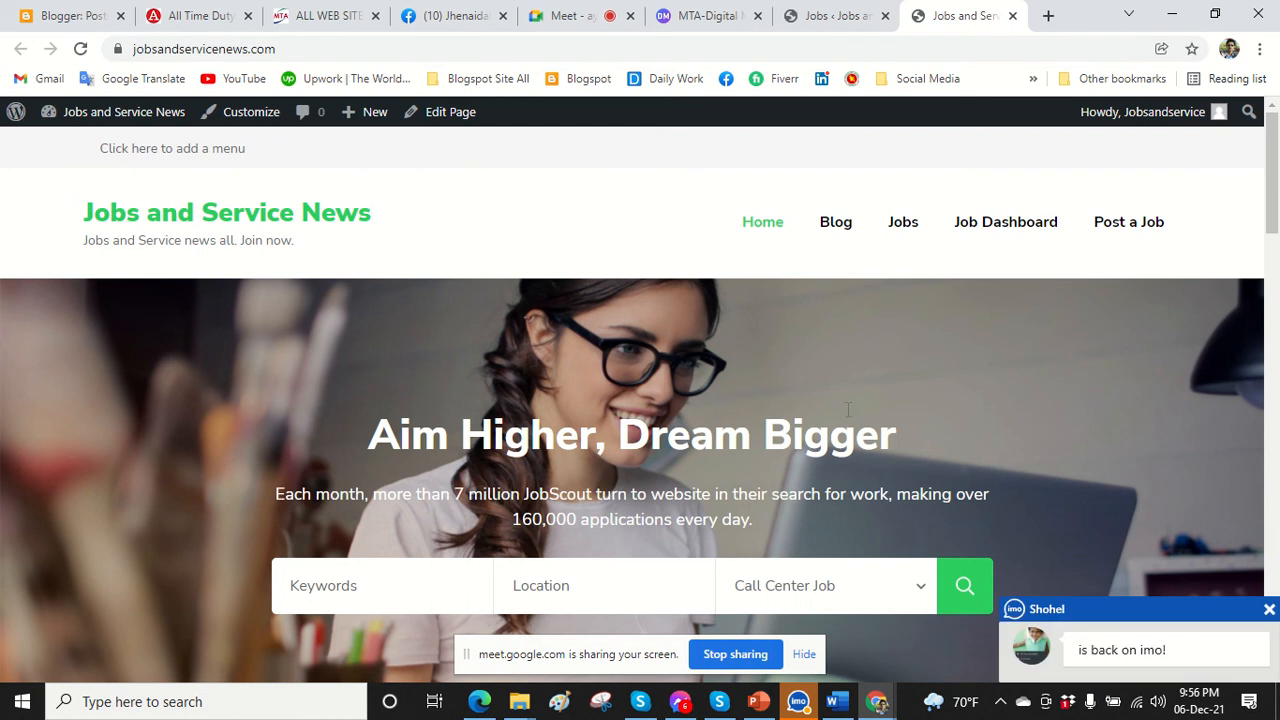
pyautogui.scroll(-4, 845, 408)
pyautogui.scroll(4, 845, 408)
pyautogui.scroll(-5, 843, 408)
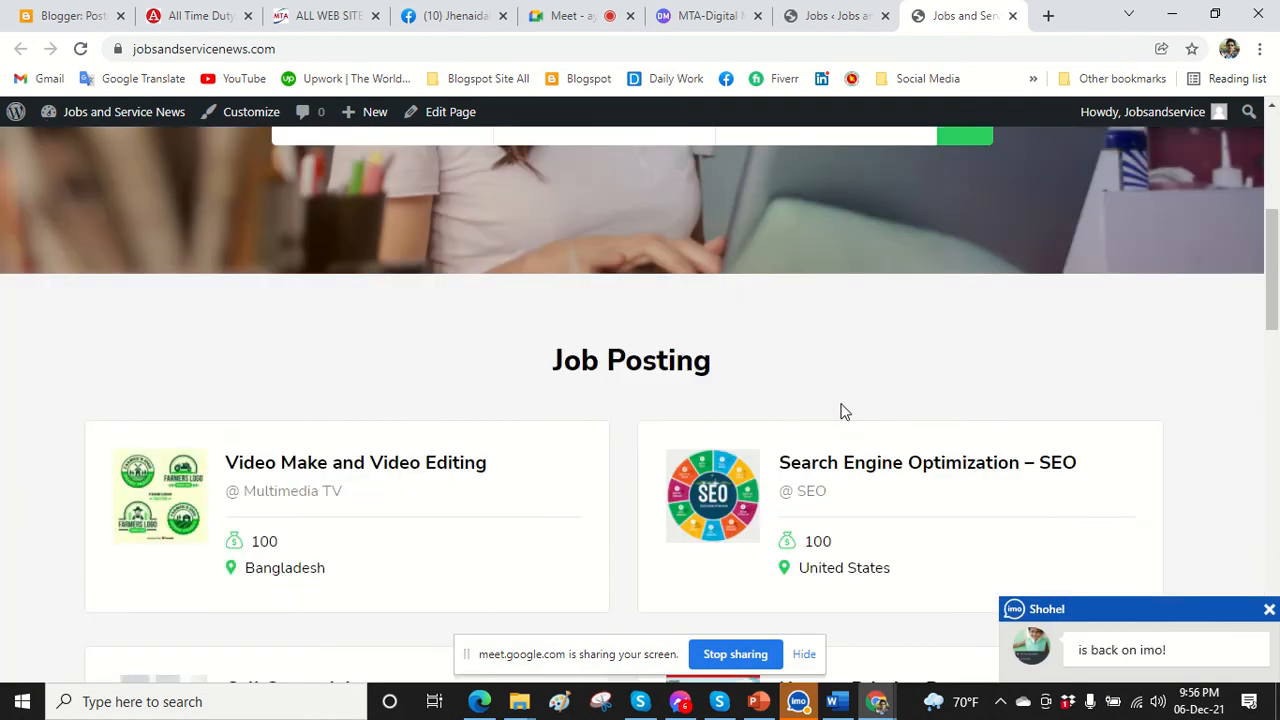
pyautogui.scroll(-10, 841, 403)
pyautogui.scroll(7, 841, 403)
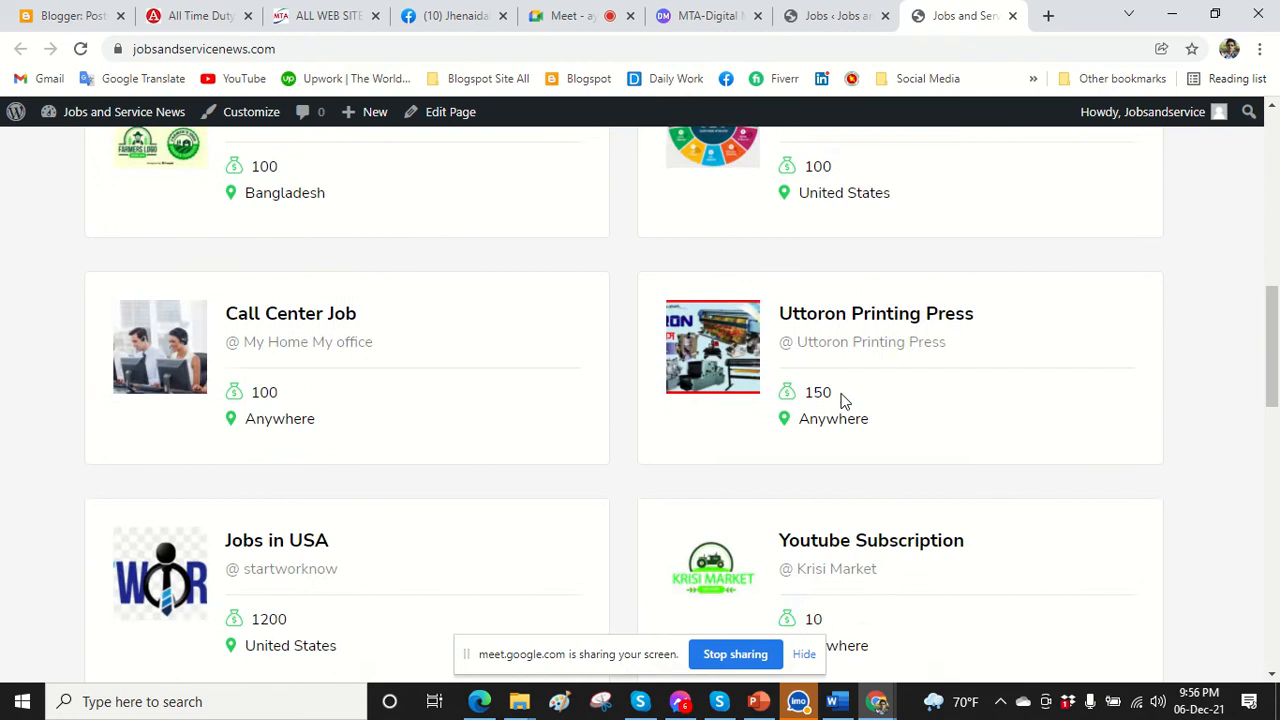
pyautogui.scroll(7, 841, 400)
pyautogui.scroll(-1, 841, 400)
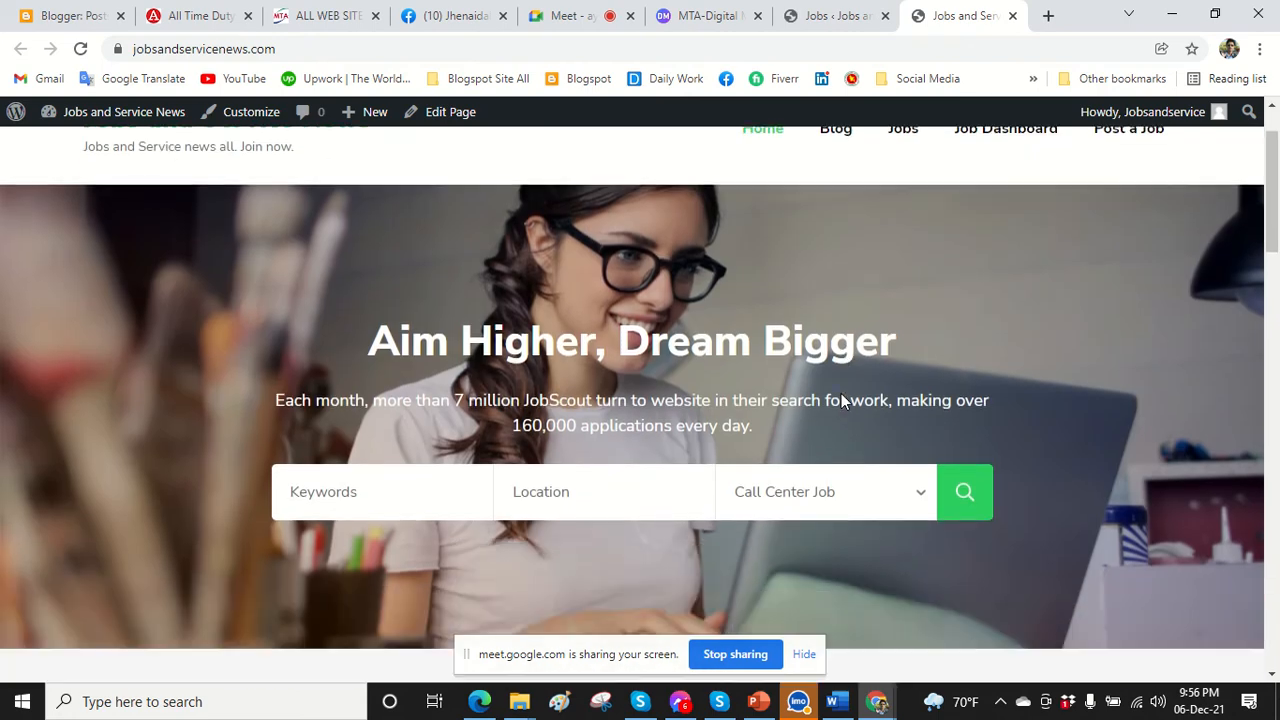
pyautogui.scroll(-1, 841, 400)
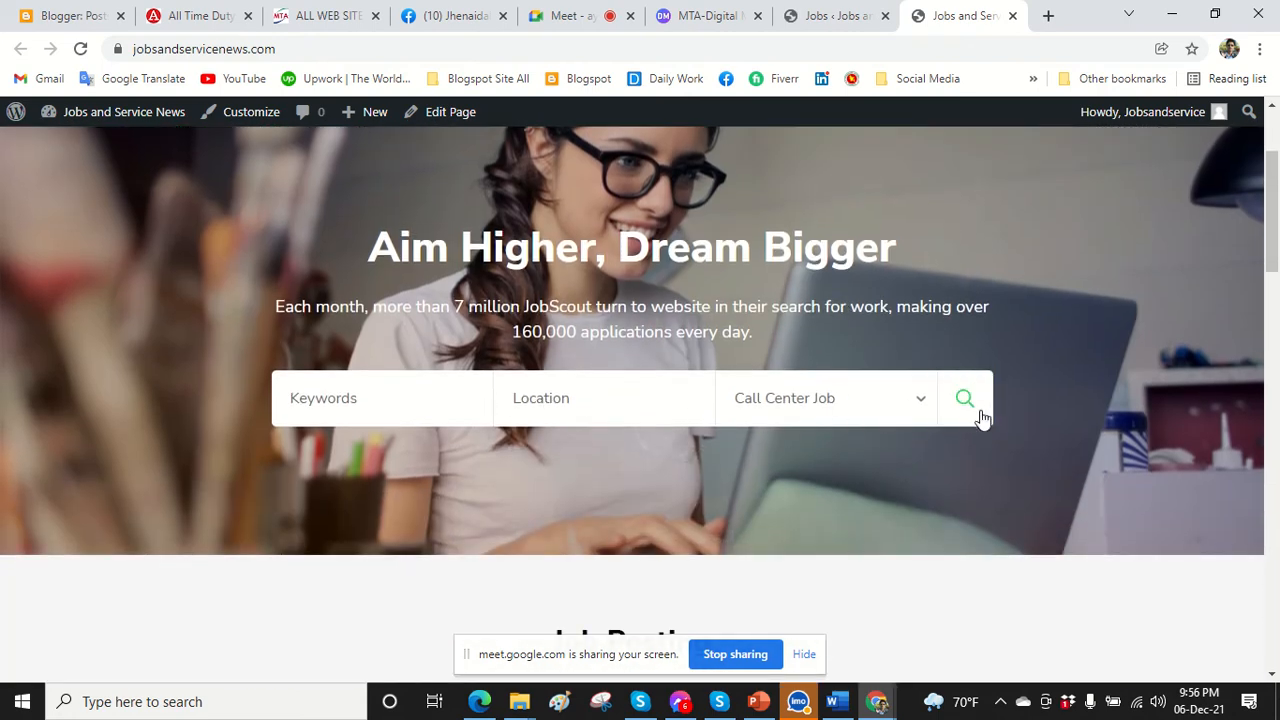
pyautogui.scroll(2, 982, 418)
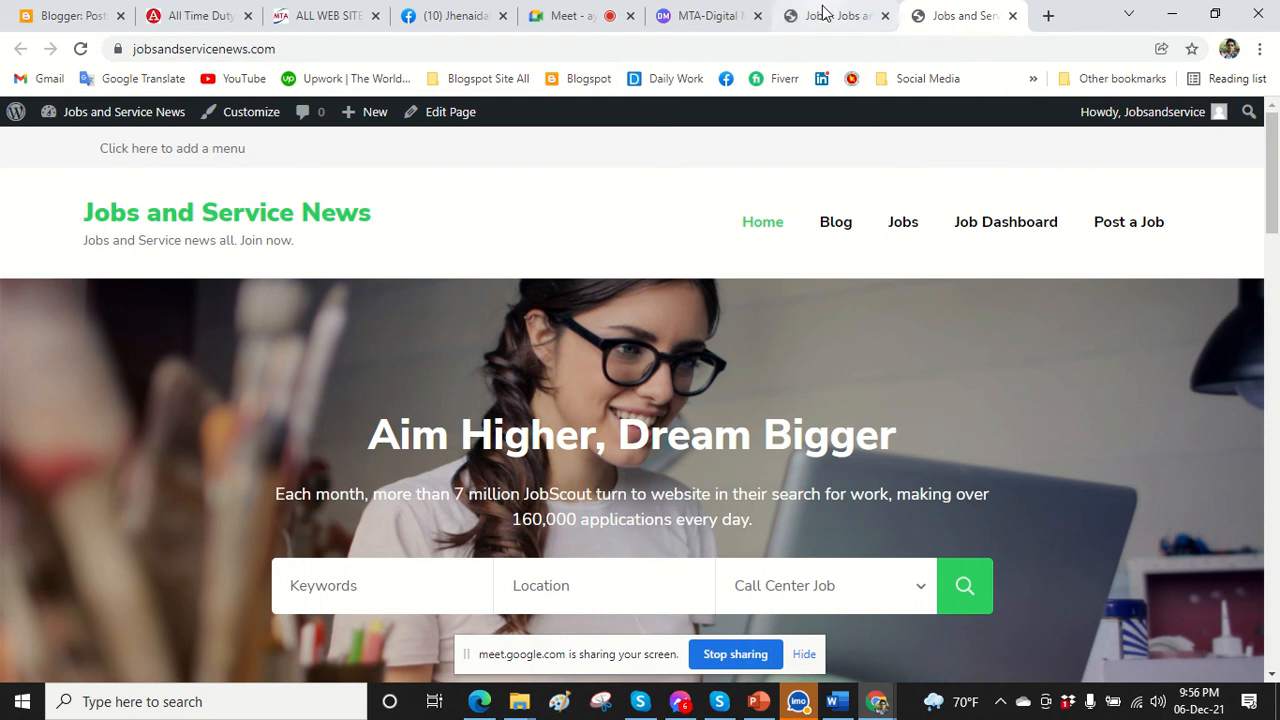
# Switch to PowerPoint and enlarge both list lines on slide 5 to 60 pt.
pyautogui.click(770, 703)
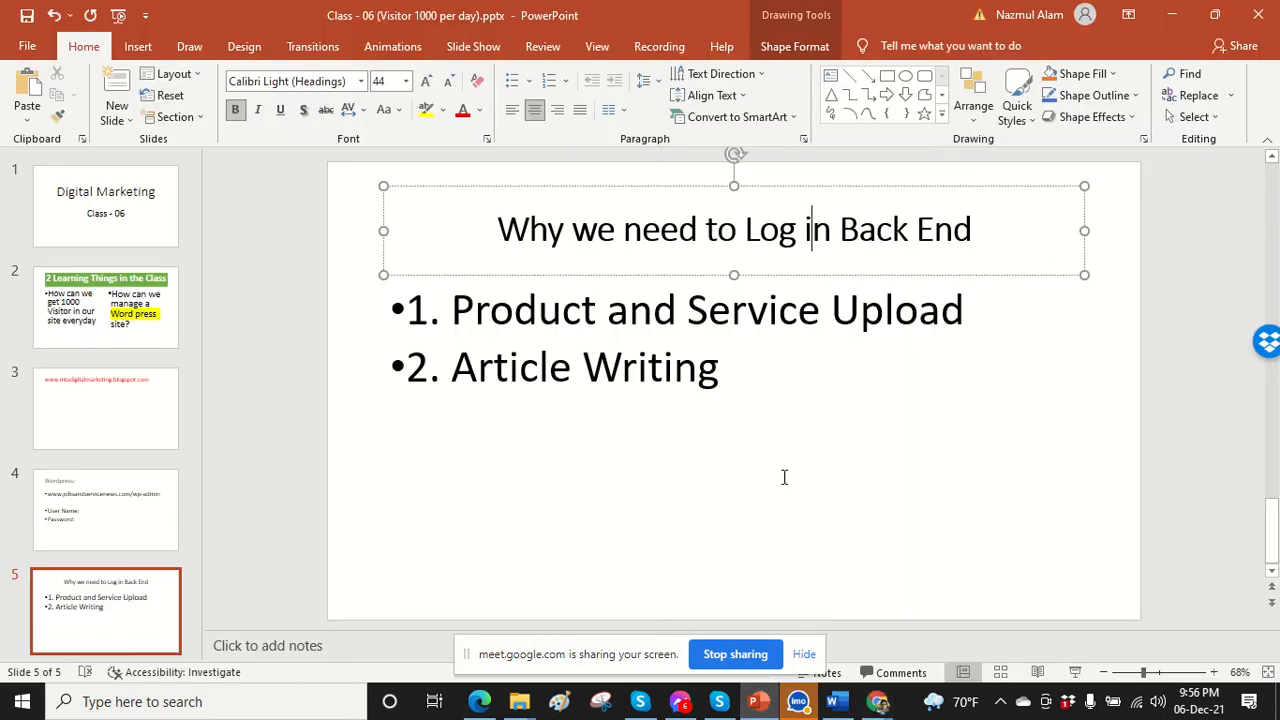
pyautogui.click(745, 392)
pyautogui.moveTo(751, 371); pyautogui.dragTo(406, 305)
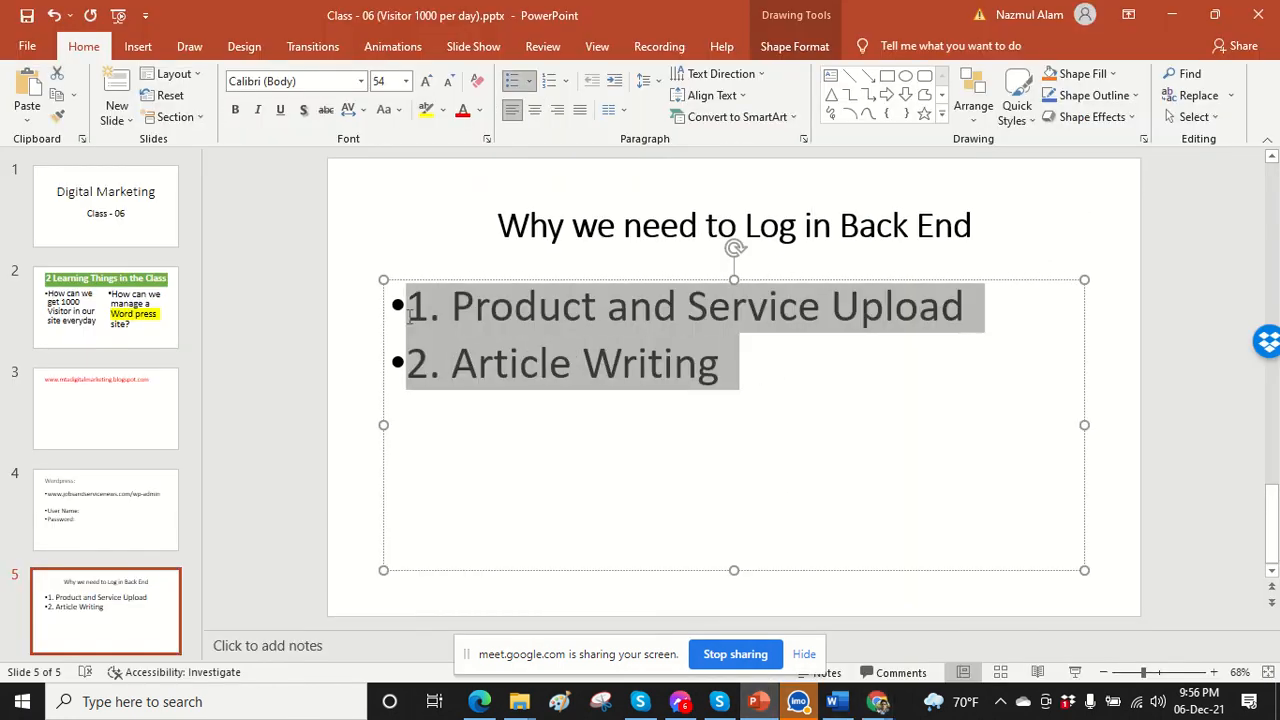
pyautogui.click(429, 82)
pyautogui.click(799, 398)
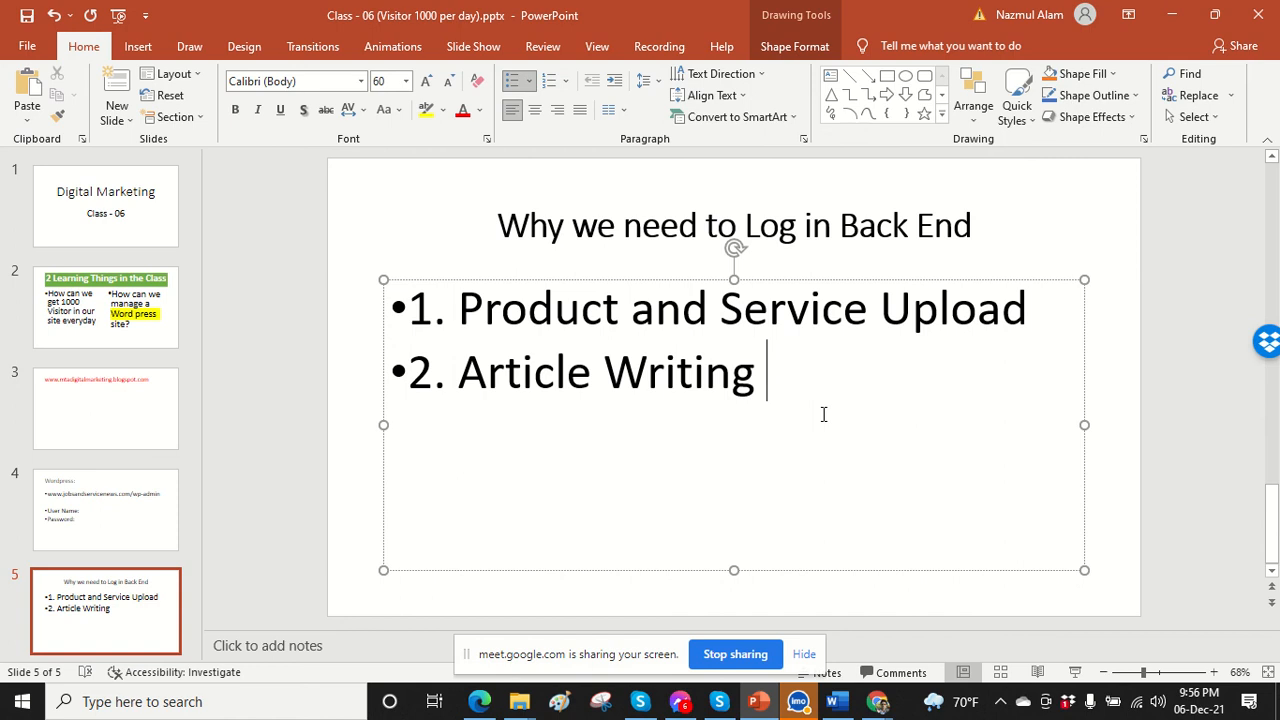
# Return to the WordPress back end in Chrome, look through the Jobs list, and open the list of all posts.
pyautogui.click(1174, 14)
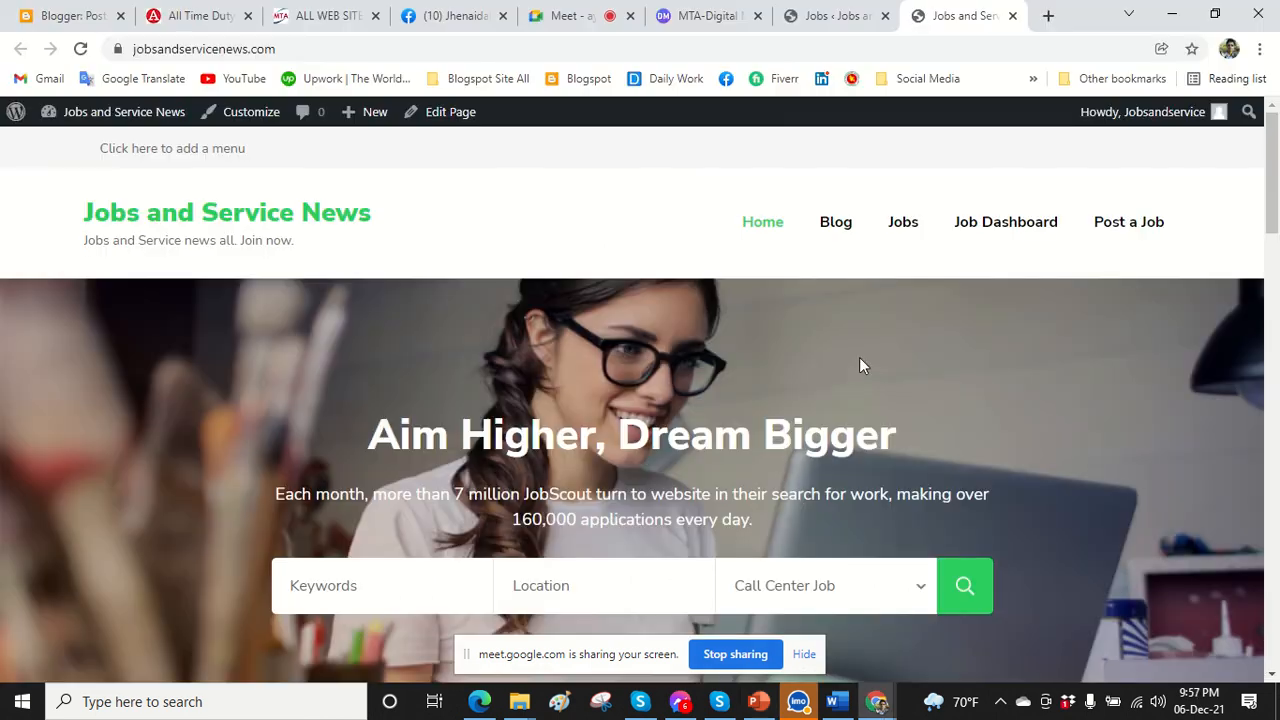
pyautogui.click(836, 24)
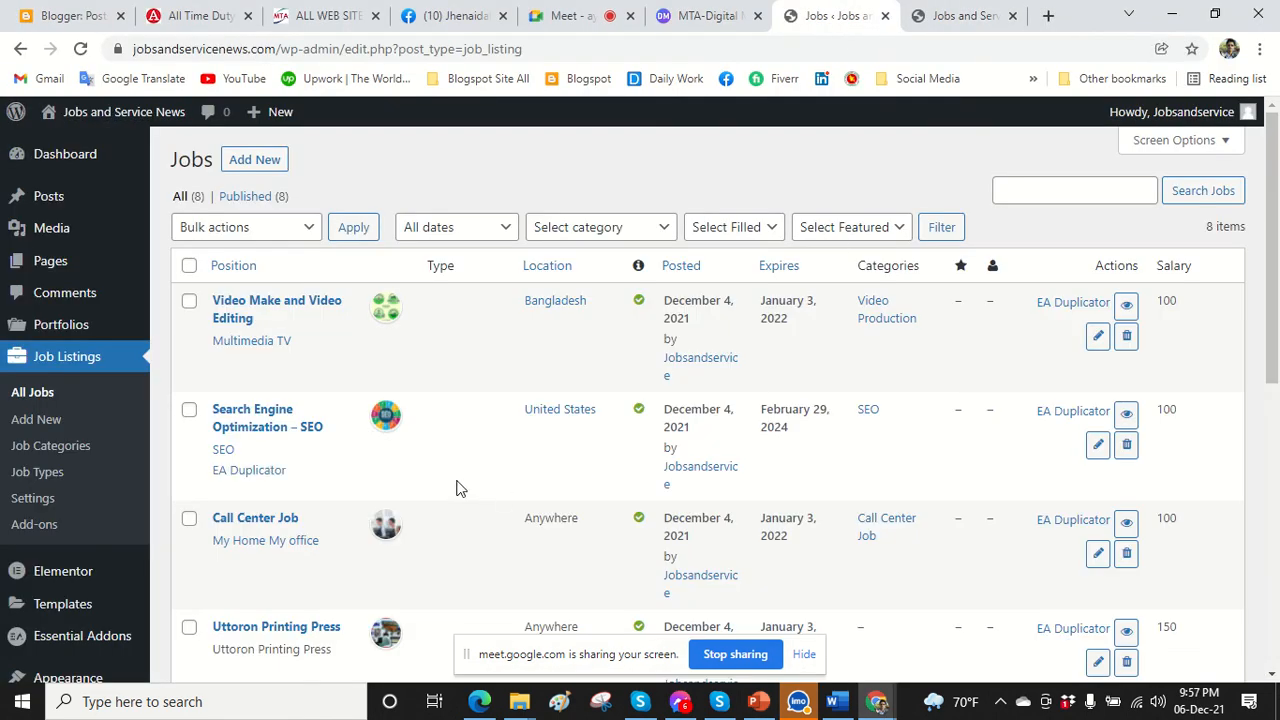
pyautogui.scroll(-5, 504, 517)
pyautogui.scroll(-2, 504, 517)
pyautogui.scroll(6, 504, 517)
pyautogui.moveTo(90, 205)
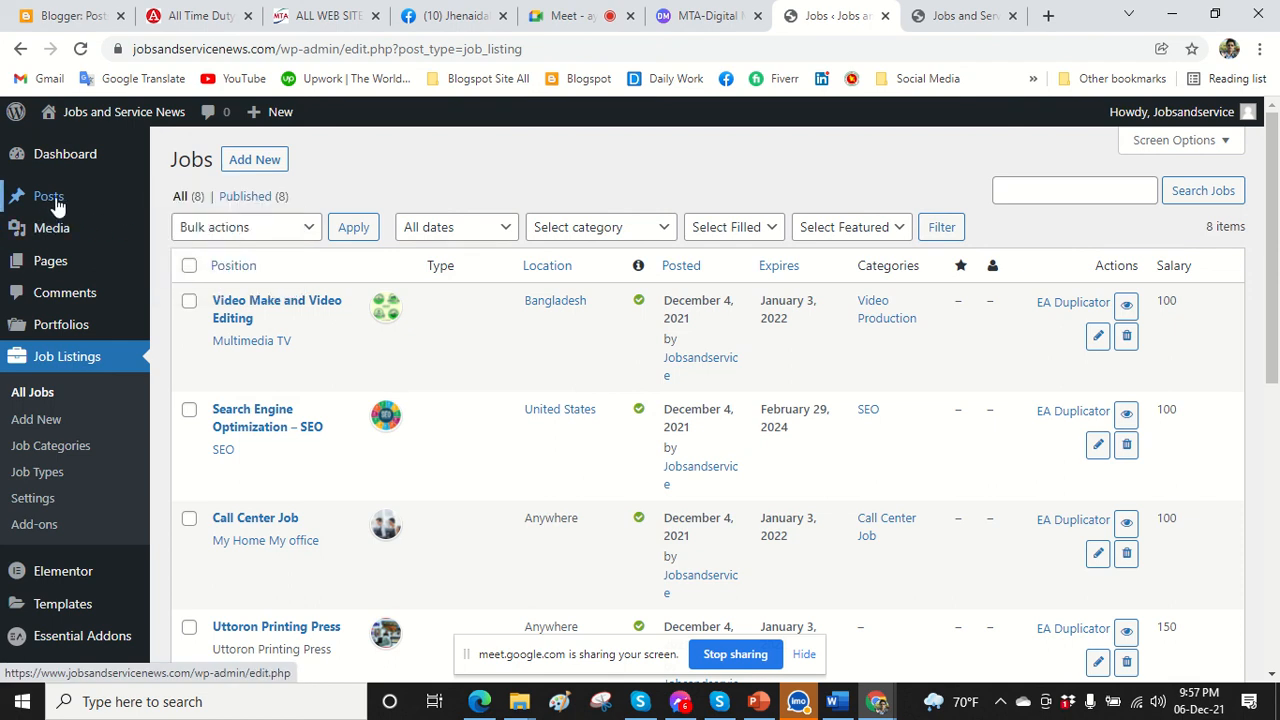
pyautogui.moveTo(48, 205)
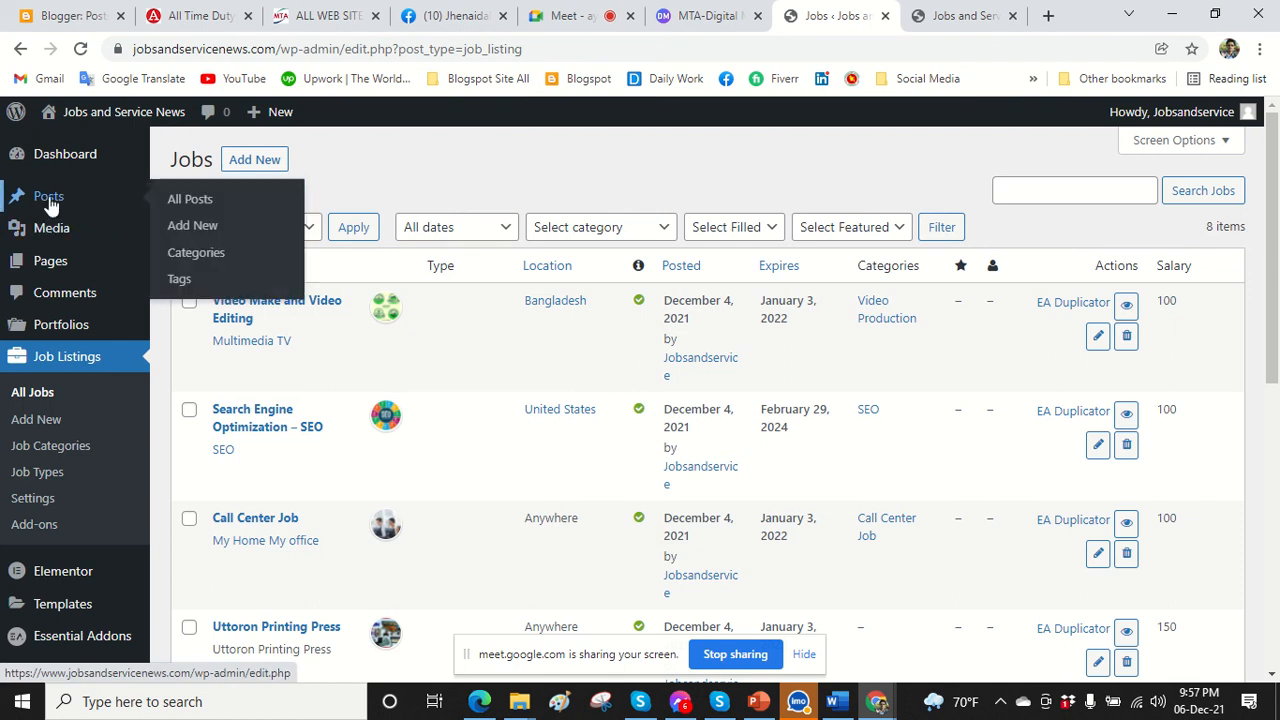
pyautogui.click(195, 208)
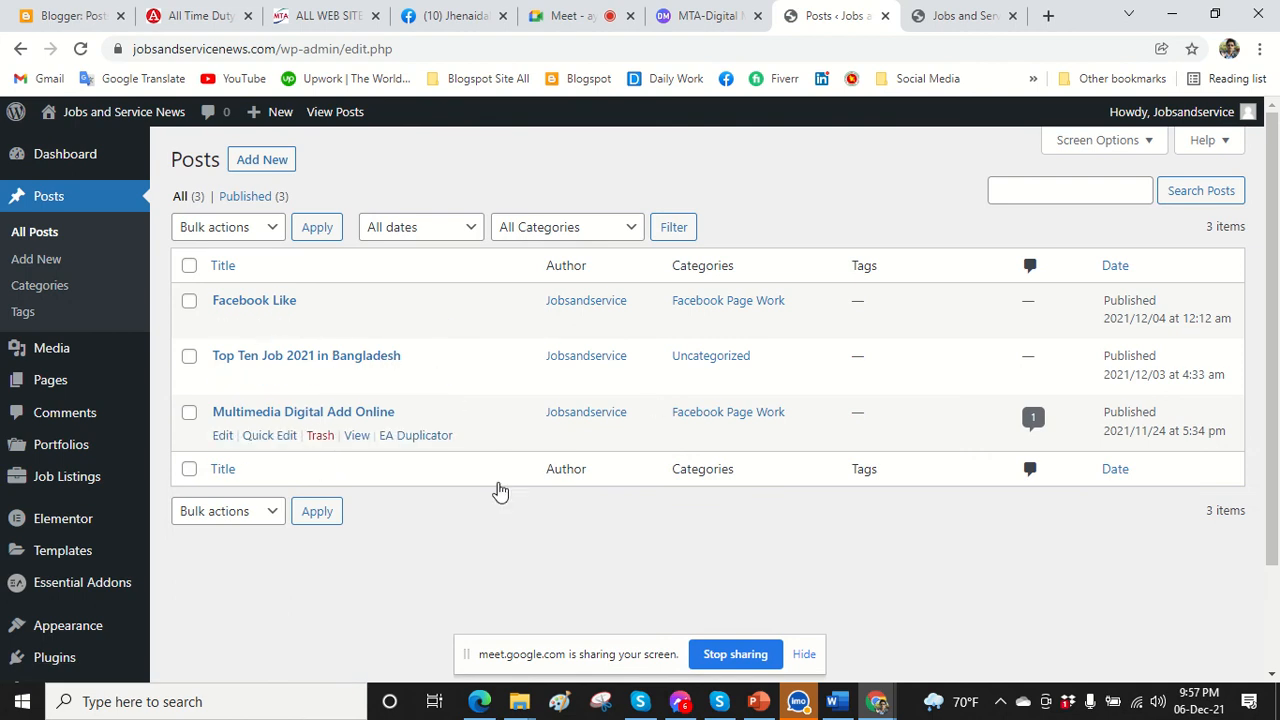
# Admit the waiting participant to the Google Meet call and return to the Jobs and Service News home page.
pyautogui.click(590, 16)
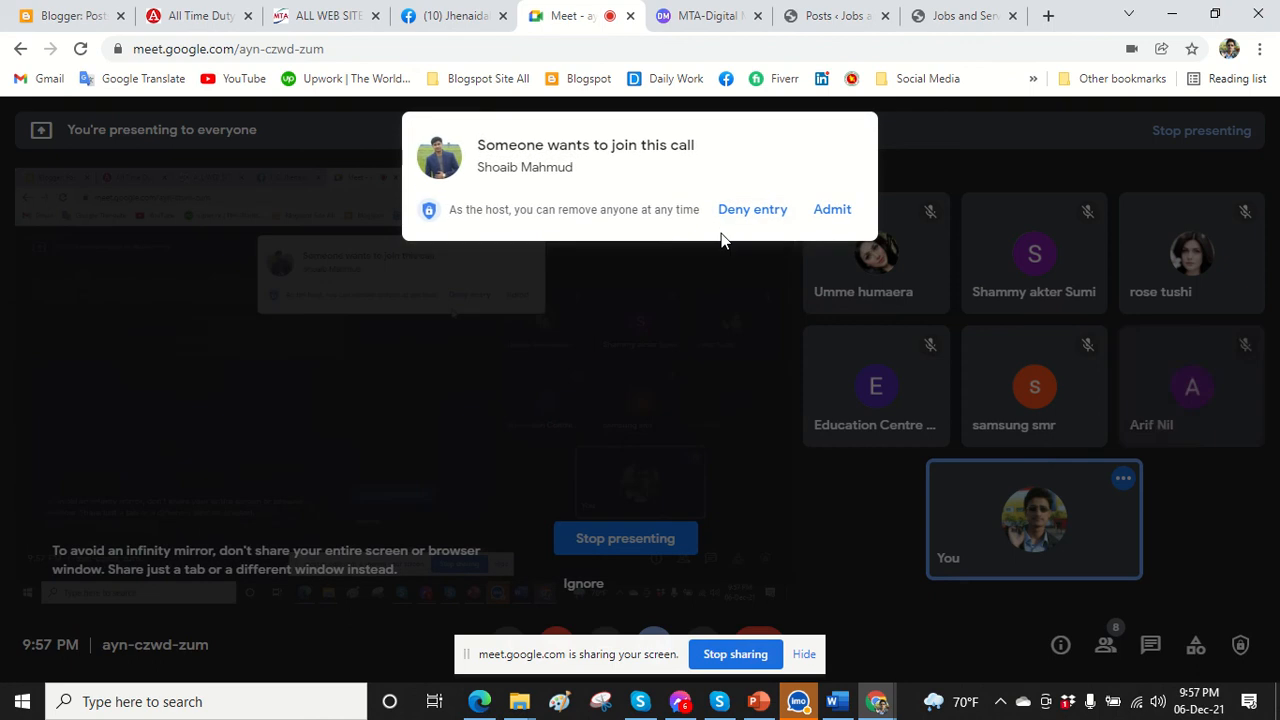
pyautogui.click(832, 210)
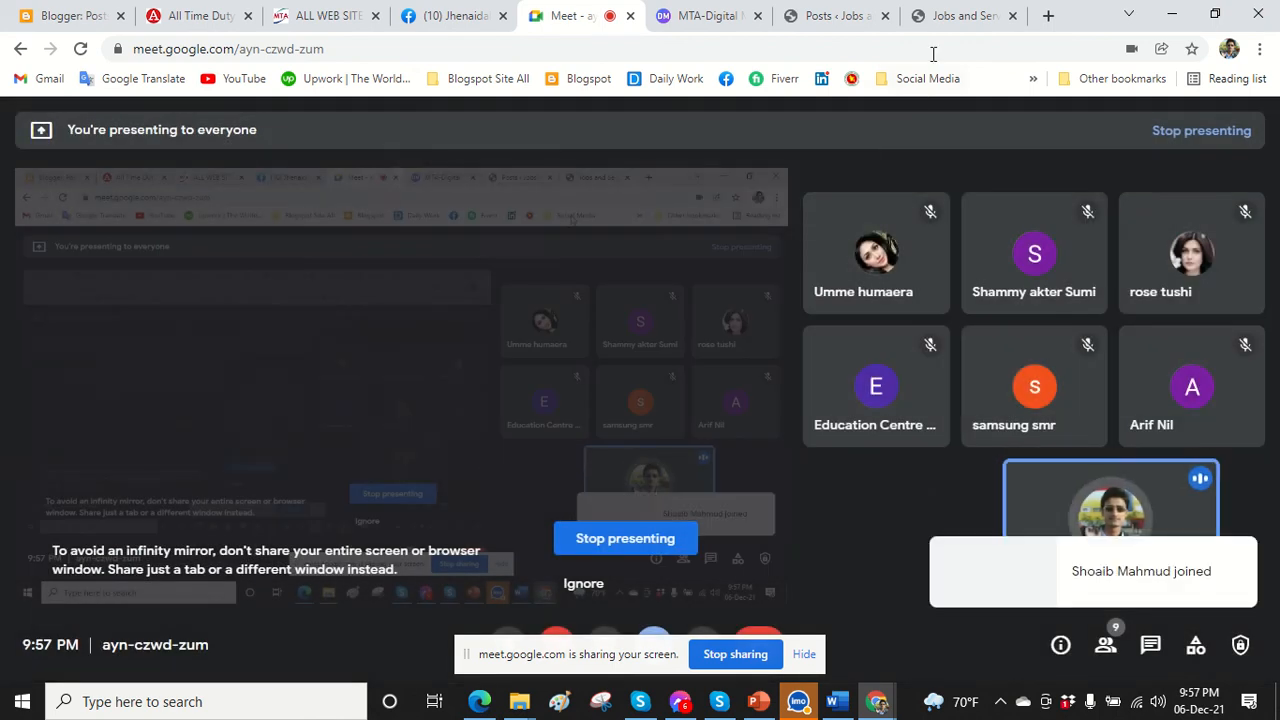
pyautogui.click(966, 16)
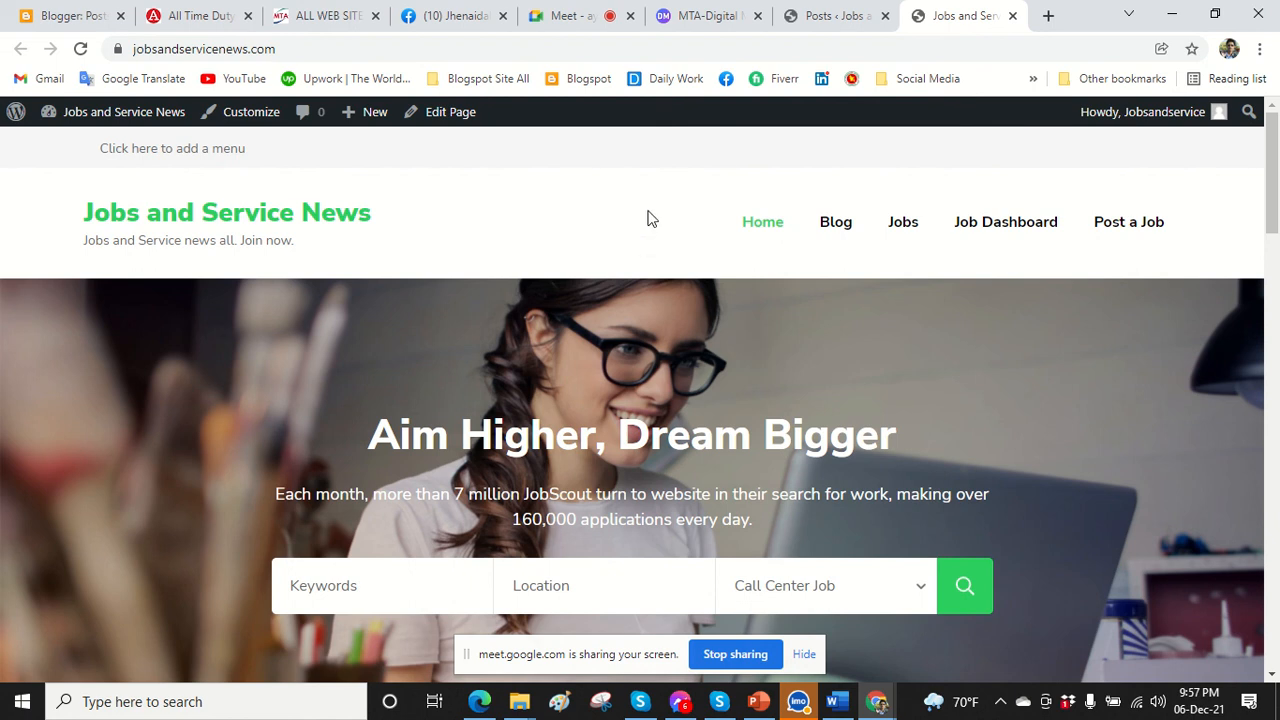
# Start a new post from the WordPress Posts list and go through the block editor's welcome guide to its end.
pyautogui.click(836, 16)
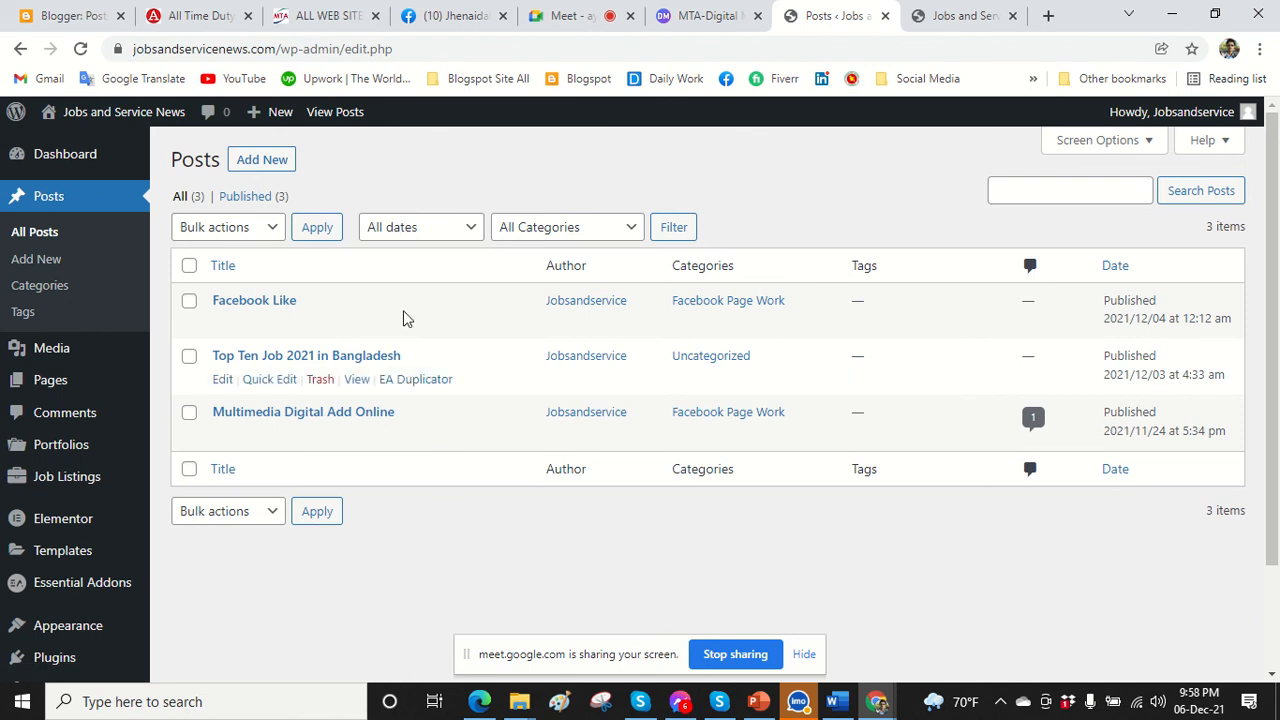
pyautogui.click(267, 167)
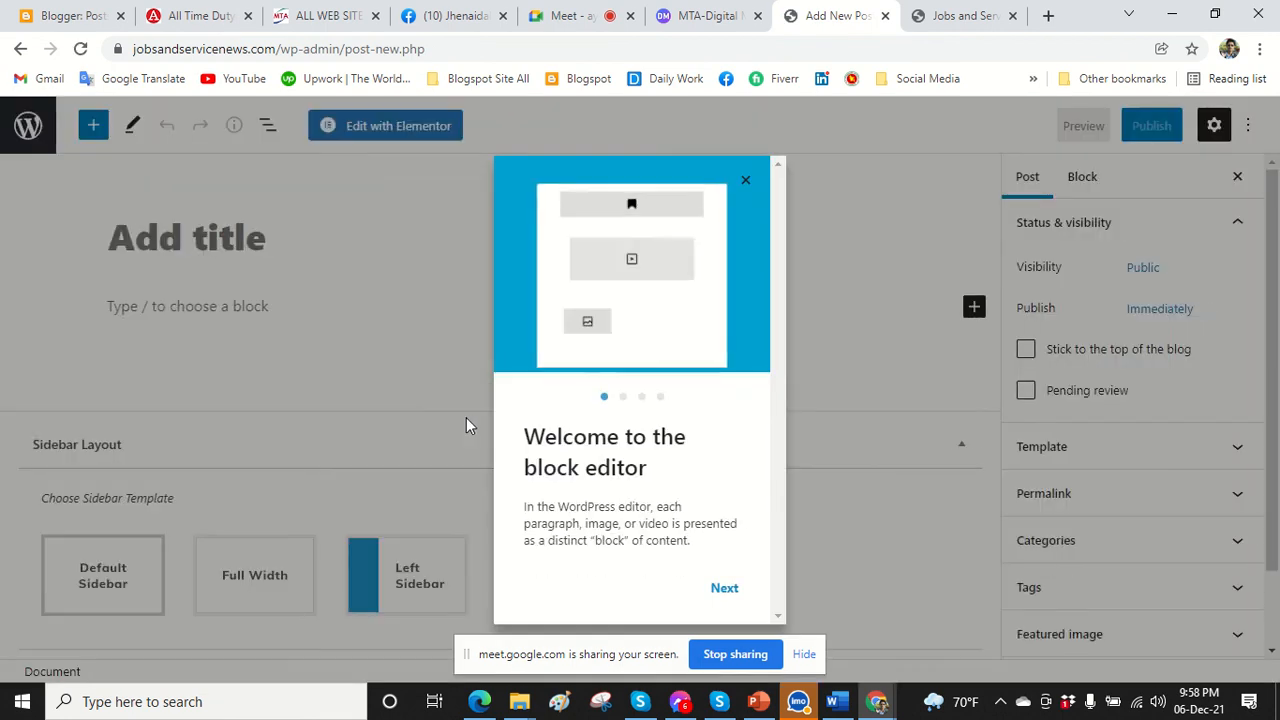
pyautogui.click(727, 593)
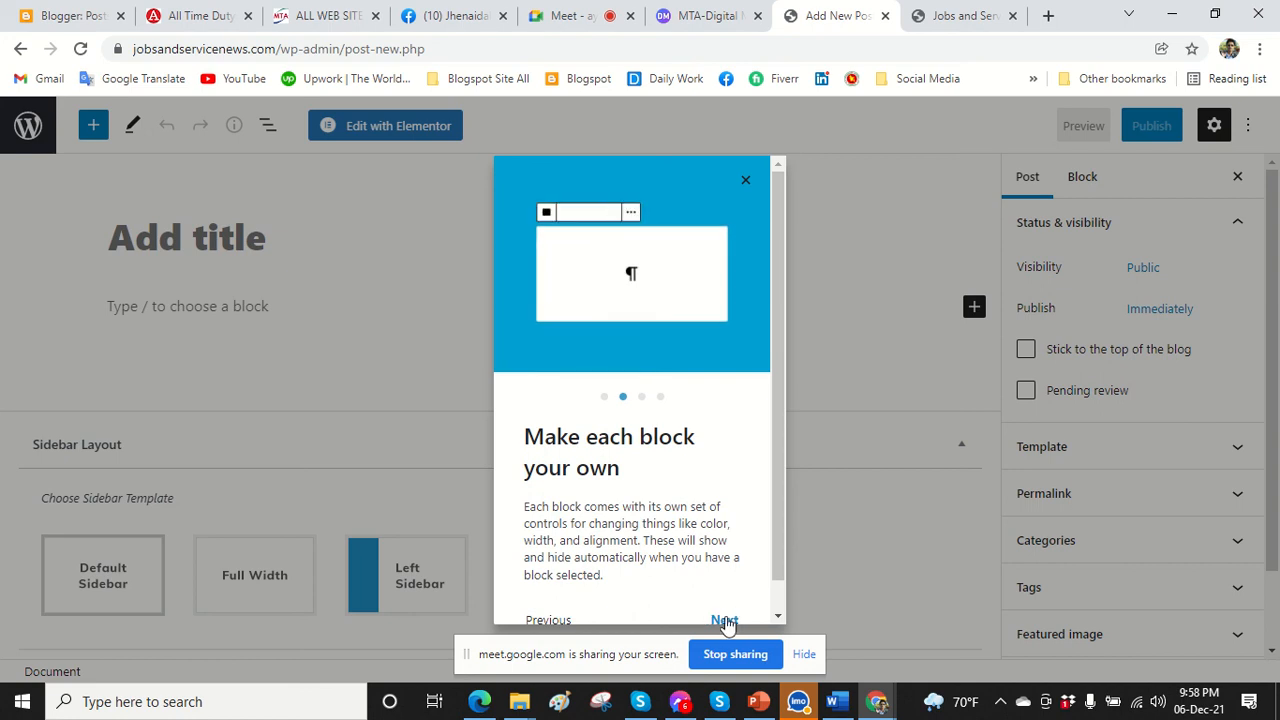
pyautogui.click(725, 619)
pyautogui.click(725, 592)
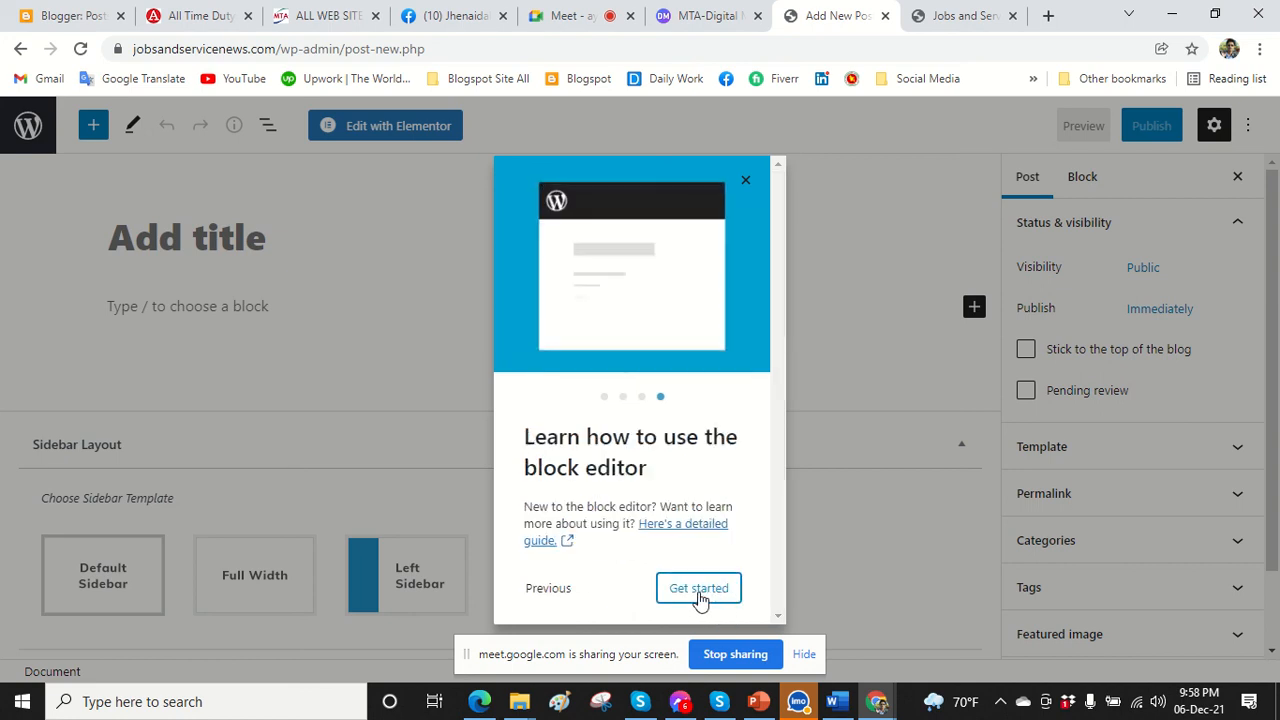
pyautogui.click(695, 594)
# Title the new post "How can I get a good Job?".
pyautogui.click(226, 244)
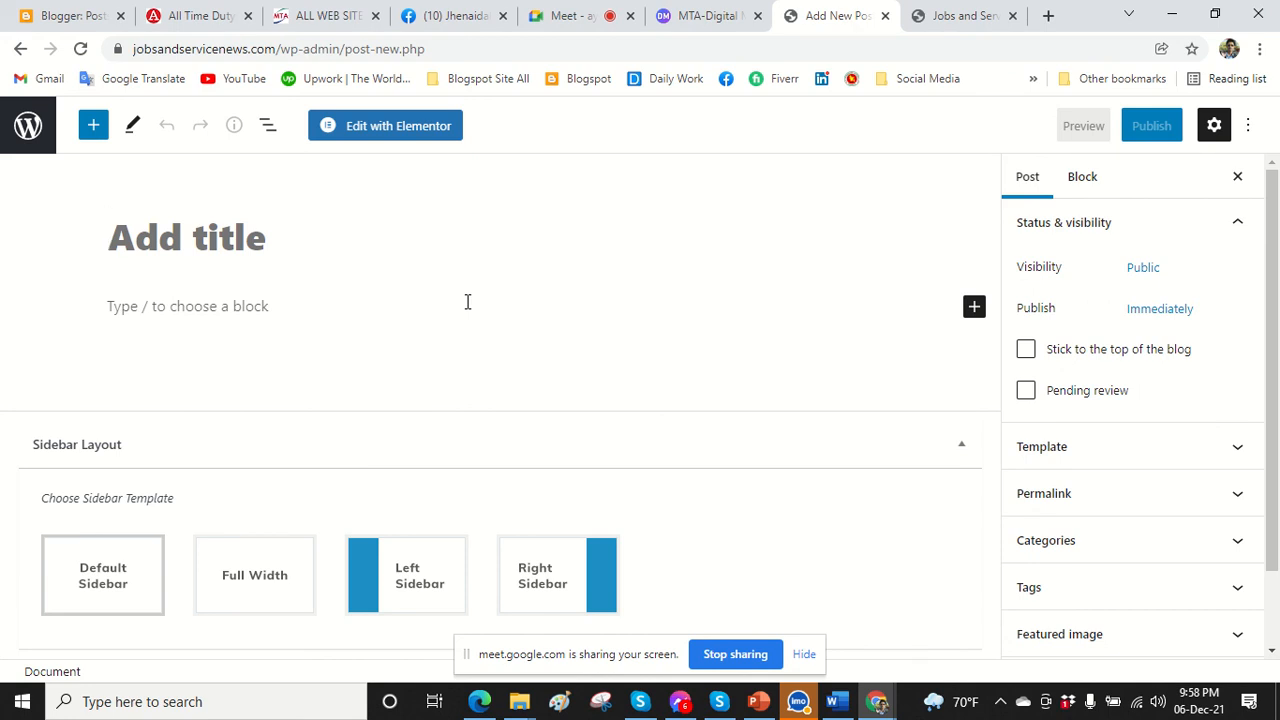
pyautogui.write('How ')
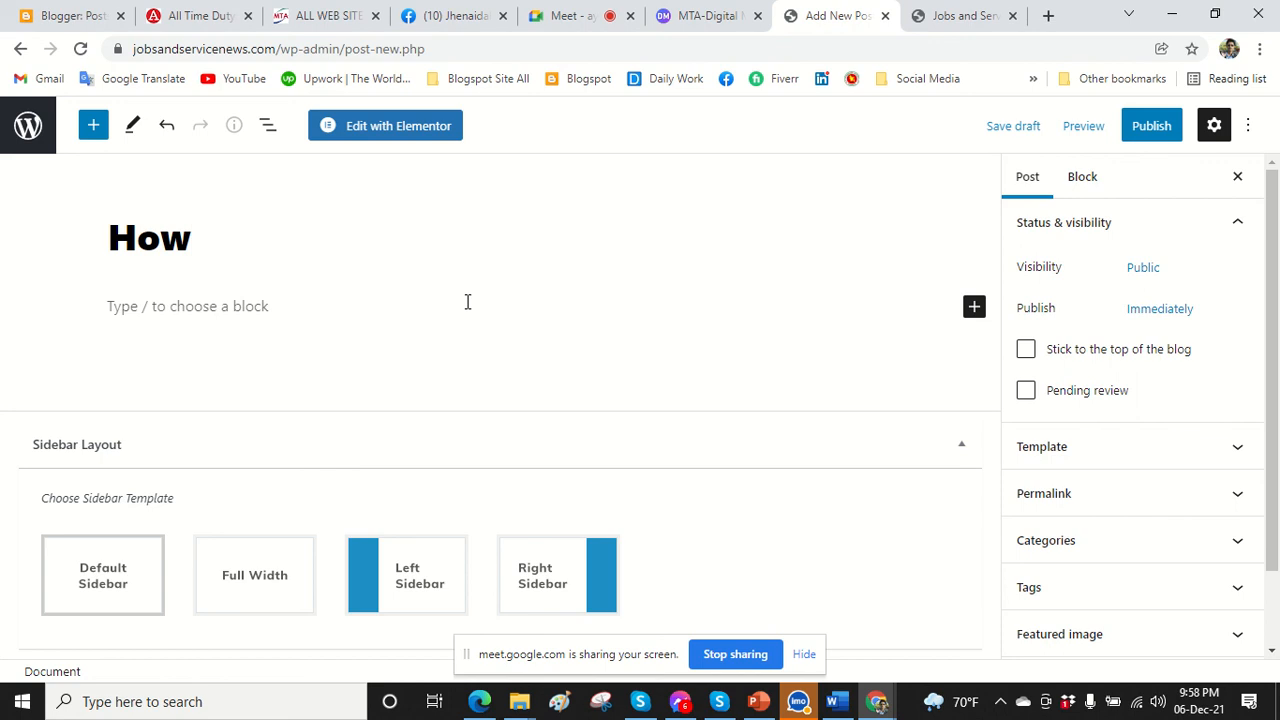
pyautogui.write('can ')
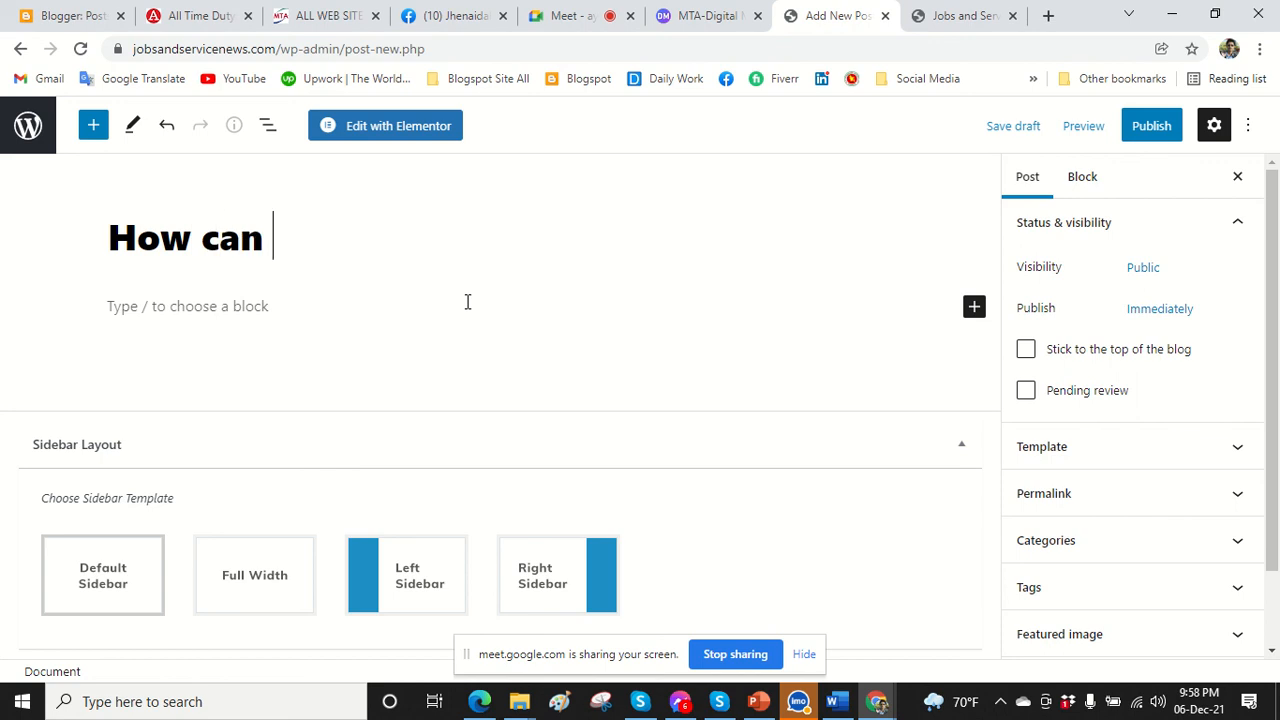
pyautogui.write('I')
pyautogui.press('BackSpace')
pyautogui.write('I get ')
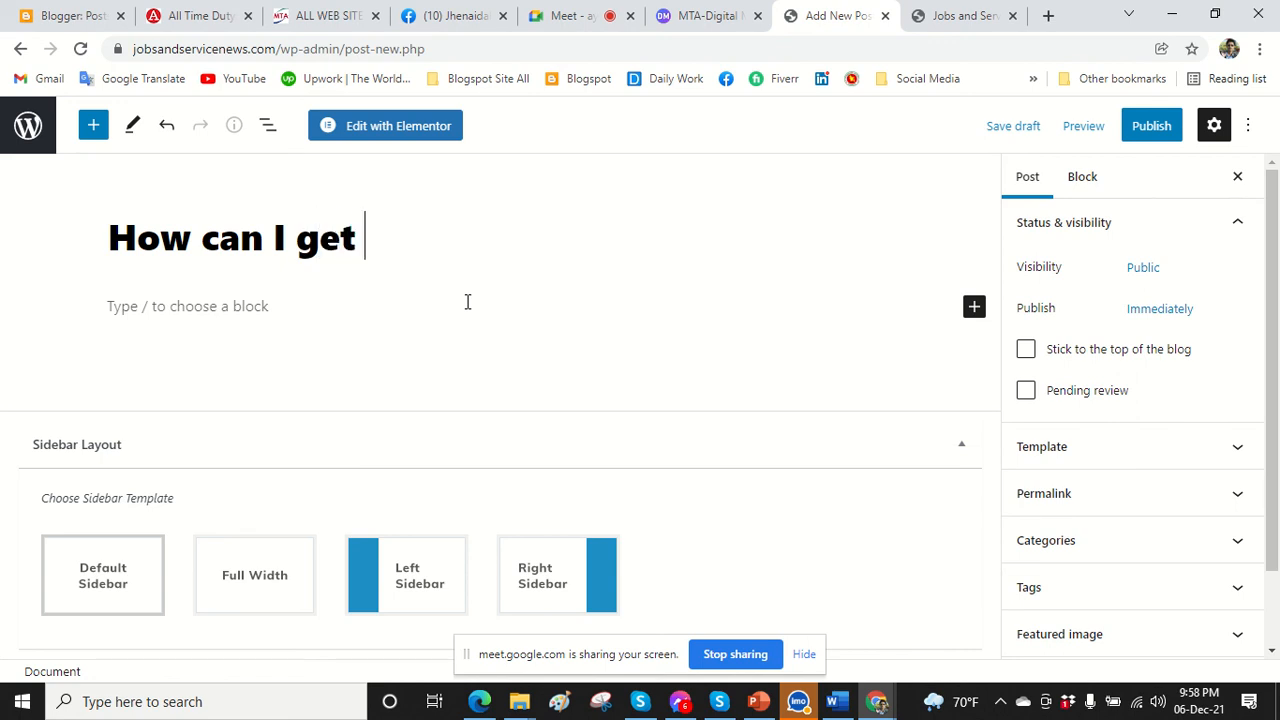
pyautogui.write('a good Job')
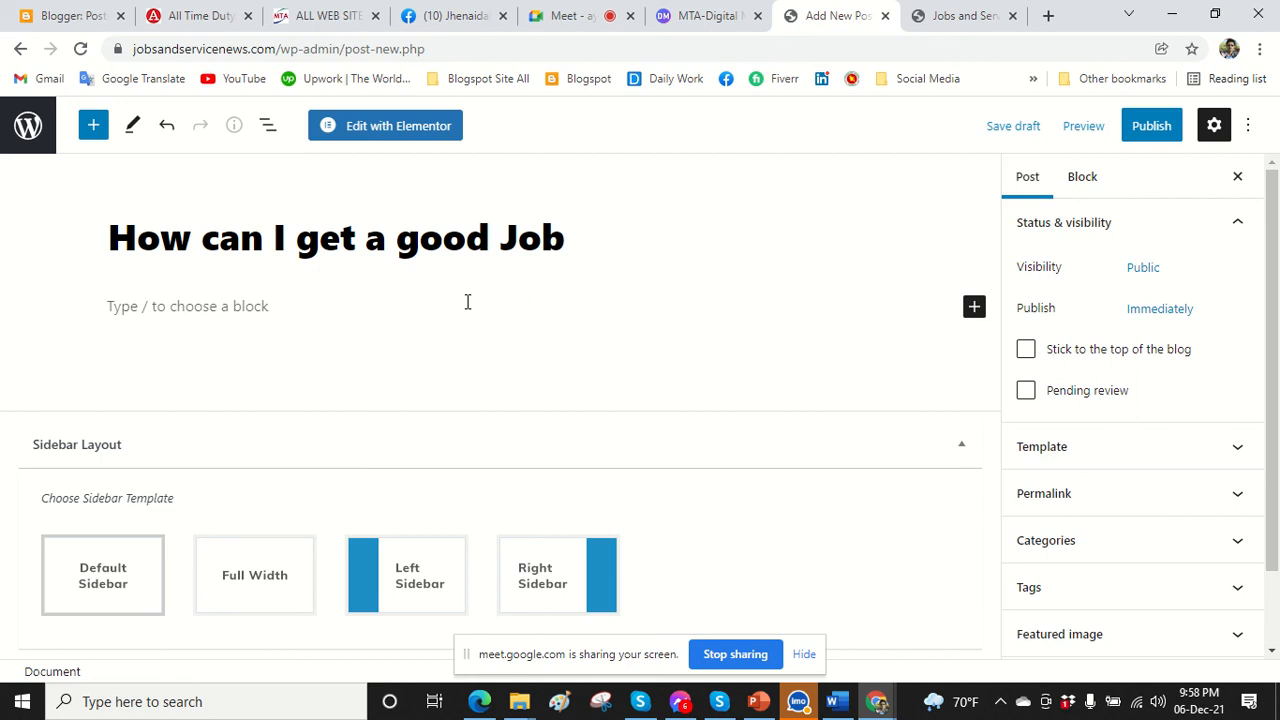
pyautogui.write('?')
# Write the body paragraph "It is depends on your expertise. You must learn English and develop some technical education.".
pyautogui.click(254, 305)
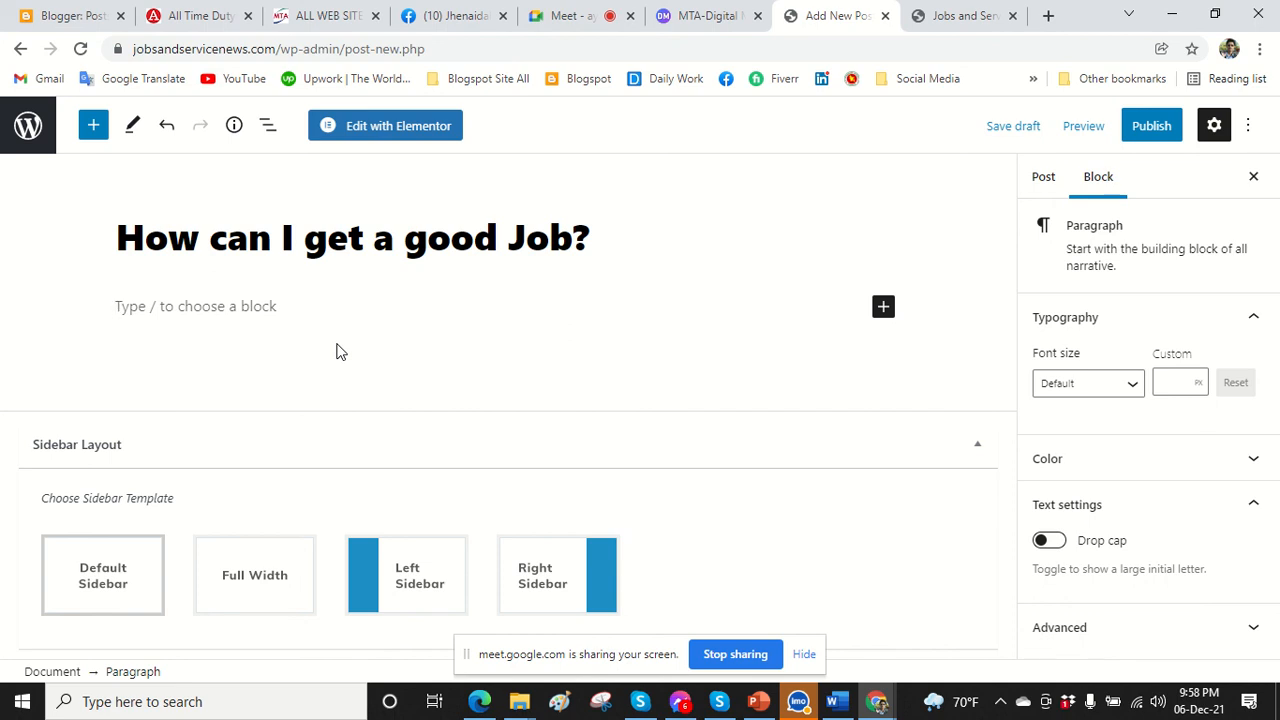
pyautogui.write('It i')
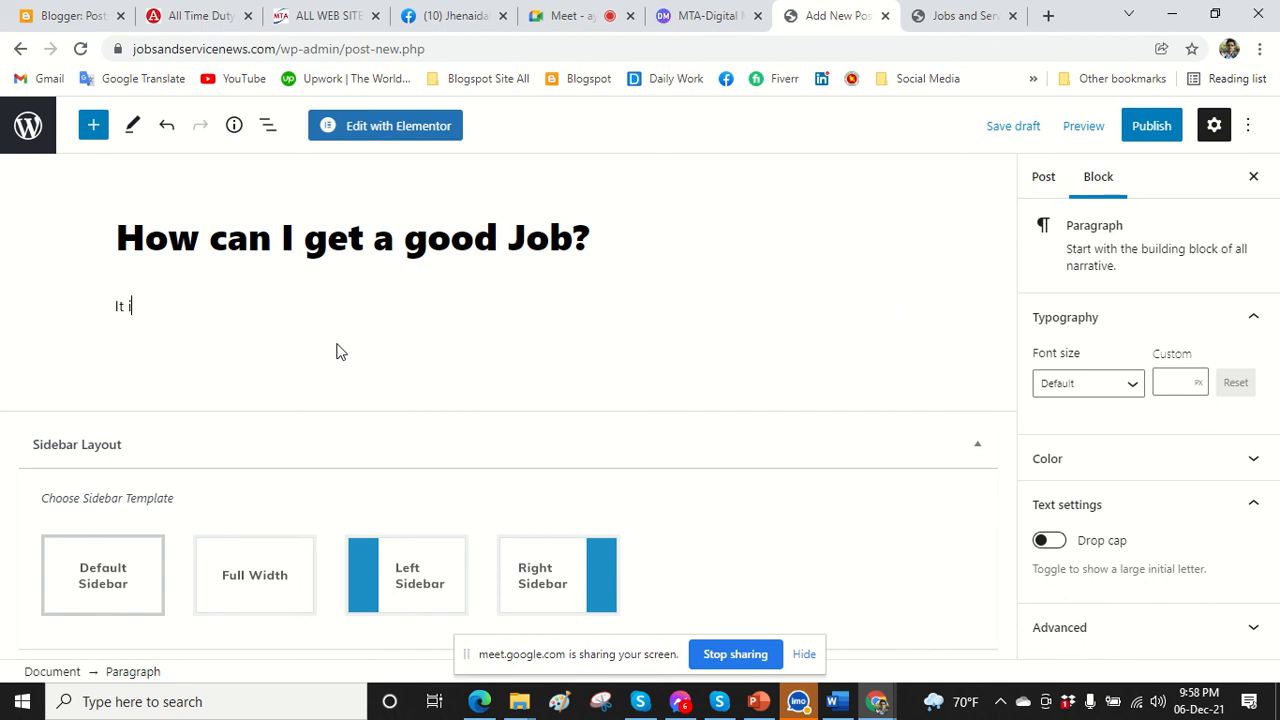
pyautogui.write('s depends on you')
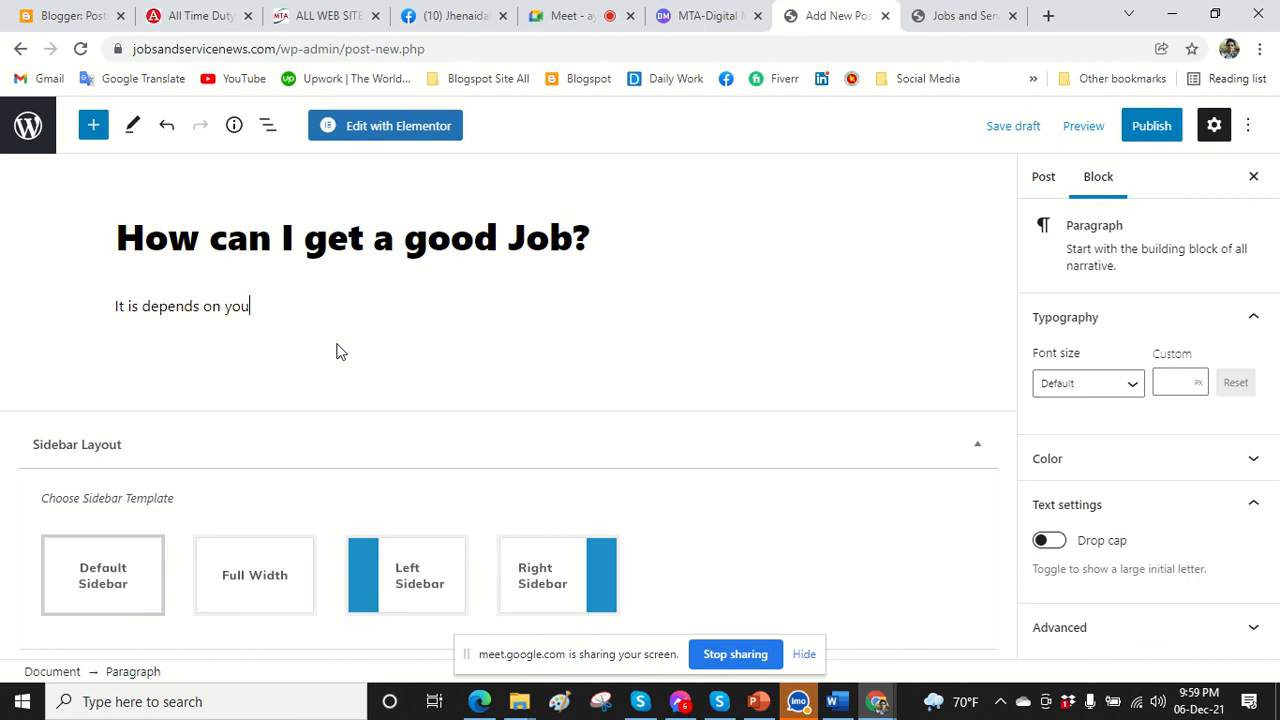
pyautogui.write('r expertise')
pyautogui.write('. You mus')
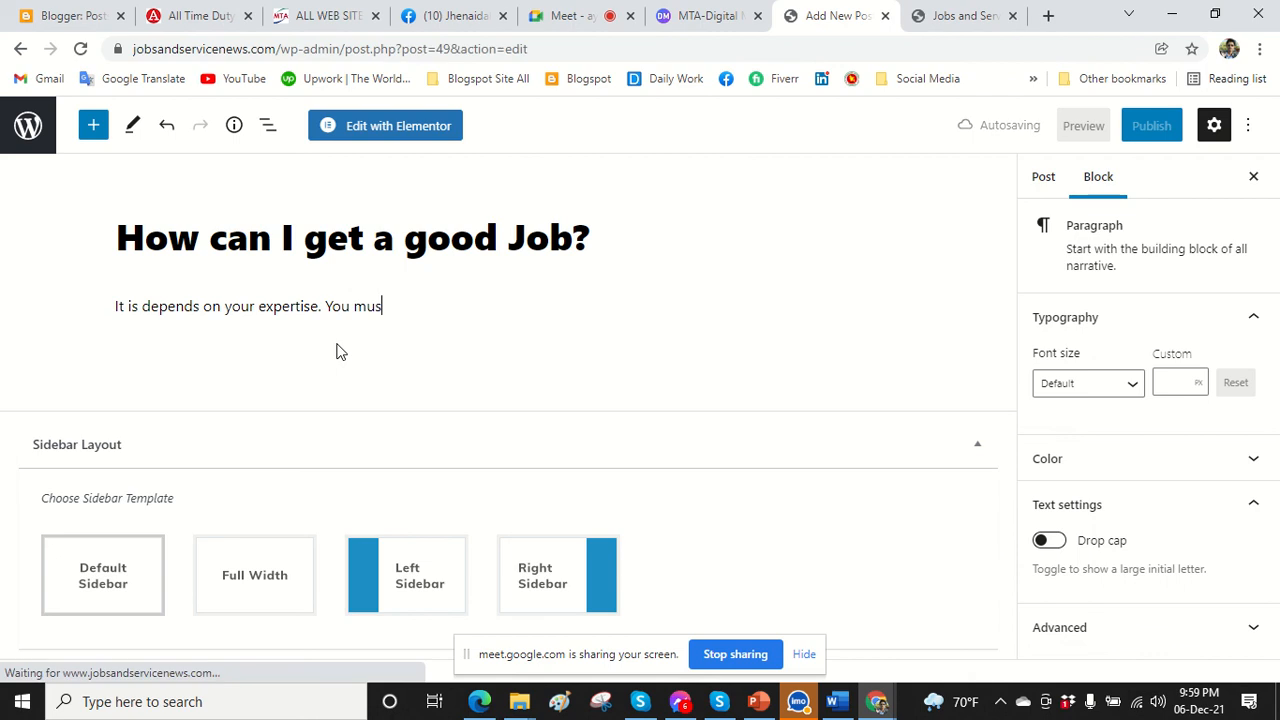
pyautogui.write('t learn E')
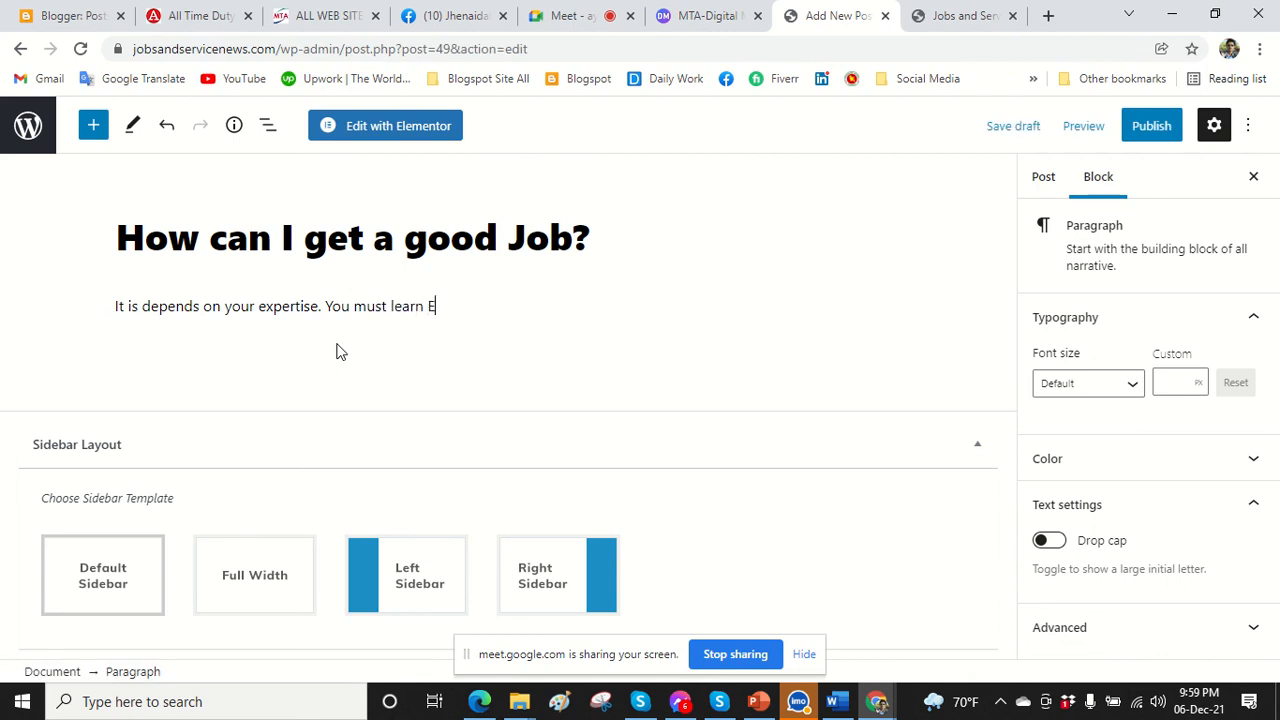
pyautogui.write('nglish')
pyautogui.write(' and som')
pyautogui.press('BackSpace')
pyautogui.press('BackSpace')
pyautogui.write('develop')
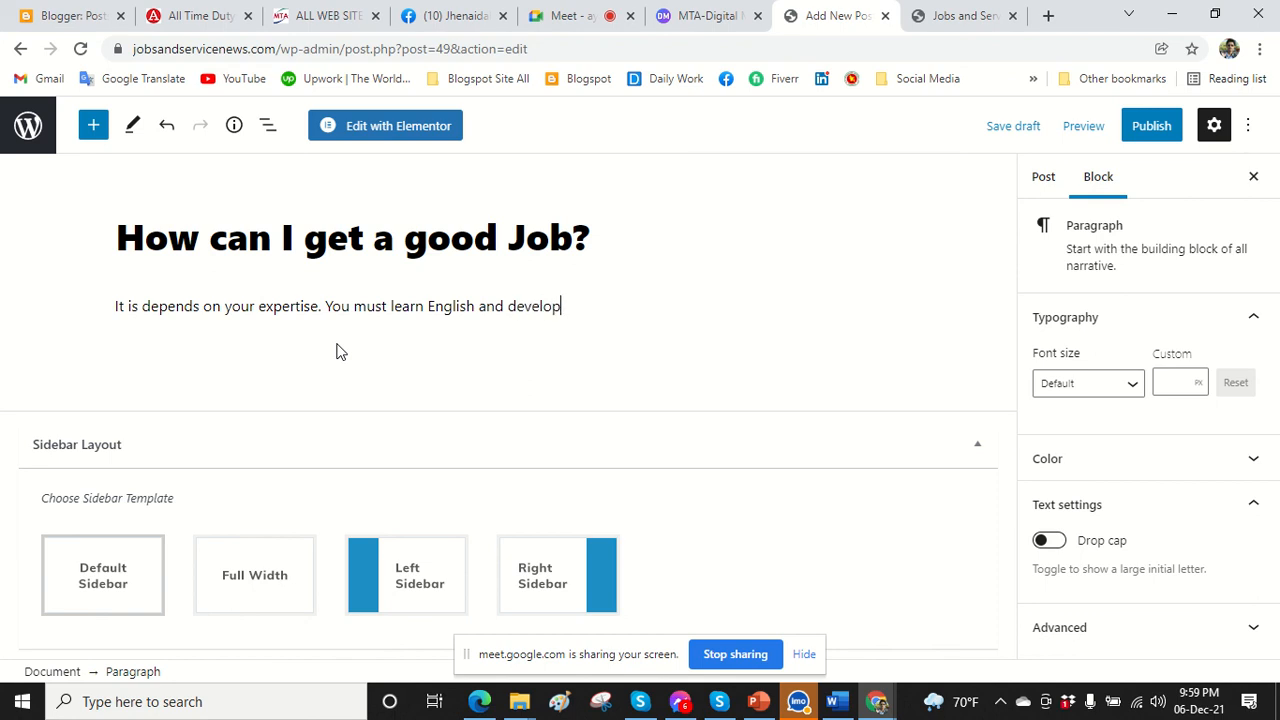
pyautogui.write(' some technical e')
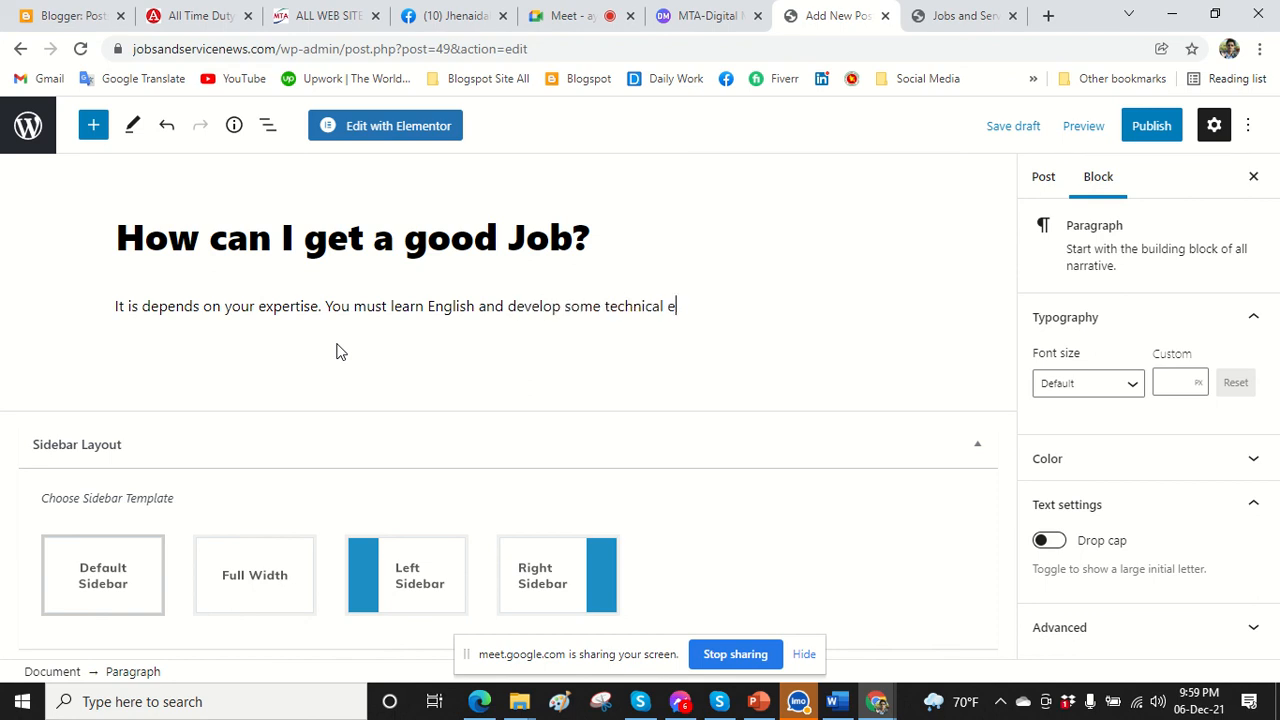
pyautogui.write('ducation.')
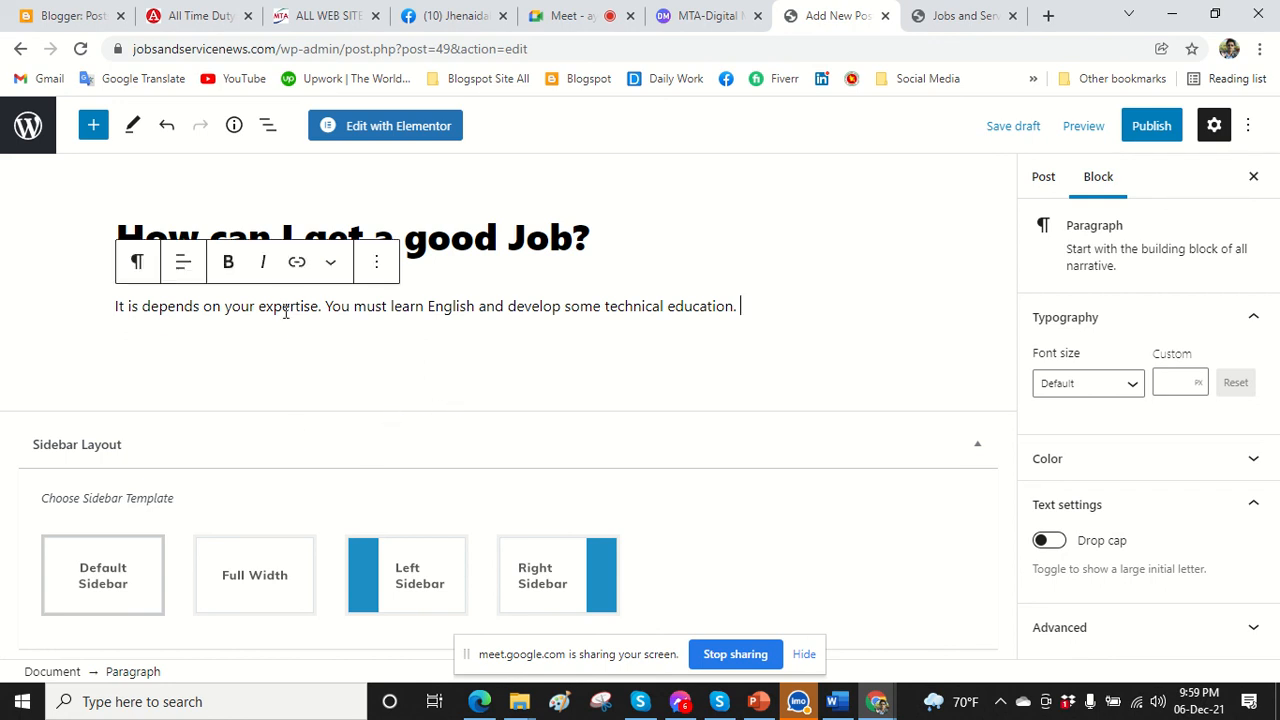
# Choose the Full Width sidebar template and start a file upload for the post's featured image.
pyautogui.click(252, 588)
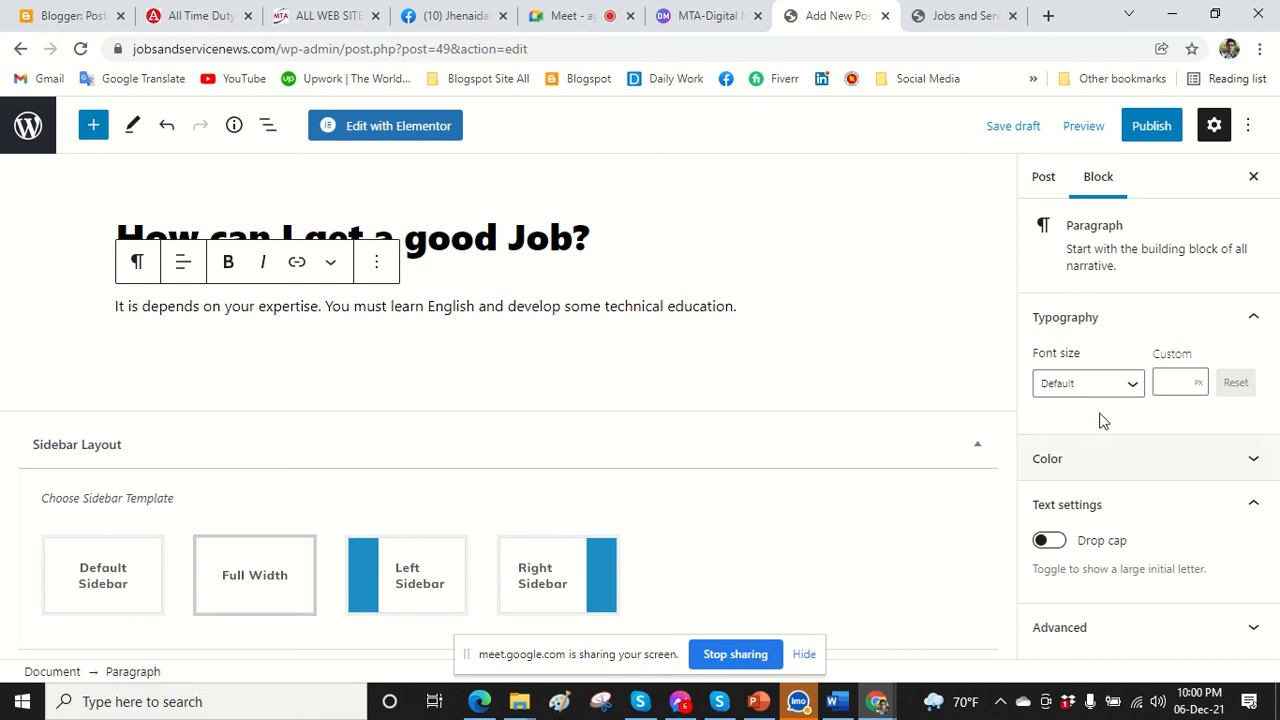
pyautogui.click(1045, 181)
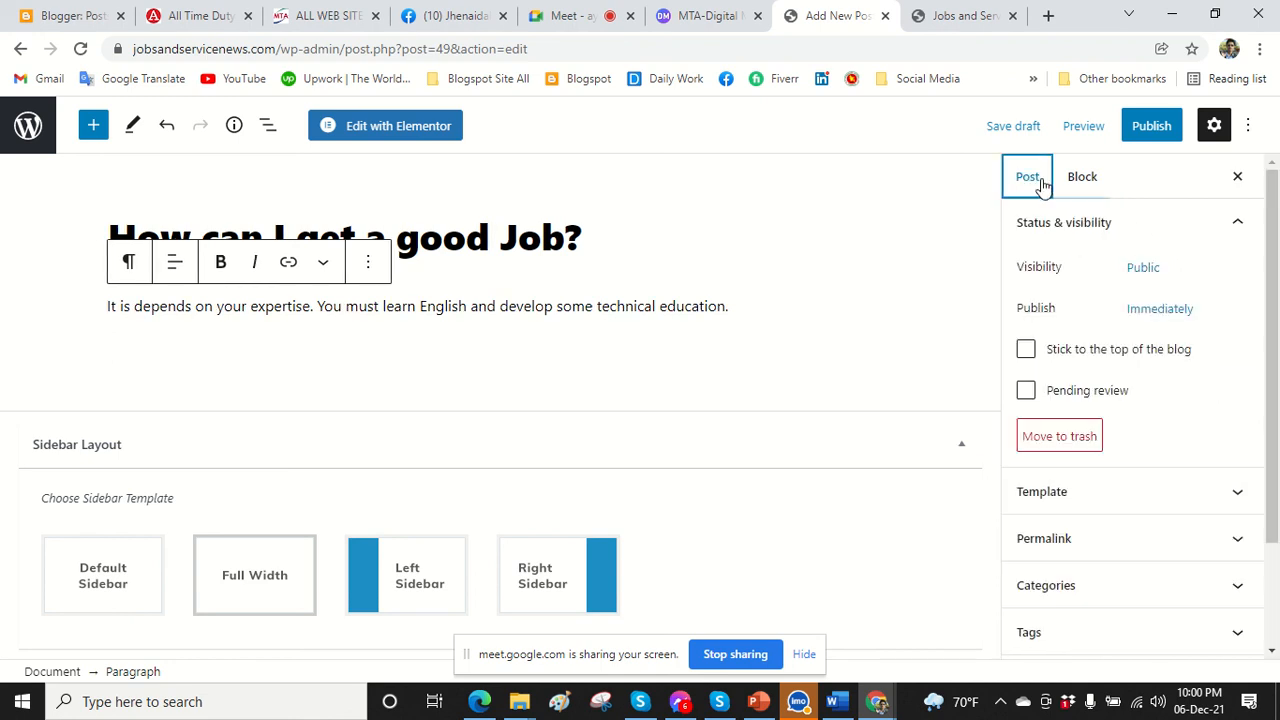
pyautogui.scroll(-2, 1121, 519)
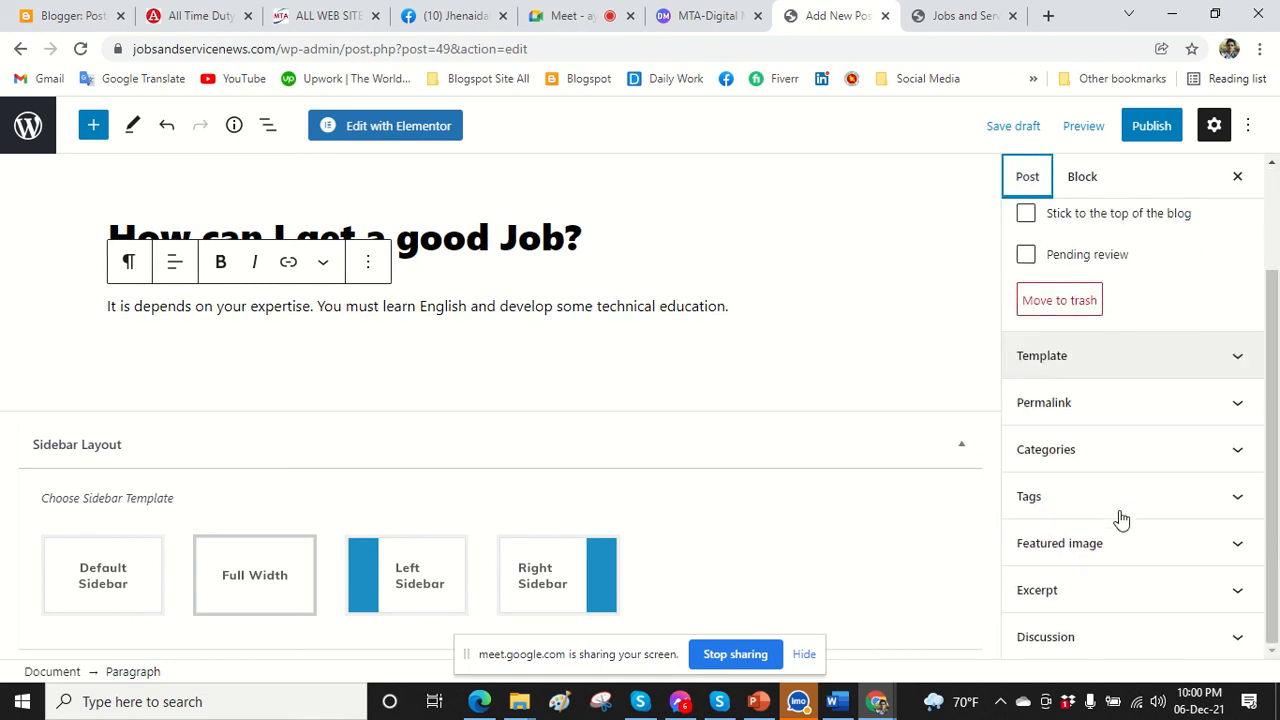
pyautogui.click(1071, 552)
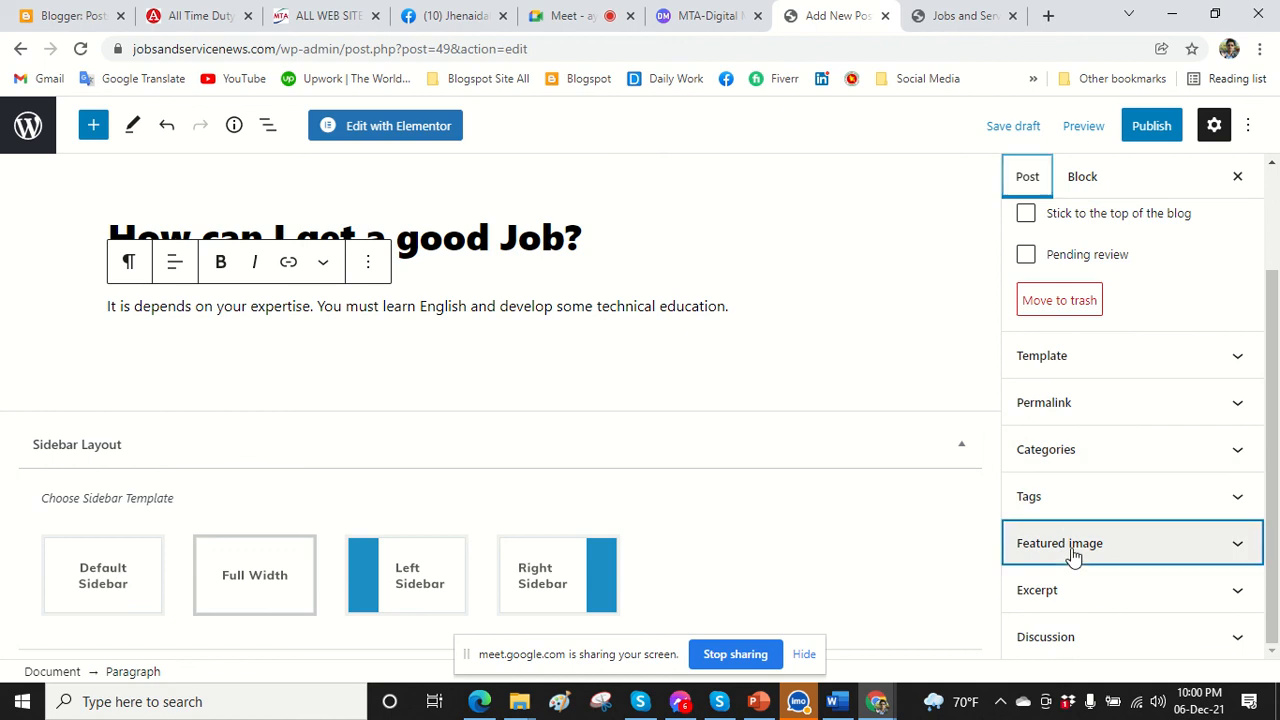
pyautogui.click(1140, 592)
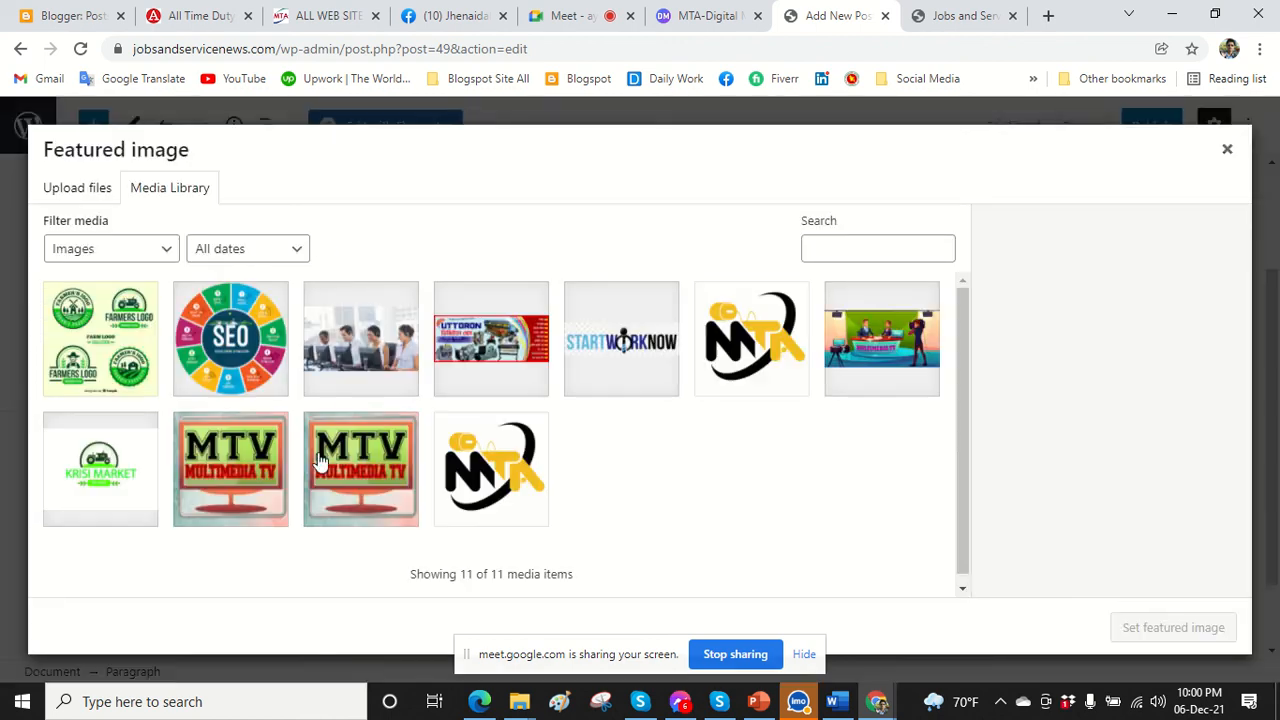
pyautogui.click(81, 190)
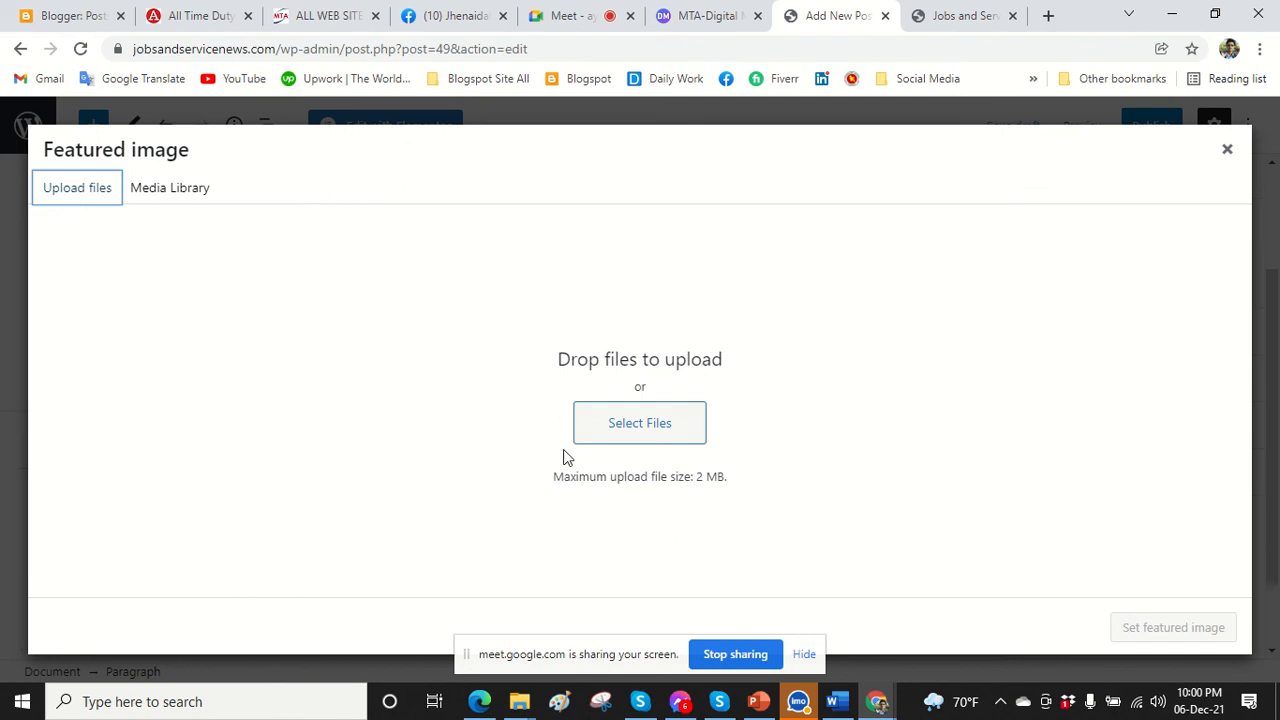
pyautogui.click(617, 432)
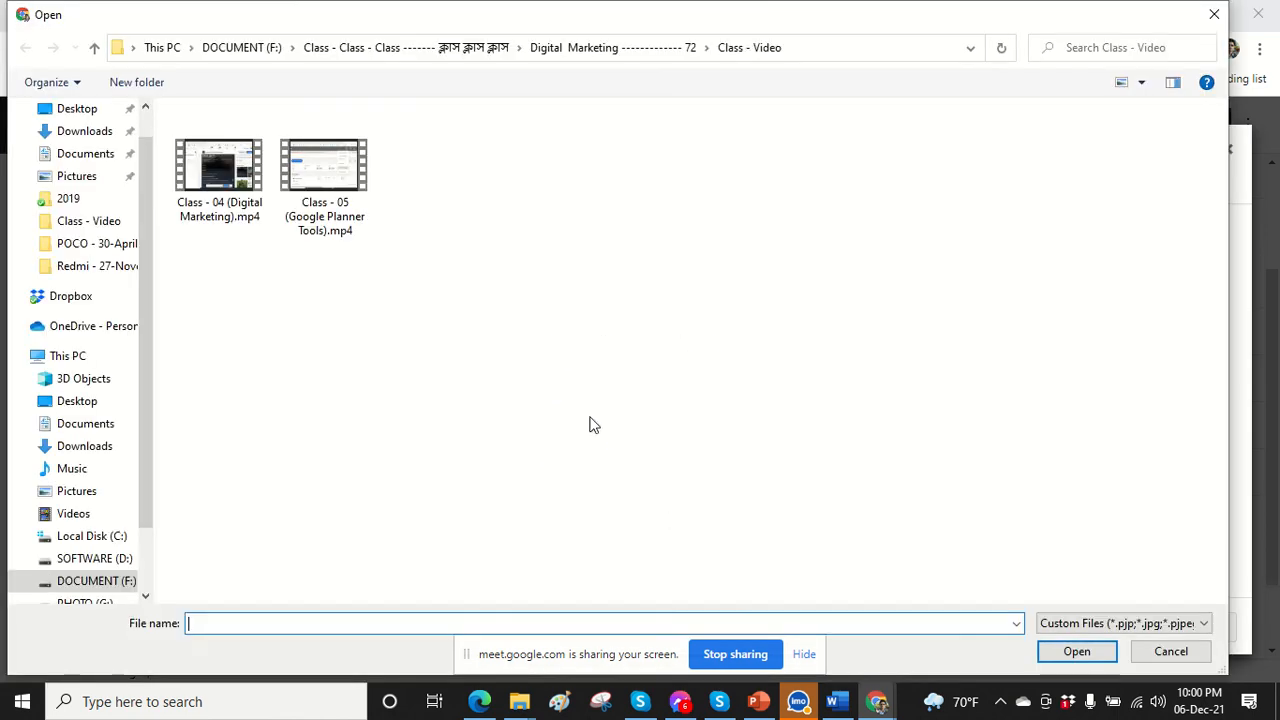
# Upload Untitled-1.jpg from the Dropbox Logo folder and set it as the post's featured image.
pyautogui.click(80, 108)
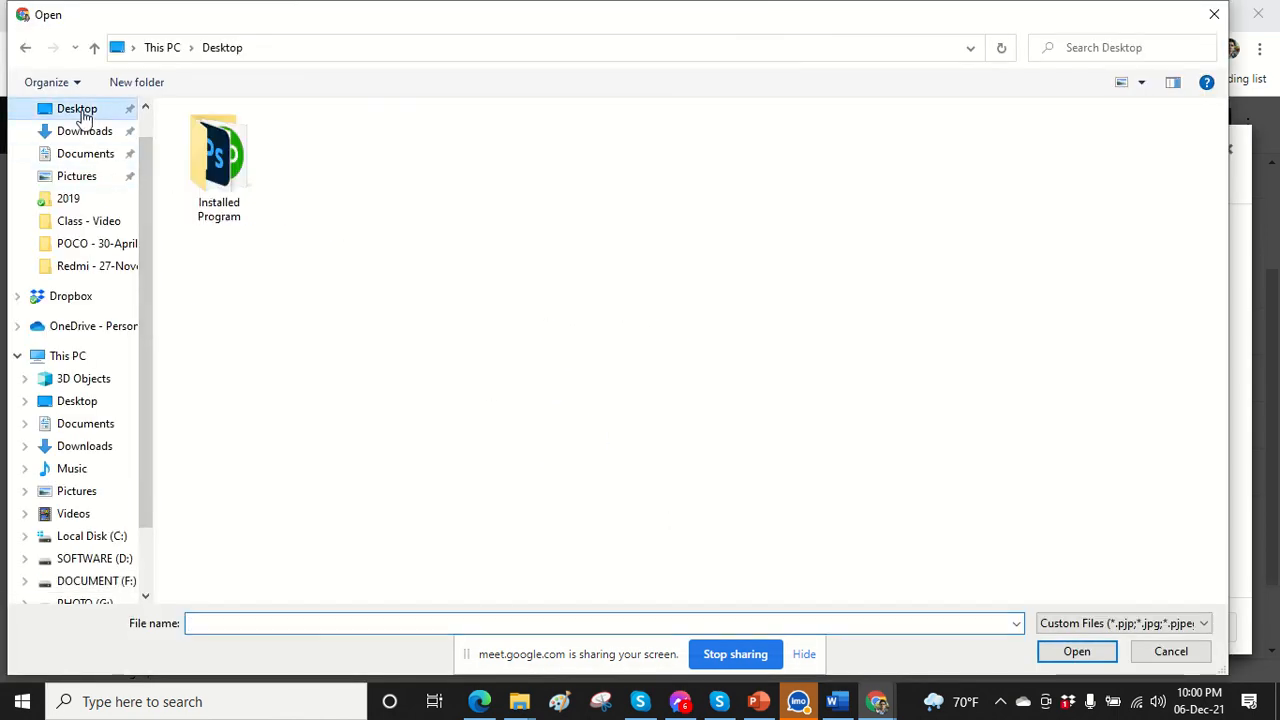
pyautogui.moveTo(145, 338); pyautogui.dragTo(146, 402)
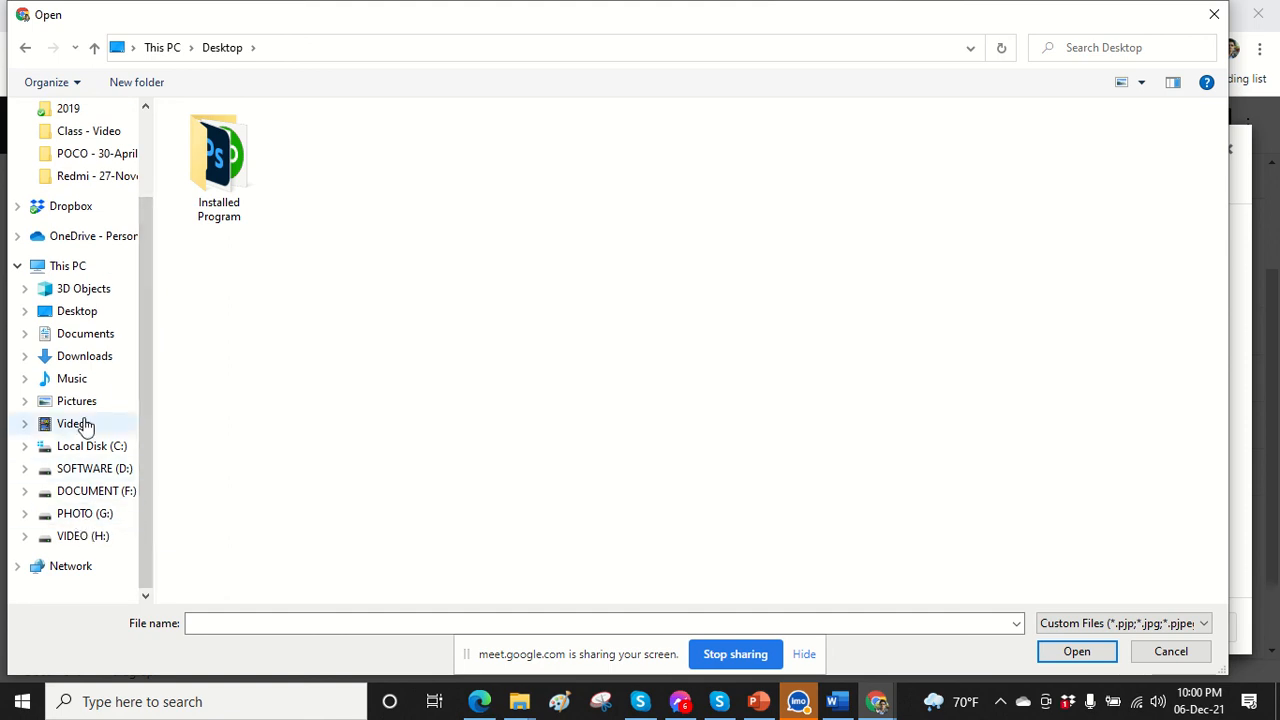
pyautogui.scroll(1, 98, 318)
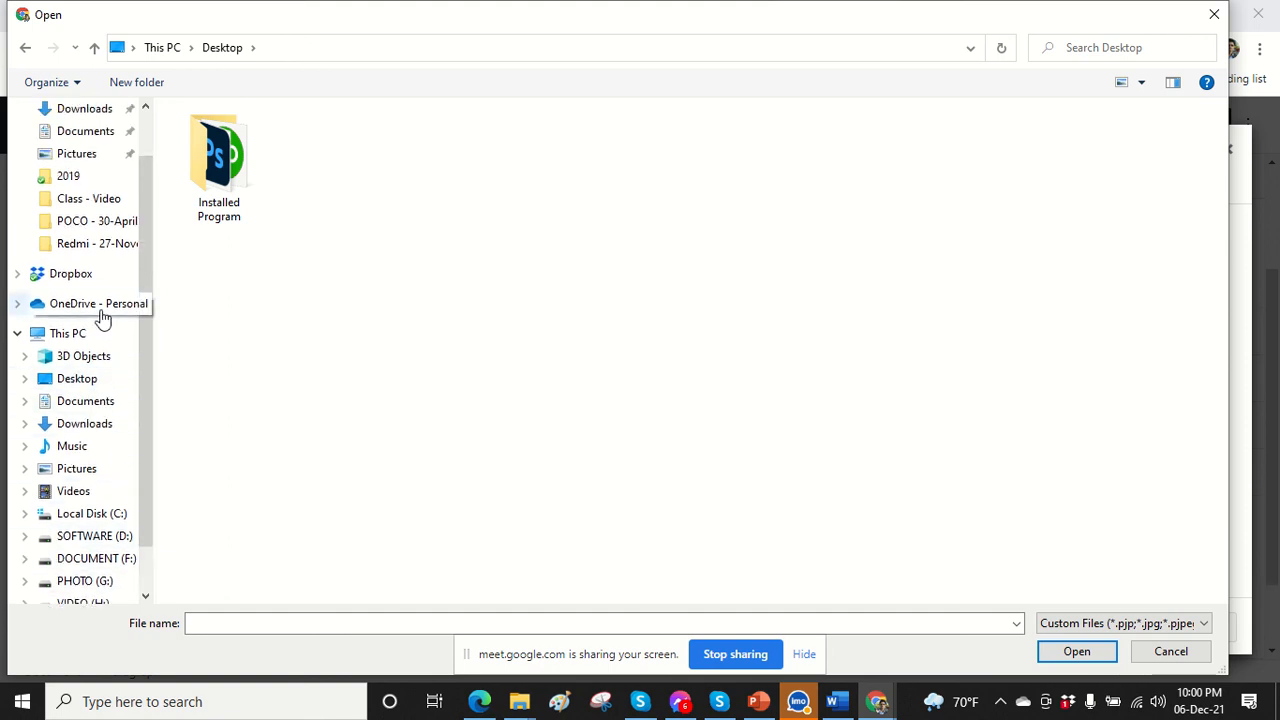
pyautogui.click(65, 275)
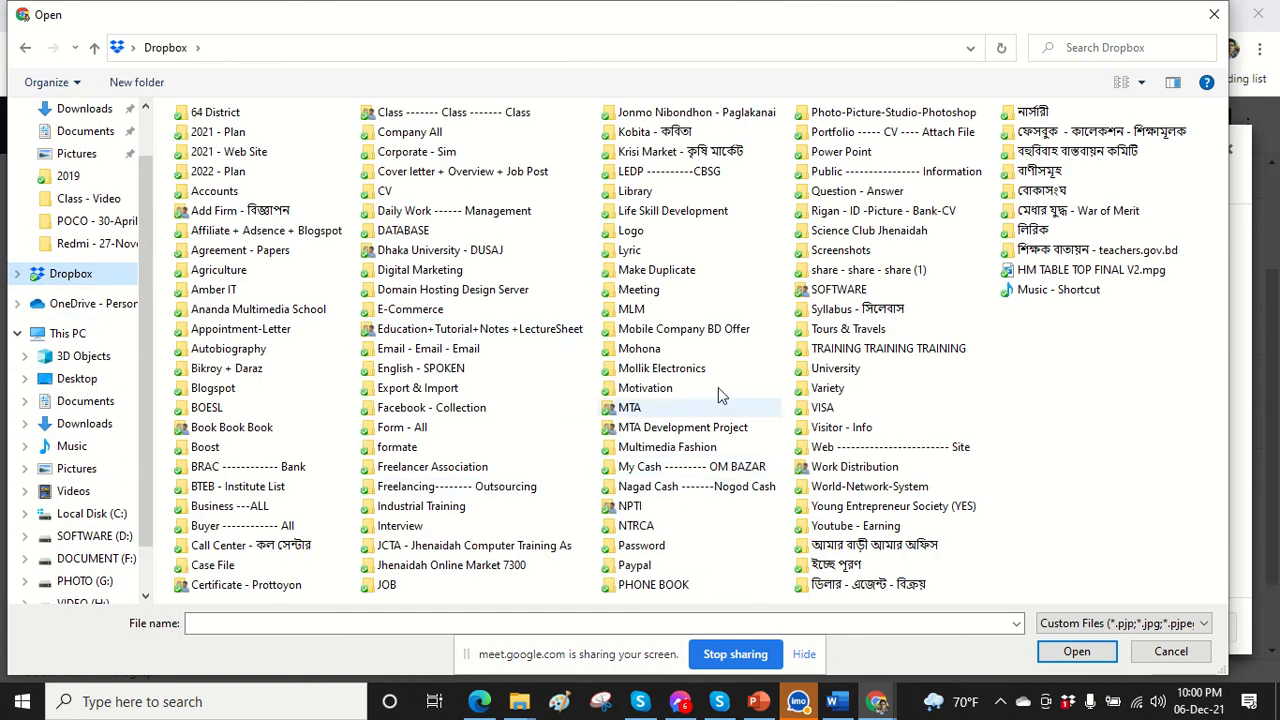
pyautogui.doubleClick(632, 237)
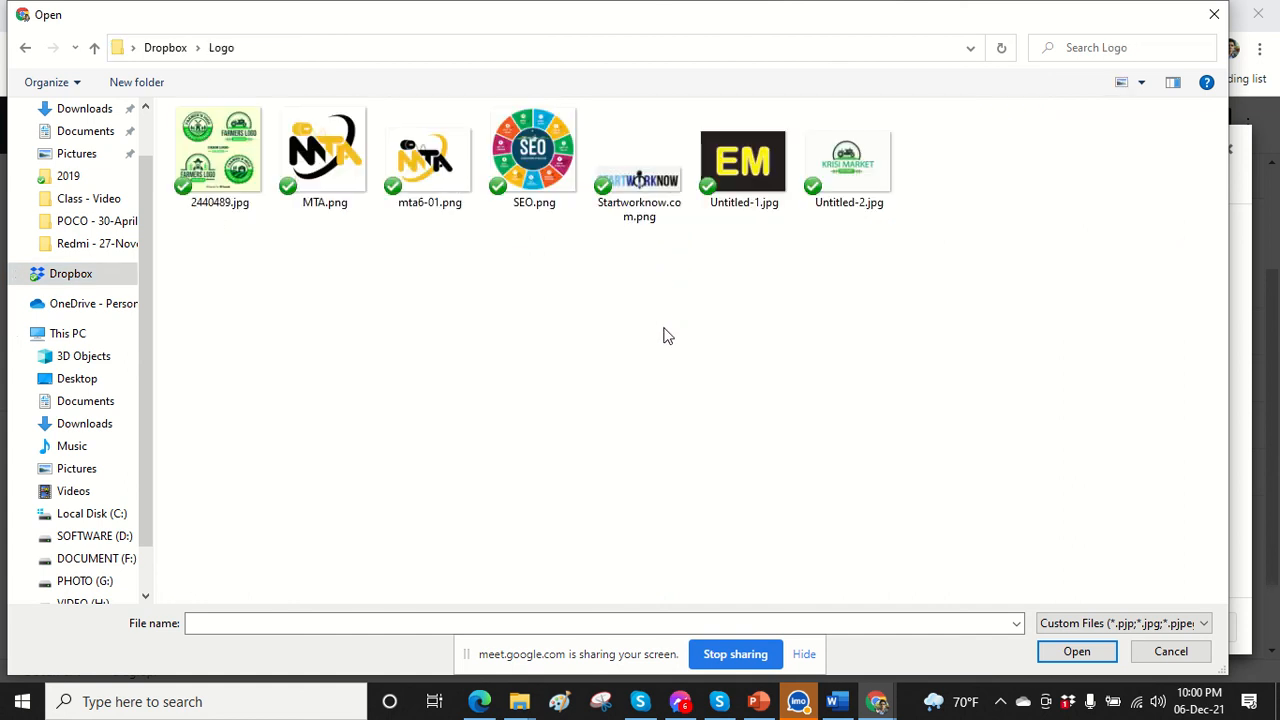
pyautogui.click(748, 163)
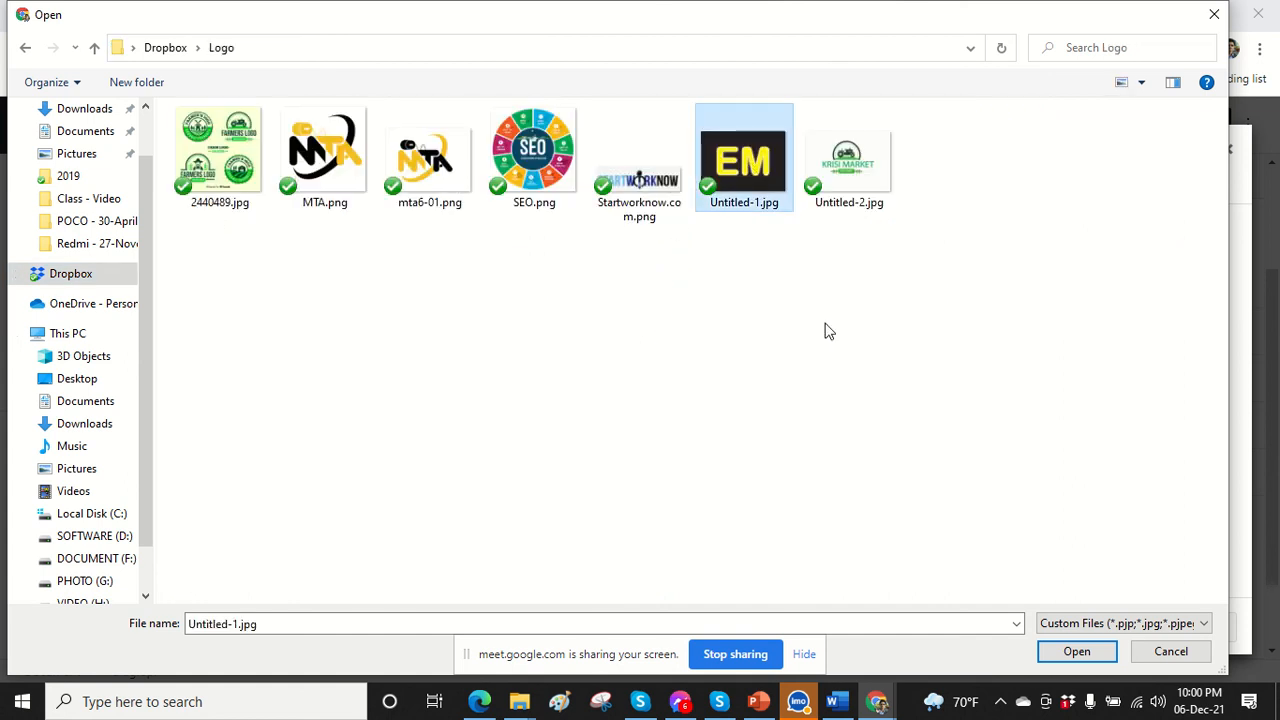
pyautogui.click(1075, 653)
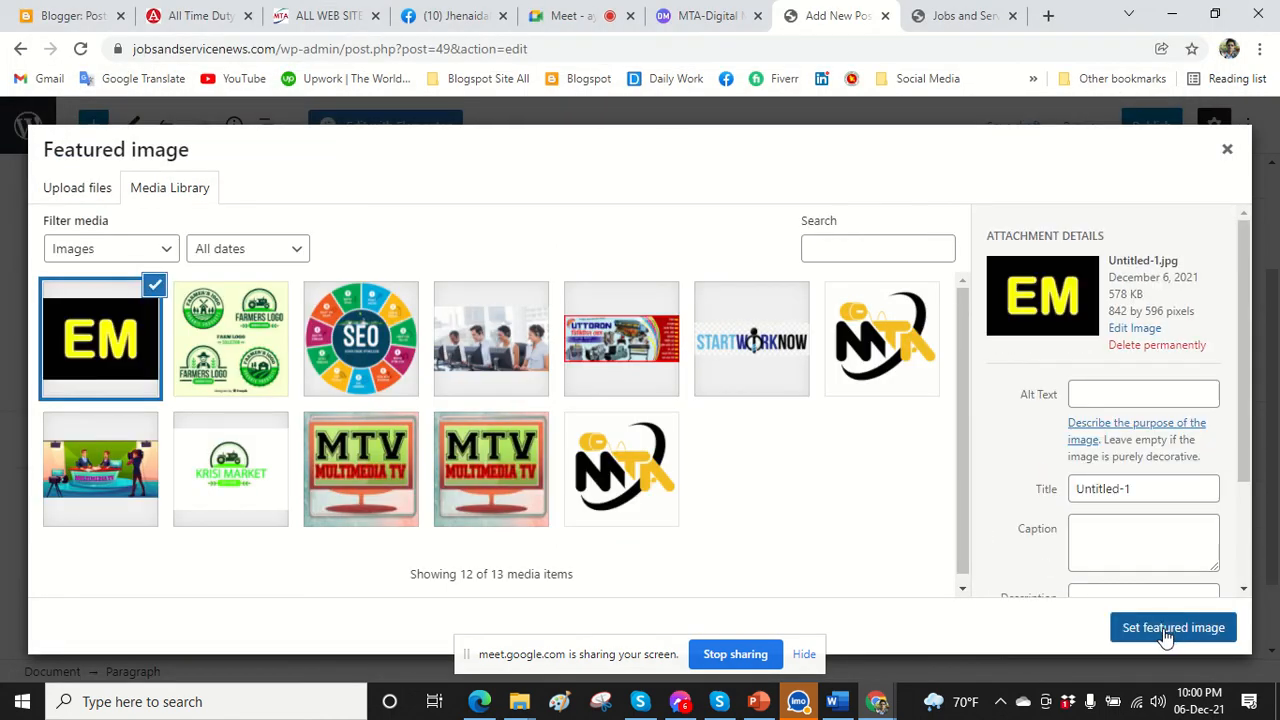
pyautogui.click(1166, 628)
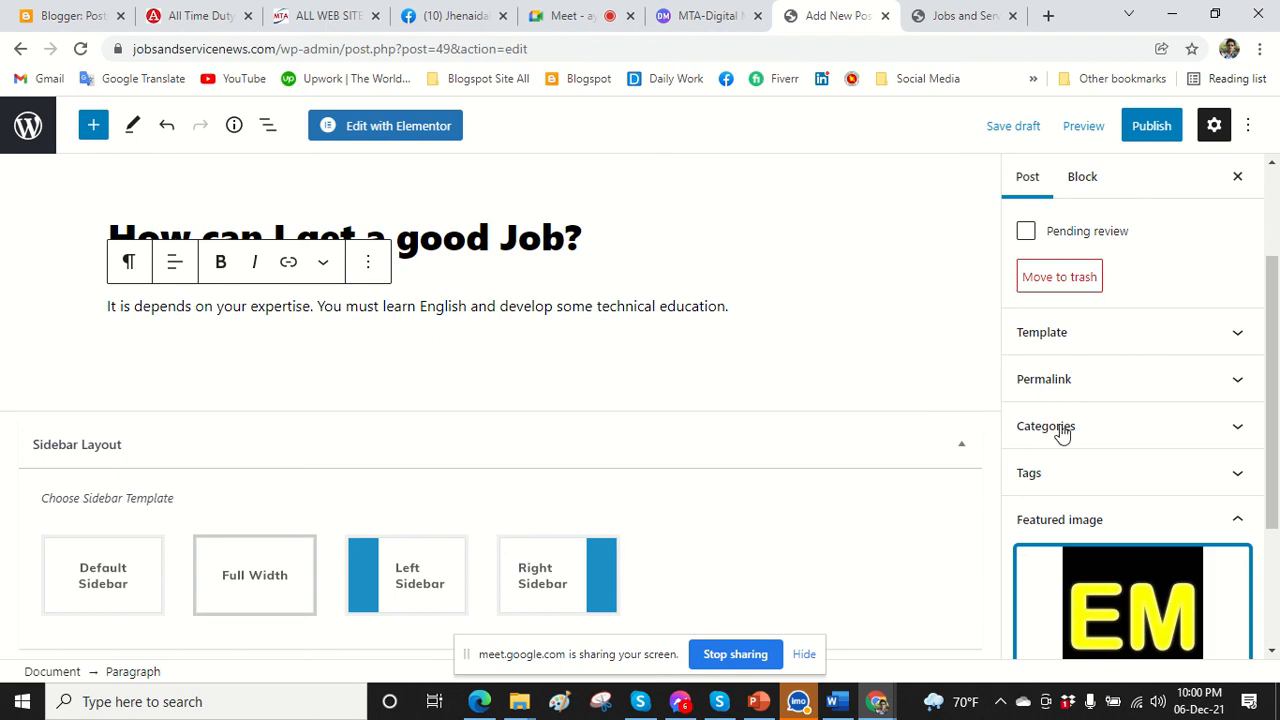
# Add a new category named "Online Job" to the post.
pyautogui.scroll(-2, 1084, 436)
pyautogui.scroll(2, 1072, 430)
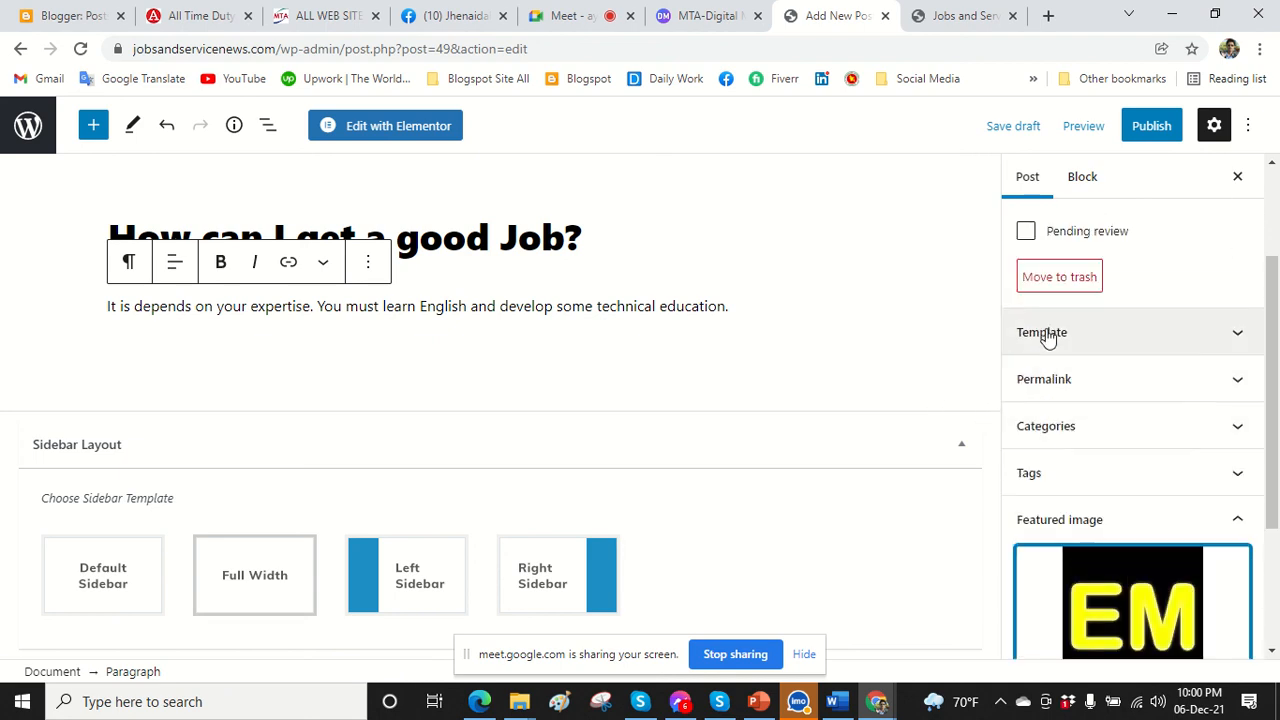
pyautogui.click(1070, 430)
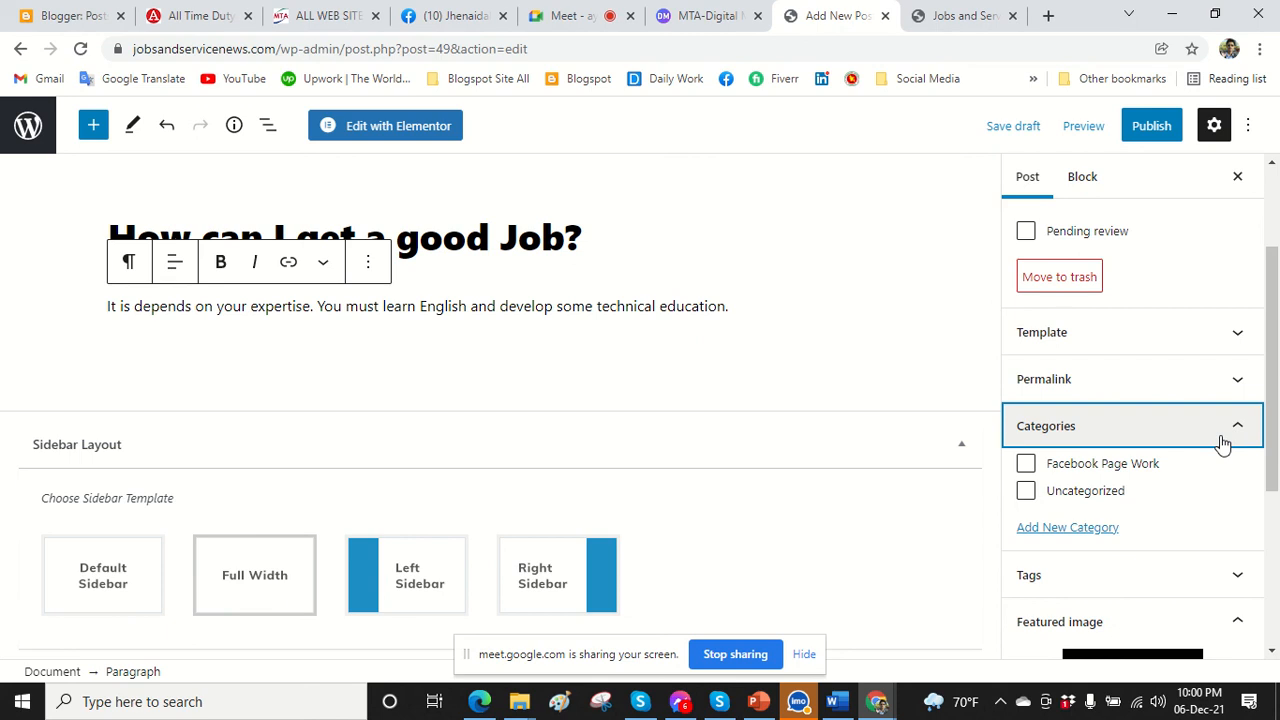
pyautogui.scroll(-1, 1220, 443)
pyautogui.scroll(1, 1223, 437)
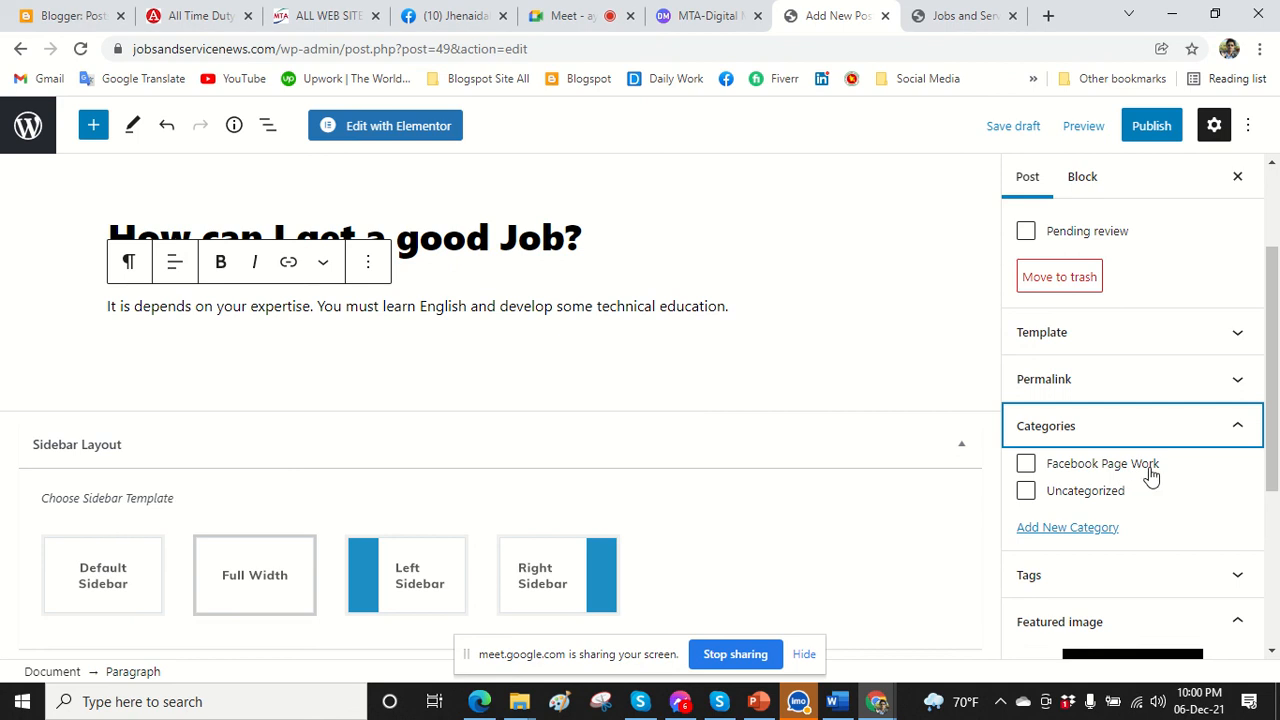
pyautogui.click(1078, 530)
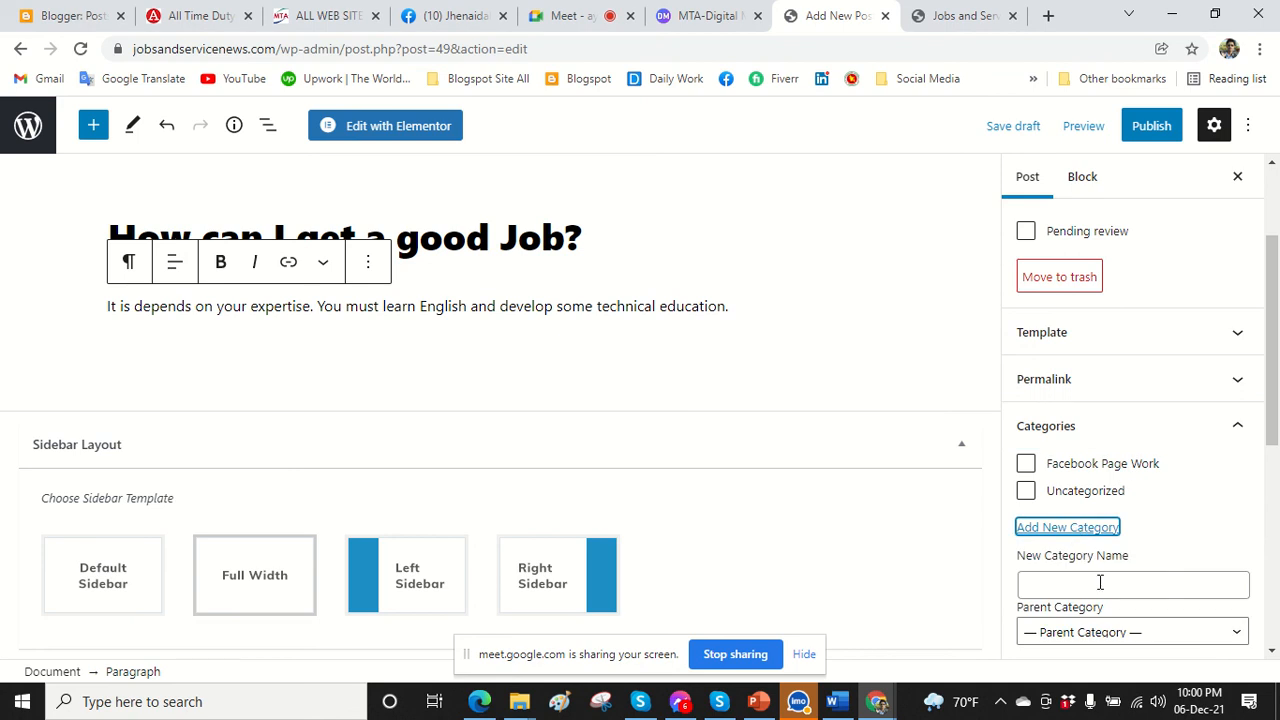
pyautogui.click(1100, 582)
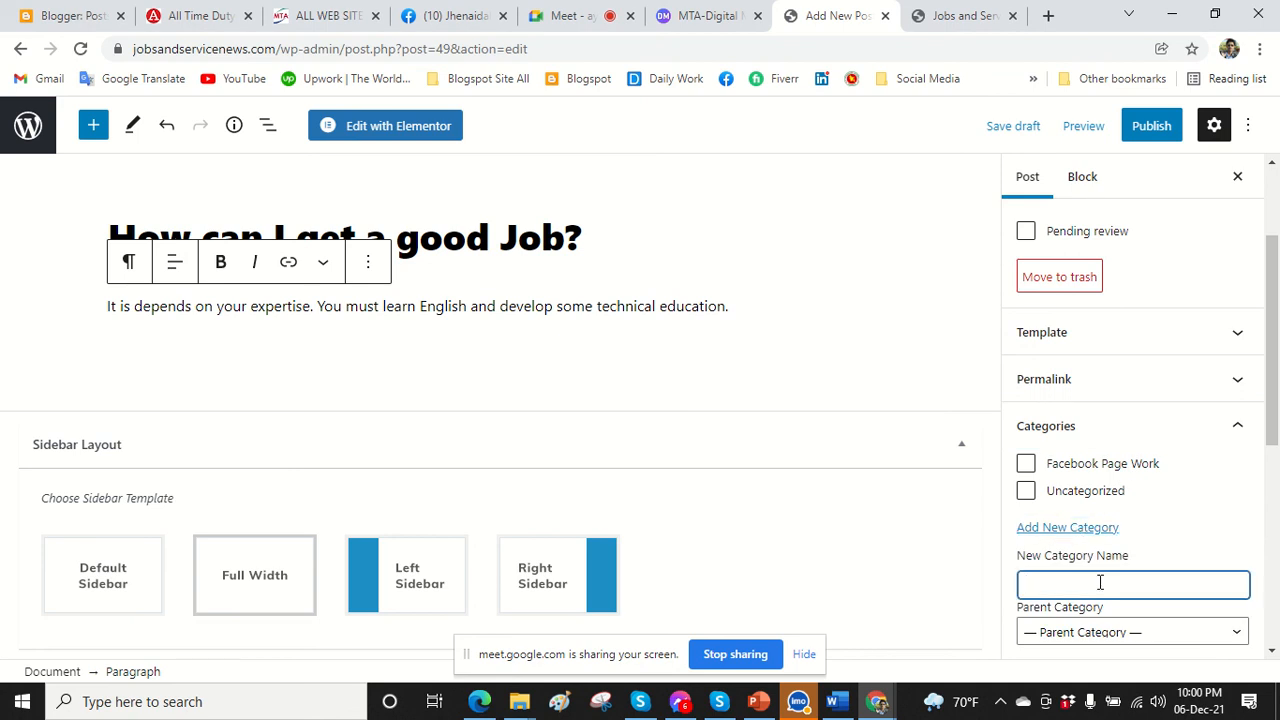
pyautogui.write('Online Job')
pyautogui.press('Return')
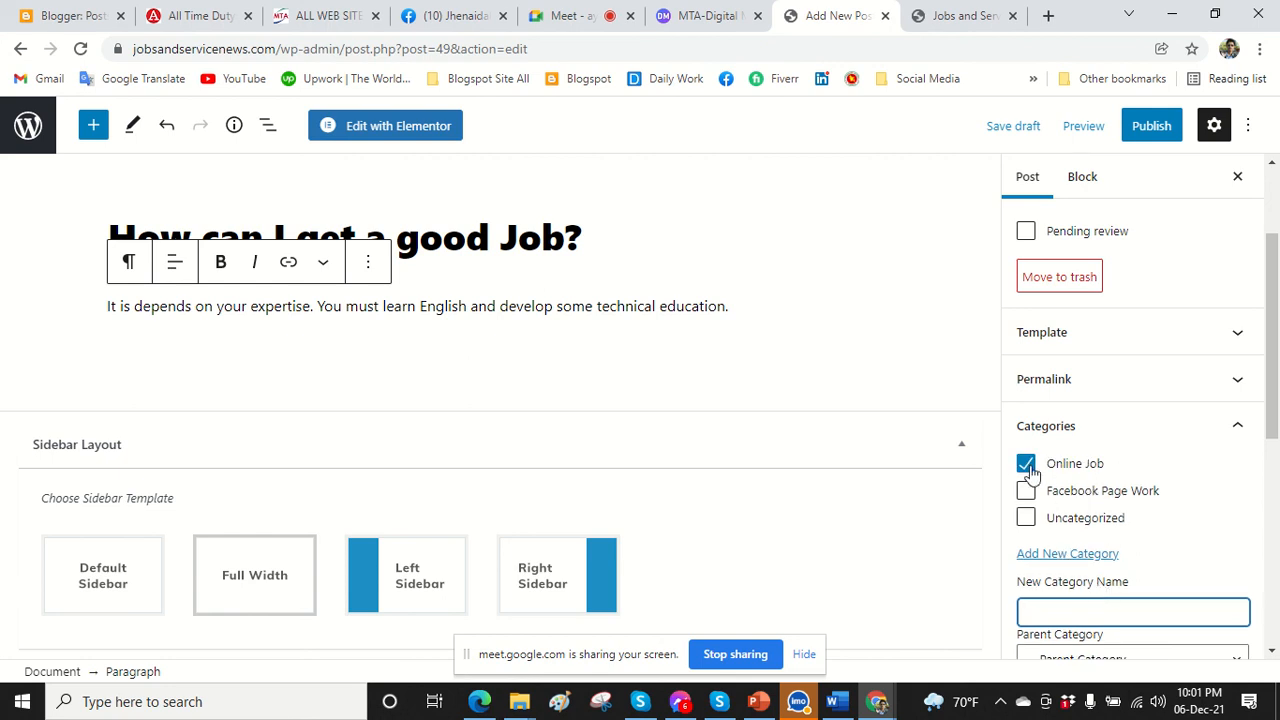
# Review the post settings, publish the post publicly, and switch to the Jobs and Service News home page.
pyautogui.scroll(-4, 1120, 456)
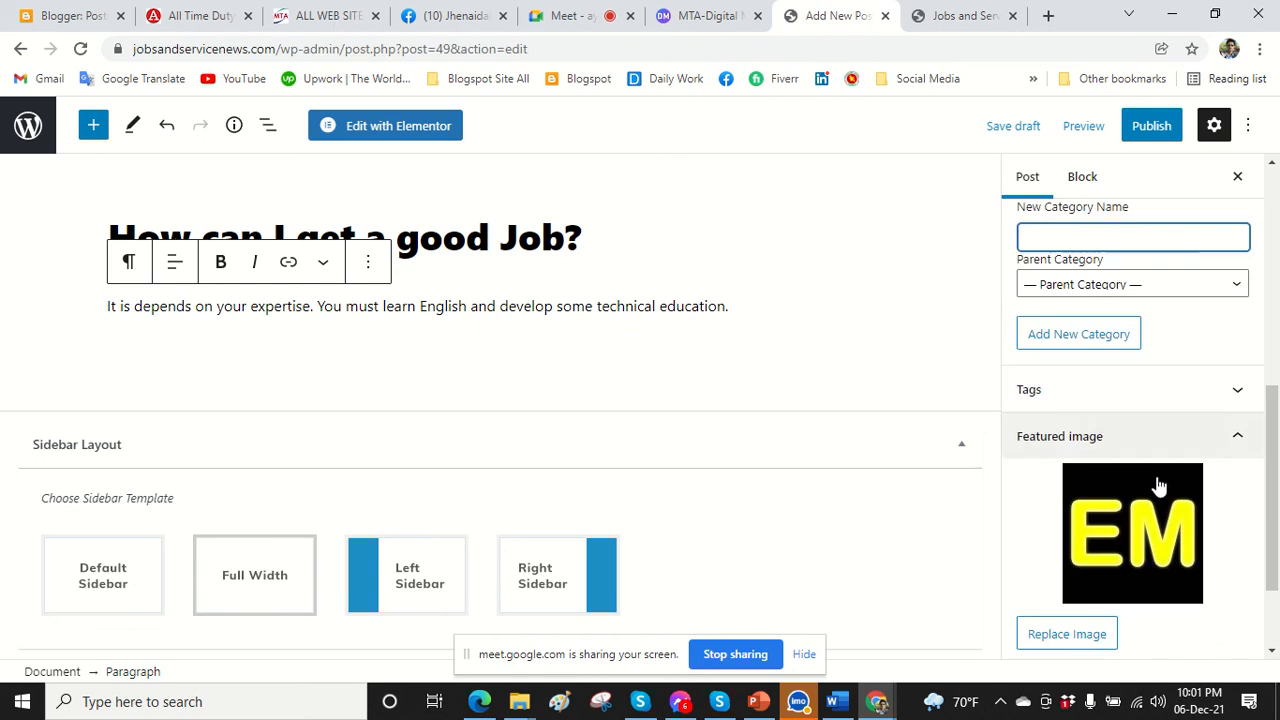
pyautogui.scroll(-2, 1188, 490)
pyautogui.scroll(4, 1190, 492)
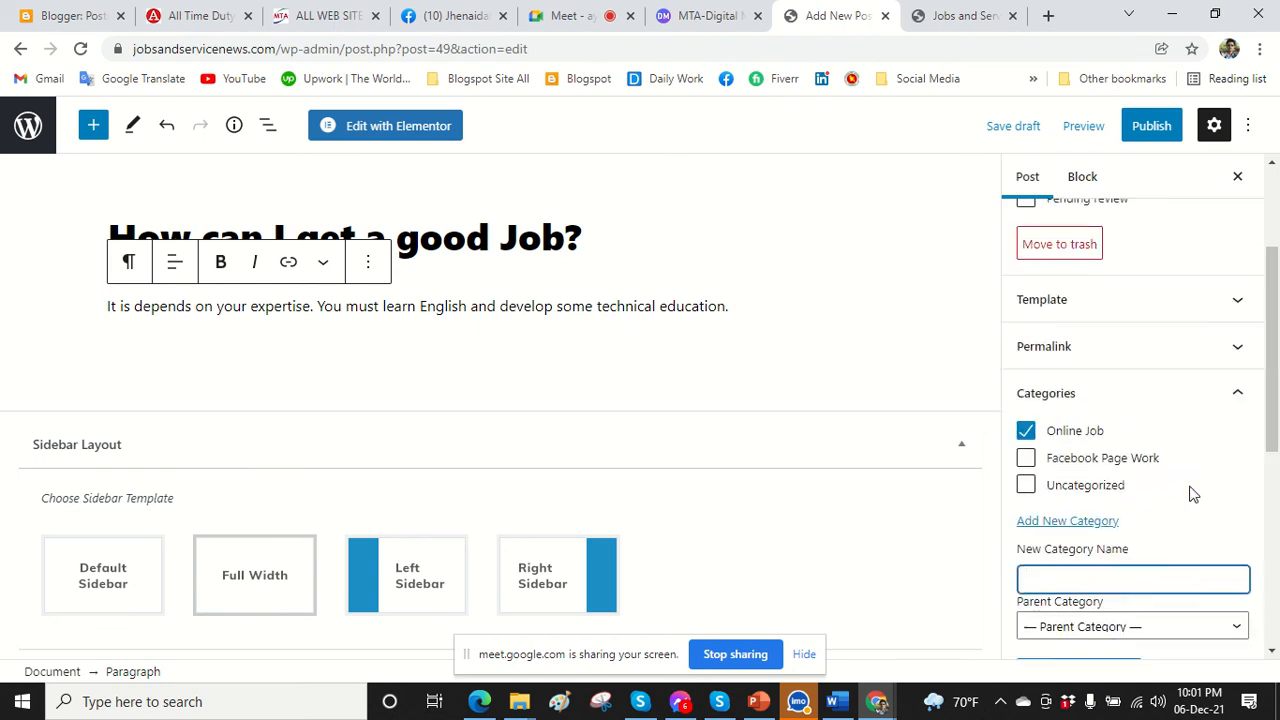
pyautogui.scroll(2, 1190, 492)
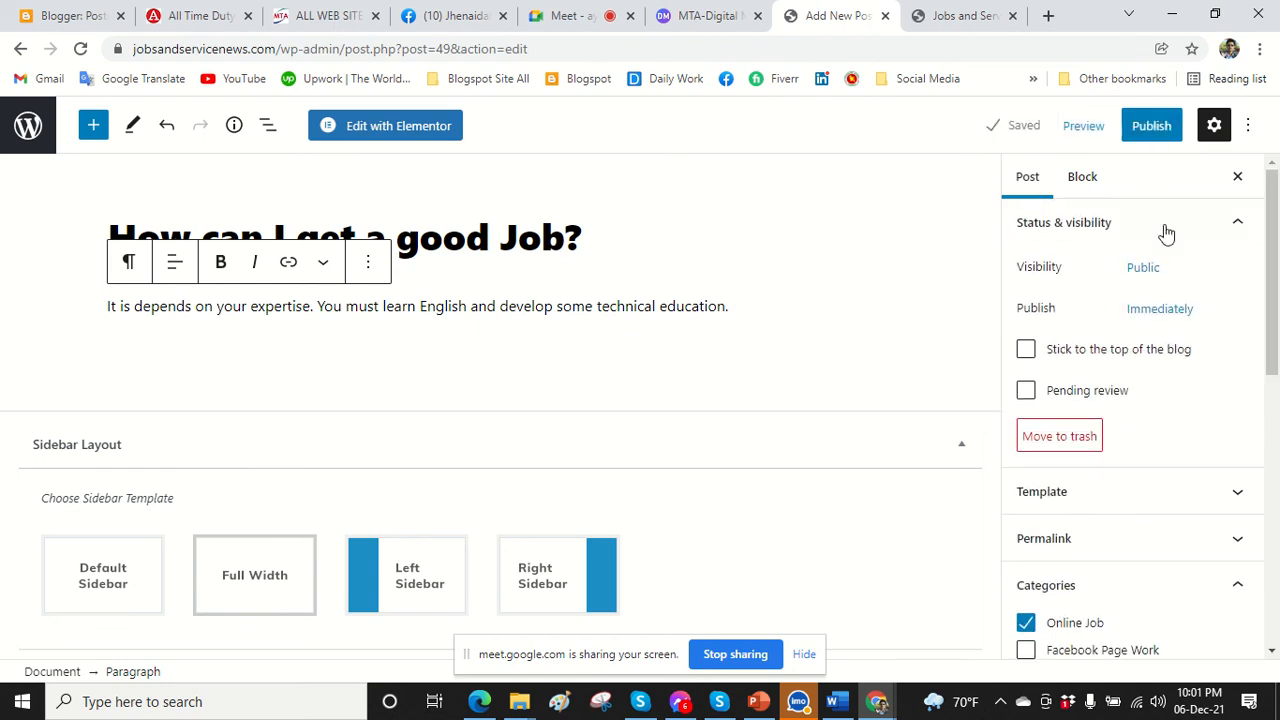
pyautogui.click(1149, 124)
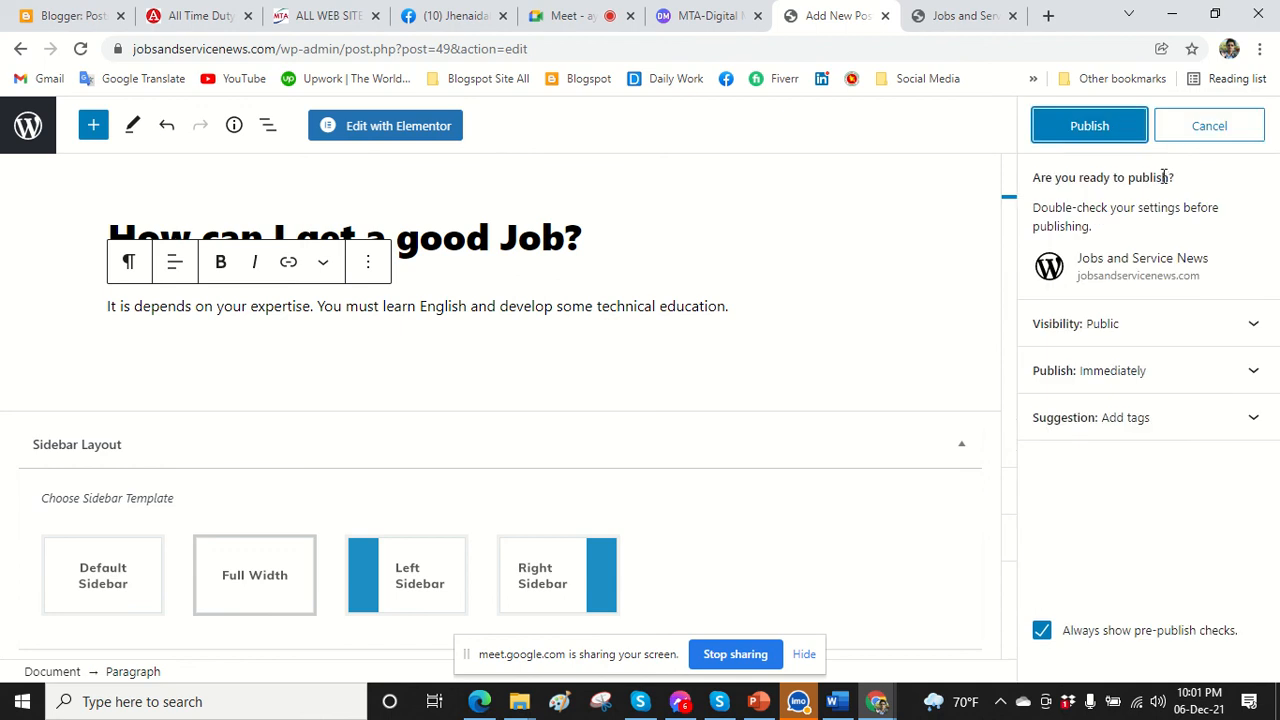
pyautogui.click(1090, 127)
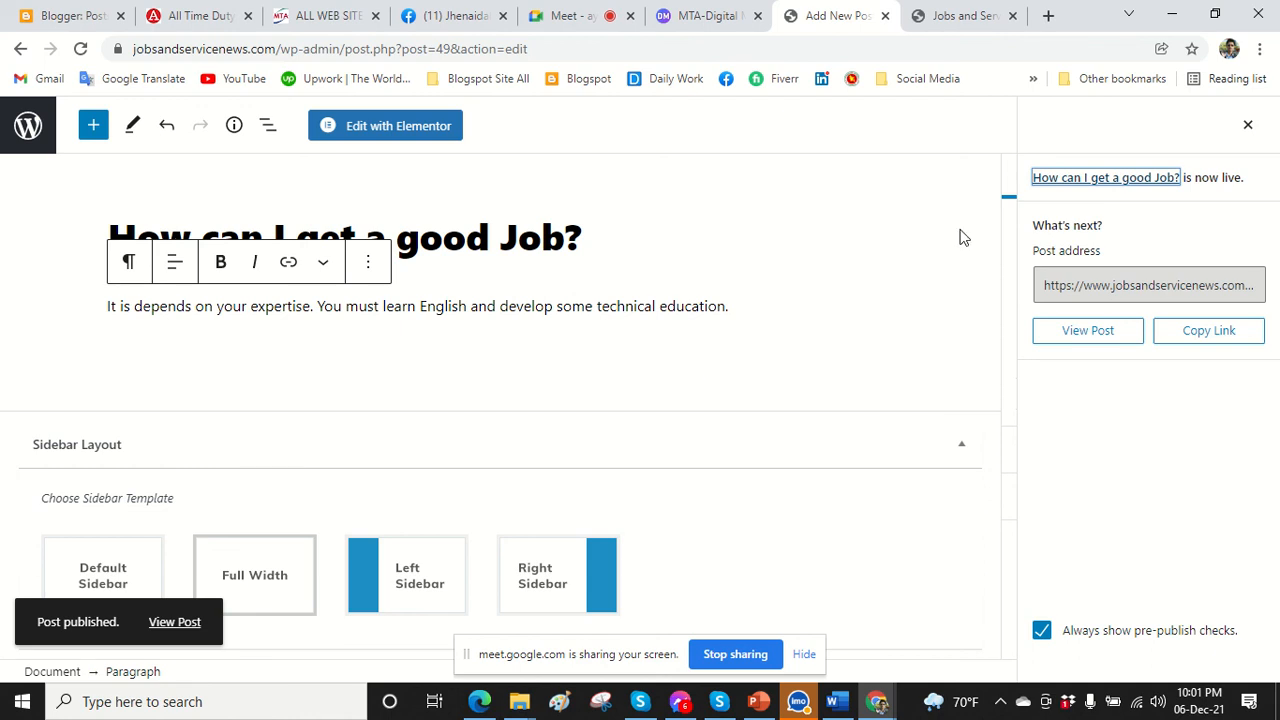
pyautogui.click(966, 14)
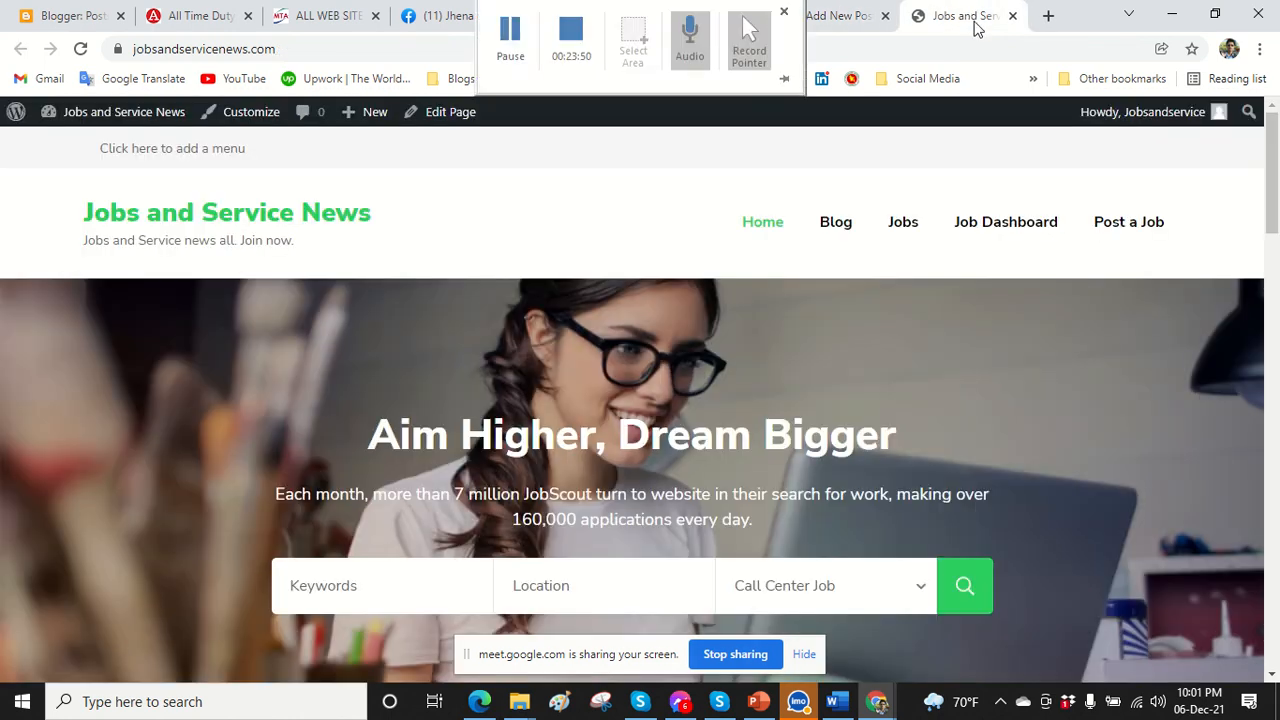
# Reload the Jobs and Service News home page, open its Blog page and look over the listed posts.
pyautogui.click(80, 48)
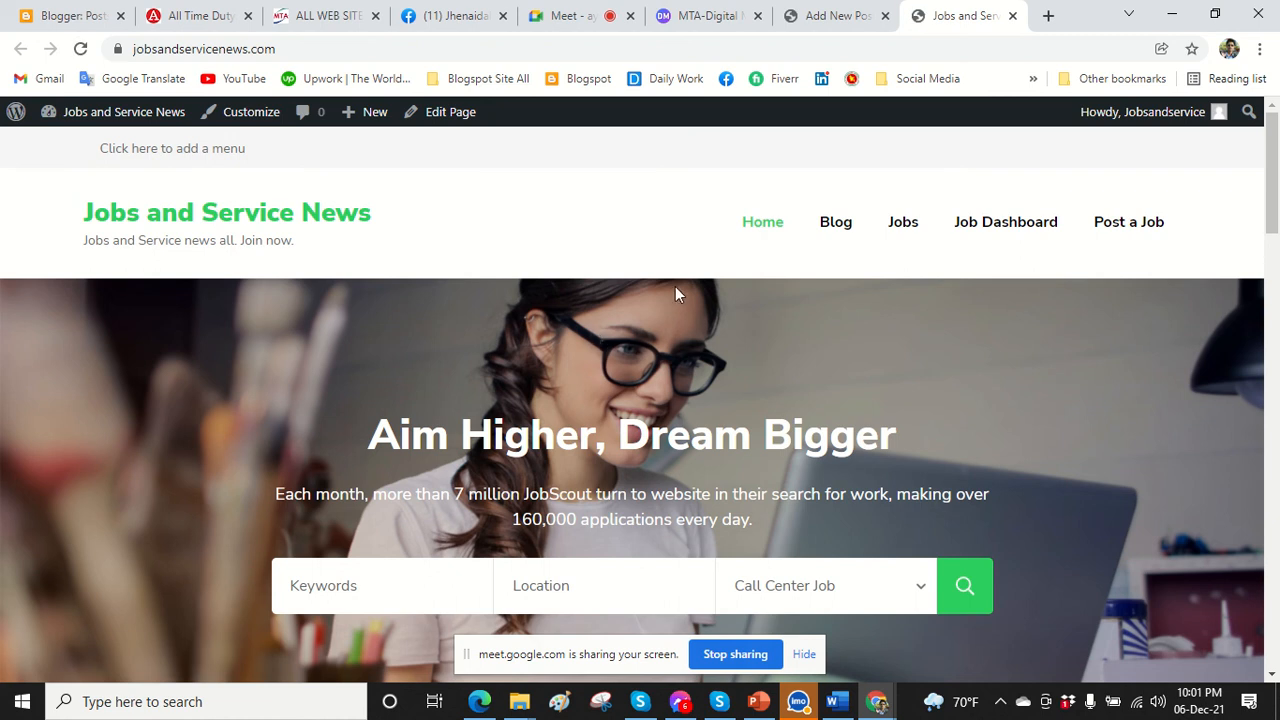
pyautogui.click(836, 226)
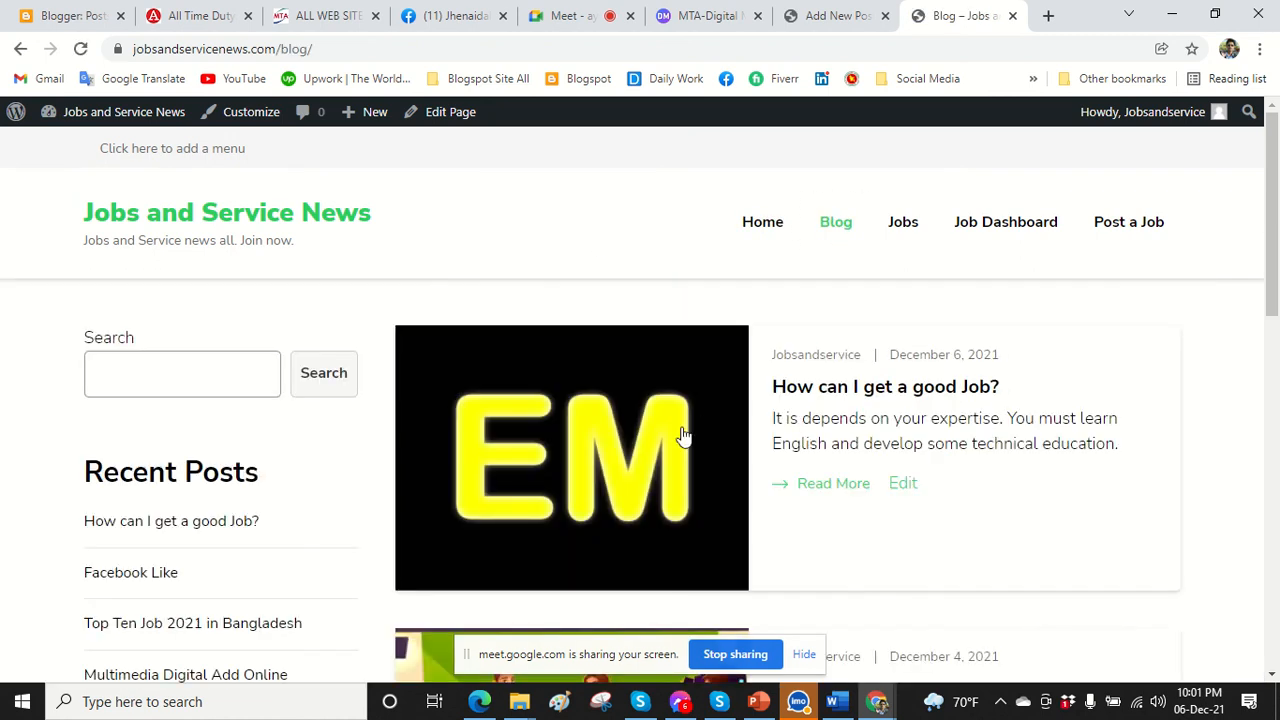
pyautogui.scroll(-3, 754, 451)
pyautogui.scroll(2, 754, 455)
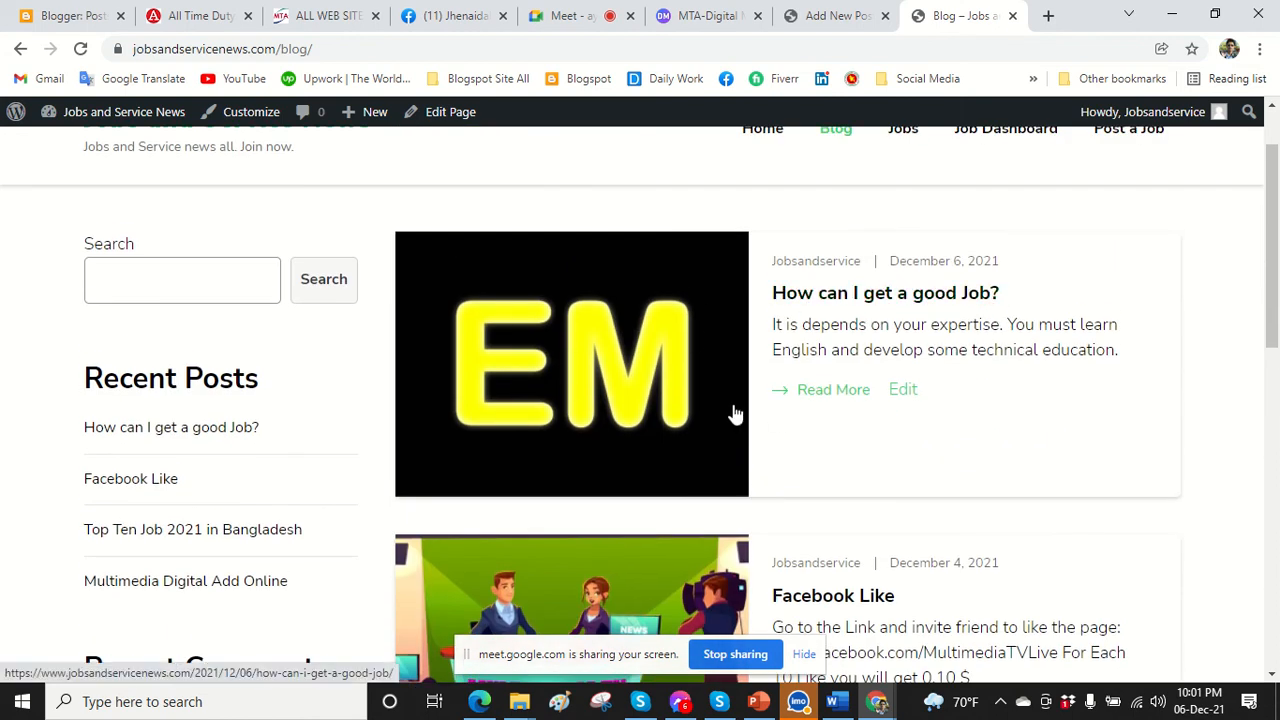
pyautogui.scroll(-8, 734, 414)
pyautogui.scroll(10, 735, 415)
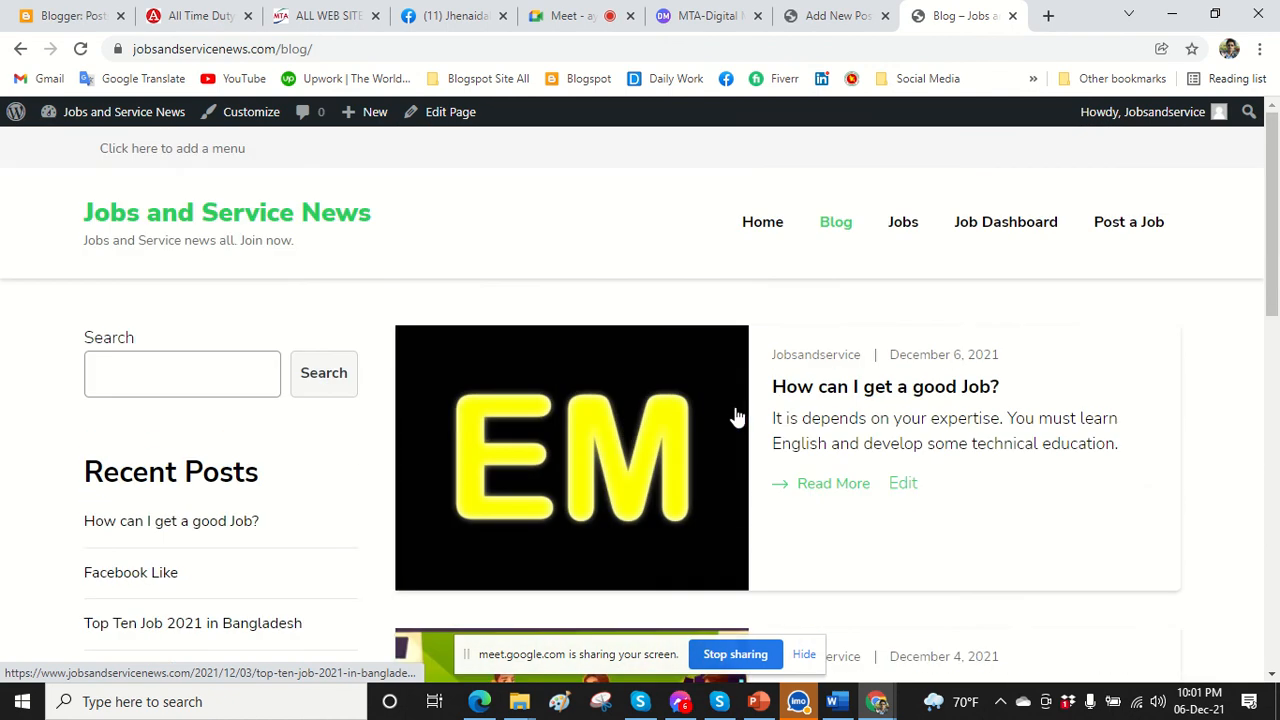
pyautogui.scroll(-3, 735, 414)
pyautogui.scroll(1, 743, 380)
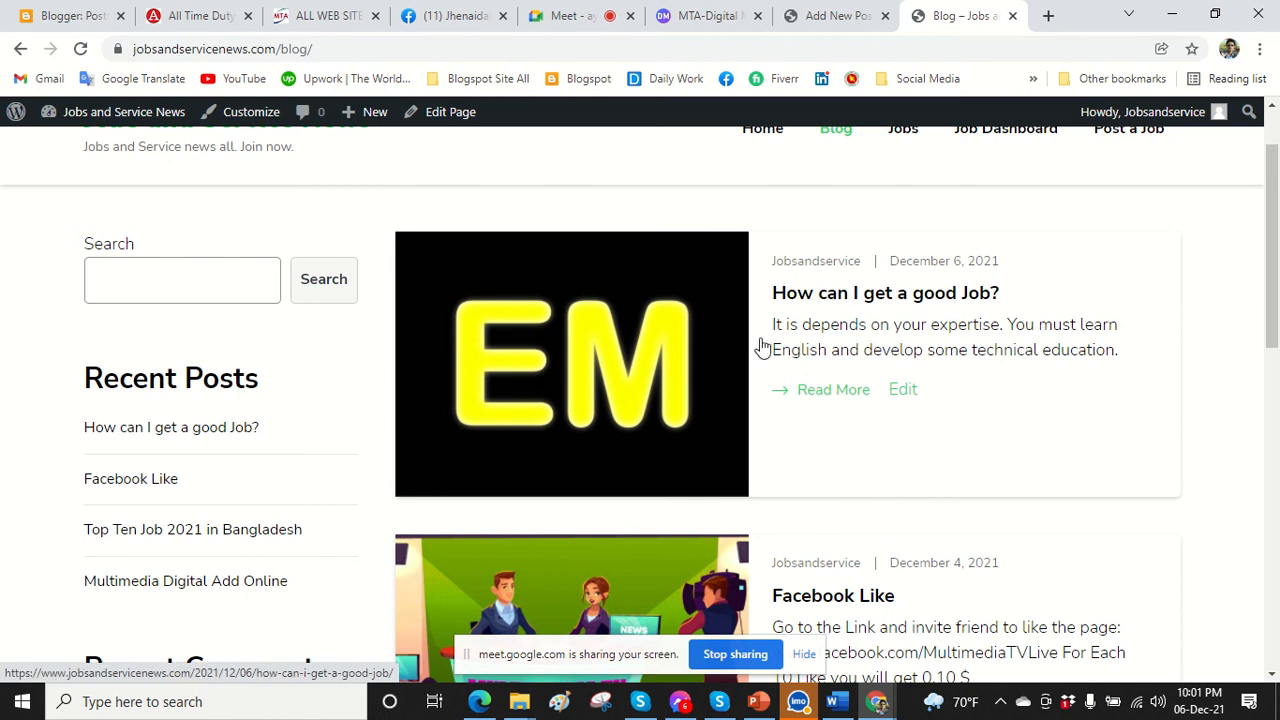
# Open the post "How can I get a good Job?" and examine its category, featured image, body text and comment area.
pyautogui.click(833, 298)
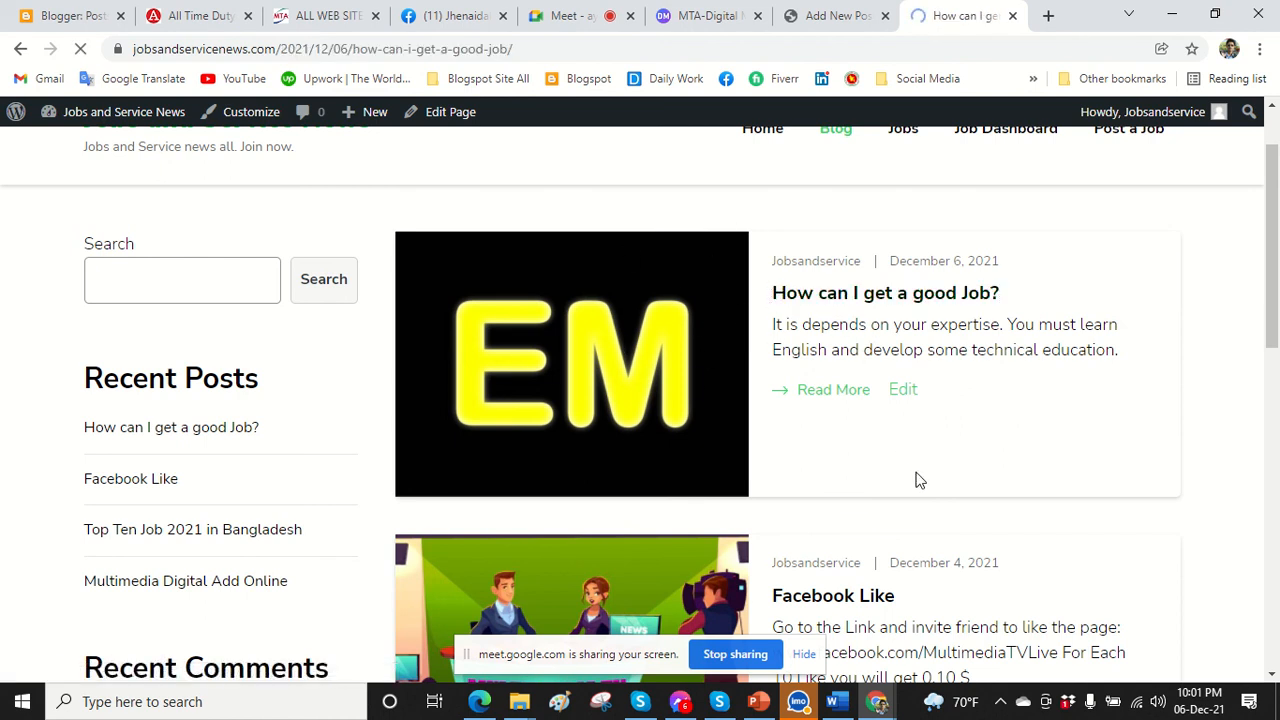
pyautogui.scroll(-8, 925, 460)
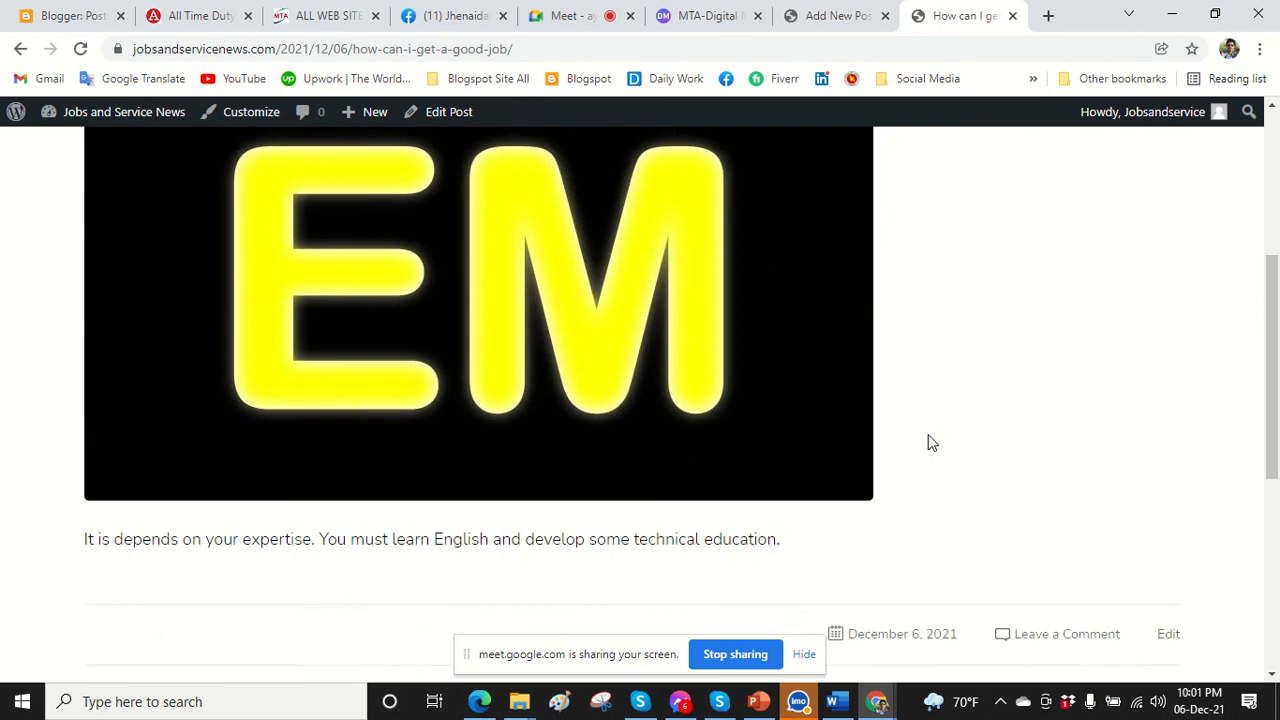
pyautogui.scroll(-1, 928, 442)
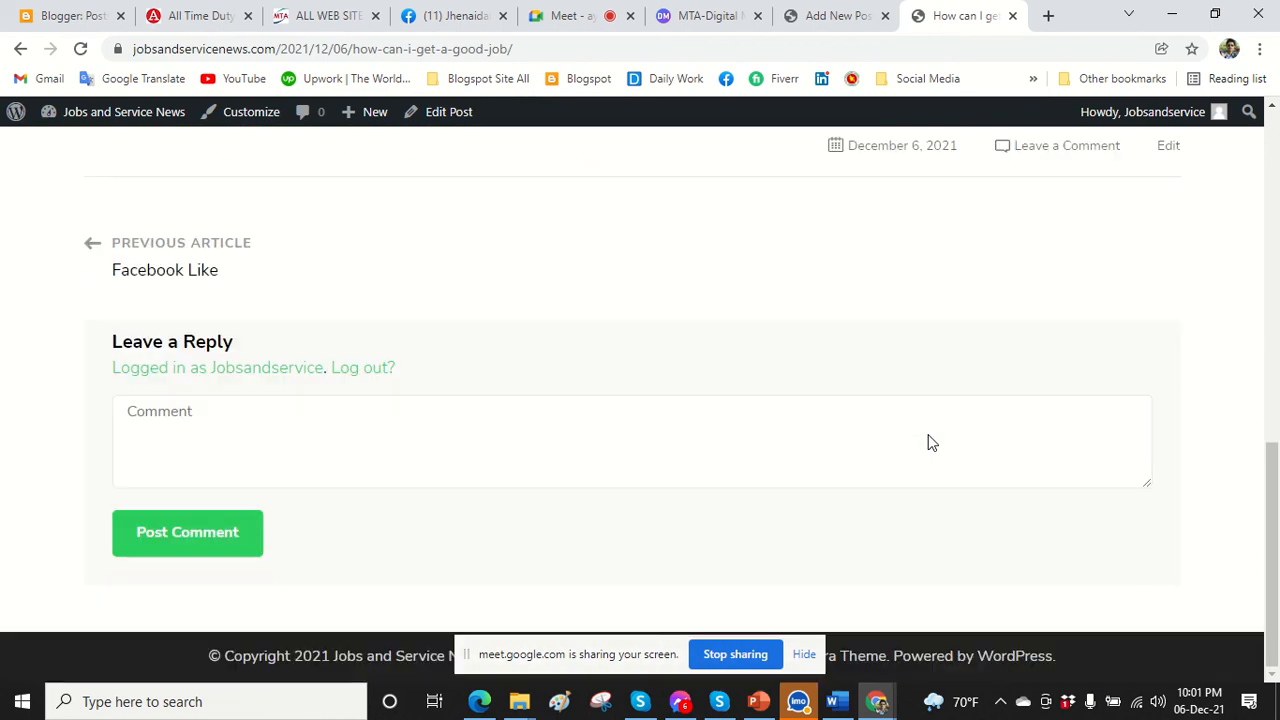
pyautogui.scroll(10, 928, 442)
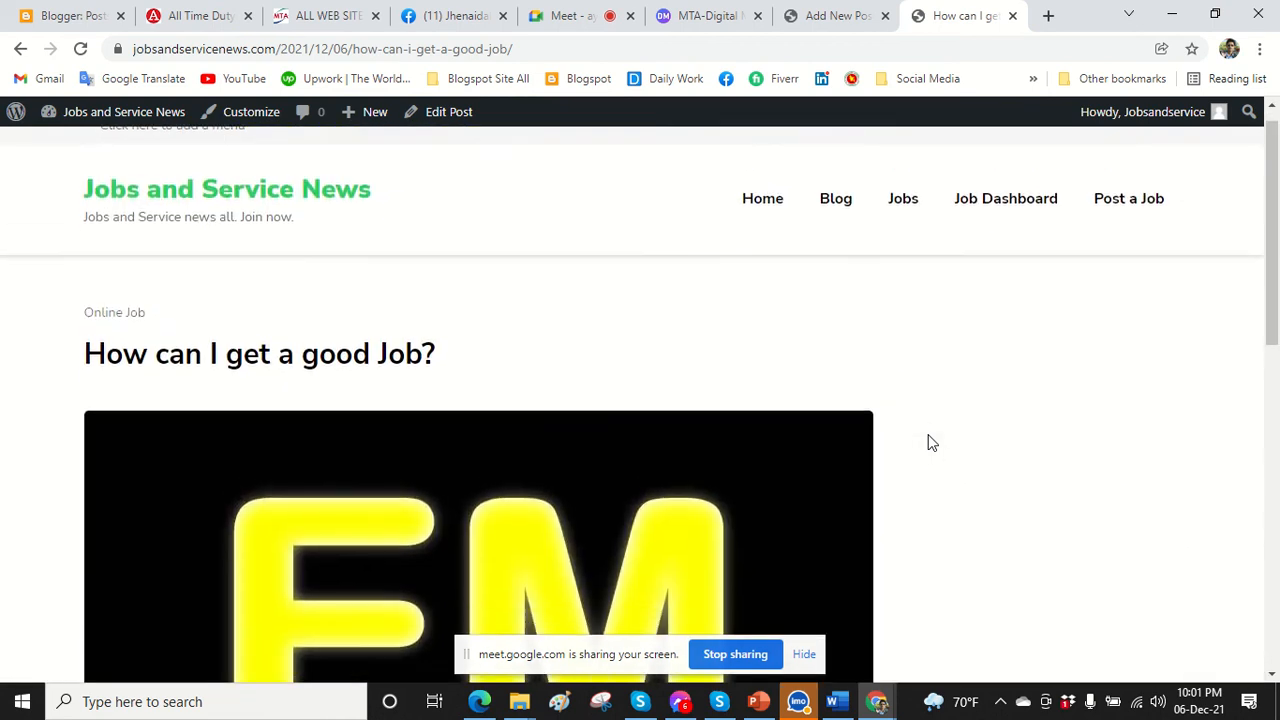
pyautogui.scroll(-10, 928, 442)
pyautogui.scroll(2, 360, 463)
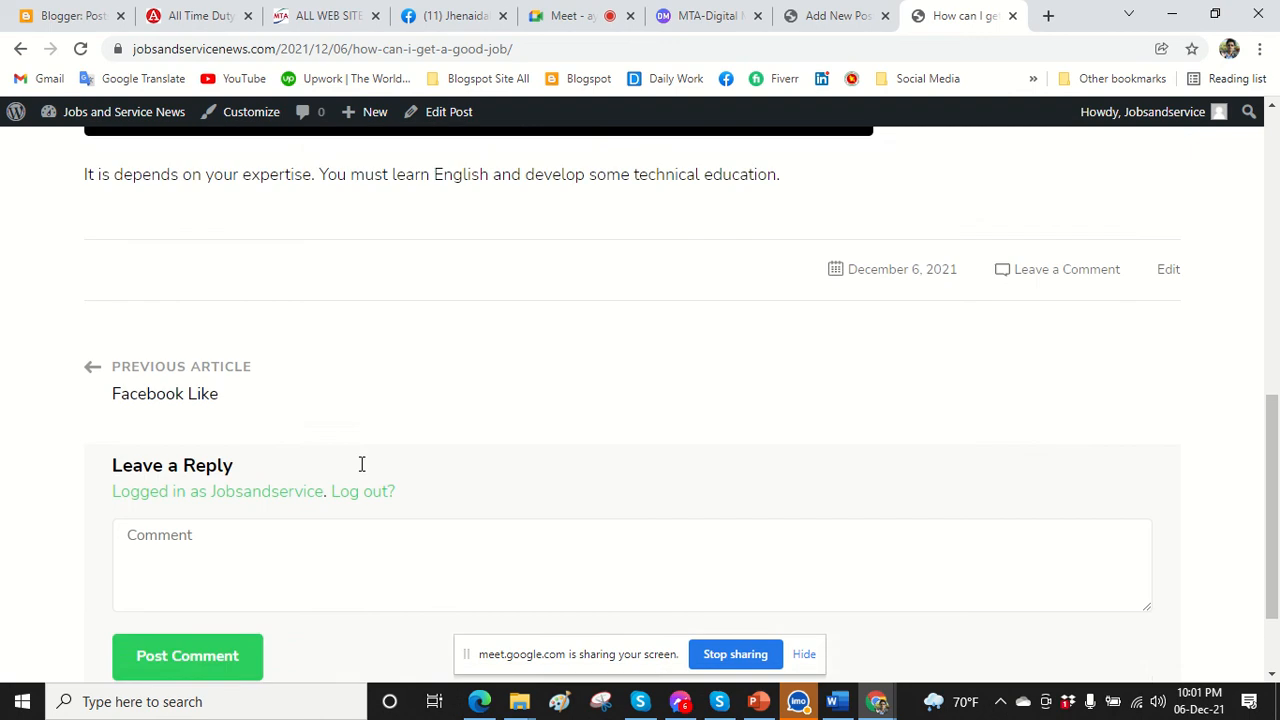
pyautogui.scroll(3, 588, 463)
pyautogui.scroll(2, 588, 463)
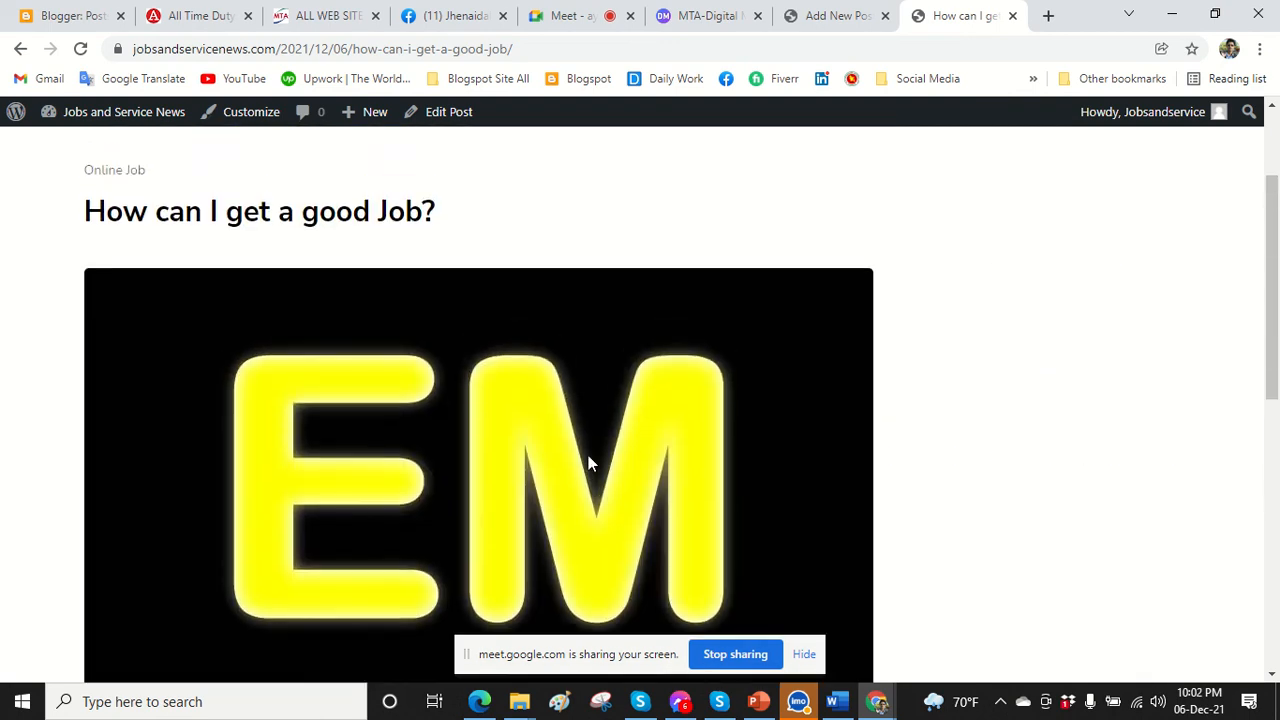
pyautogui.scroll(-7, 588, 463)
pyautogui.scroll(3, 445, 382)
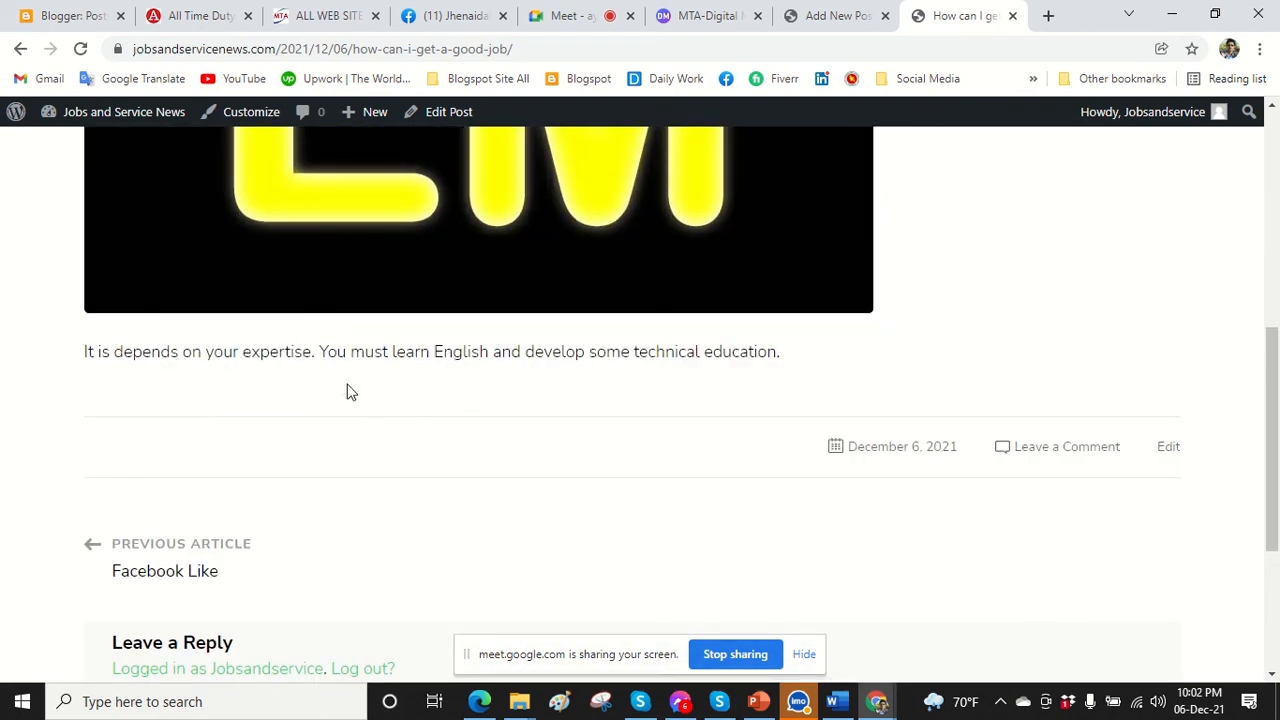
pyautogui.scroll(5, 417, 428)
pyautogui.scroll(-4, 417, 428)
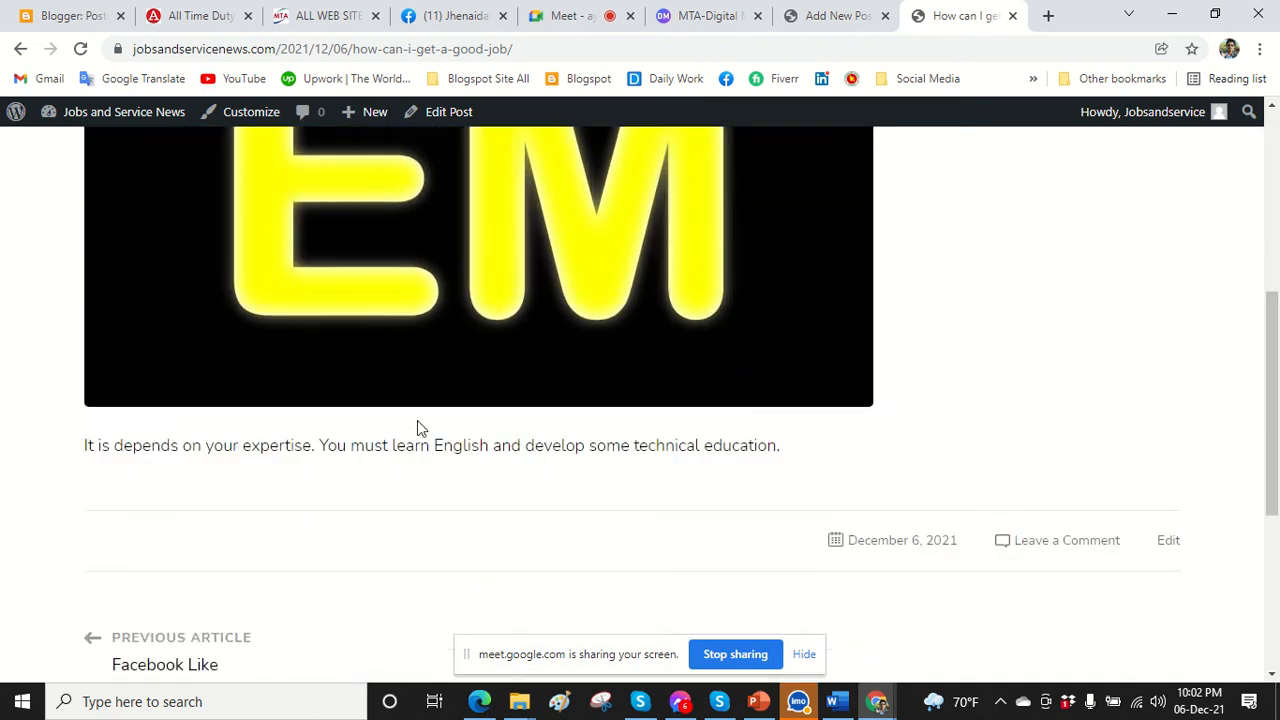
pyautogui.scroll(5, 417, 428)
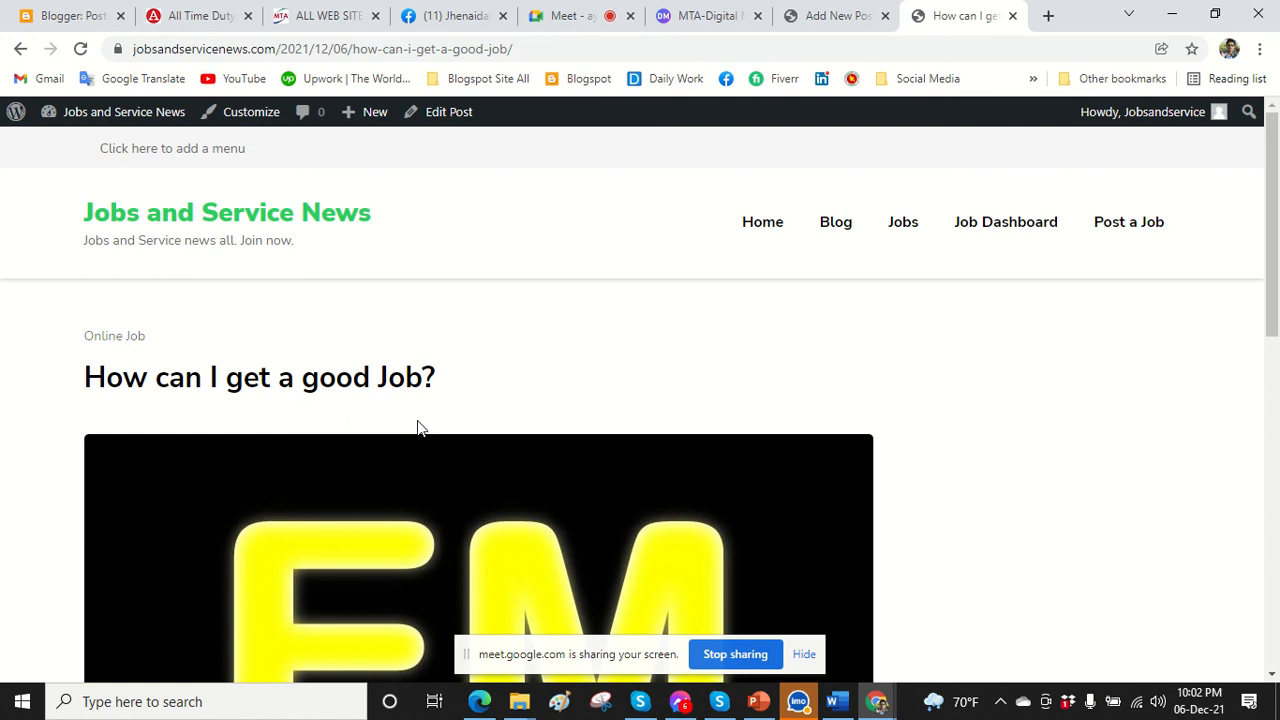
# Switch to the Class - 06 presentation in PowerPoint and show slide 2, "2 Learning Things in the Class", with the cursor in its first bullet.
pyautogui.moveTo(743, 8)
pyautogui.click(758, 701)
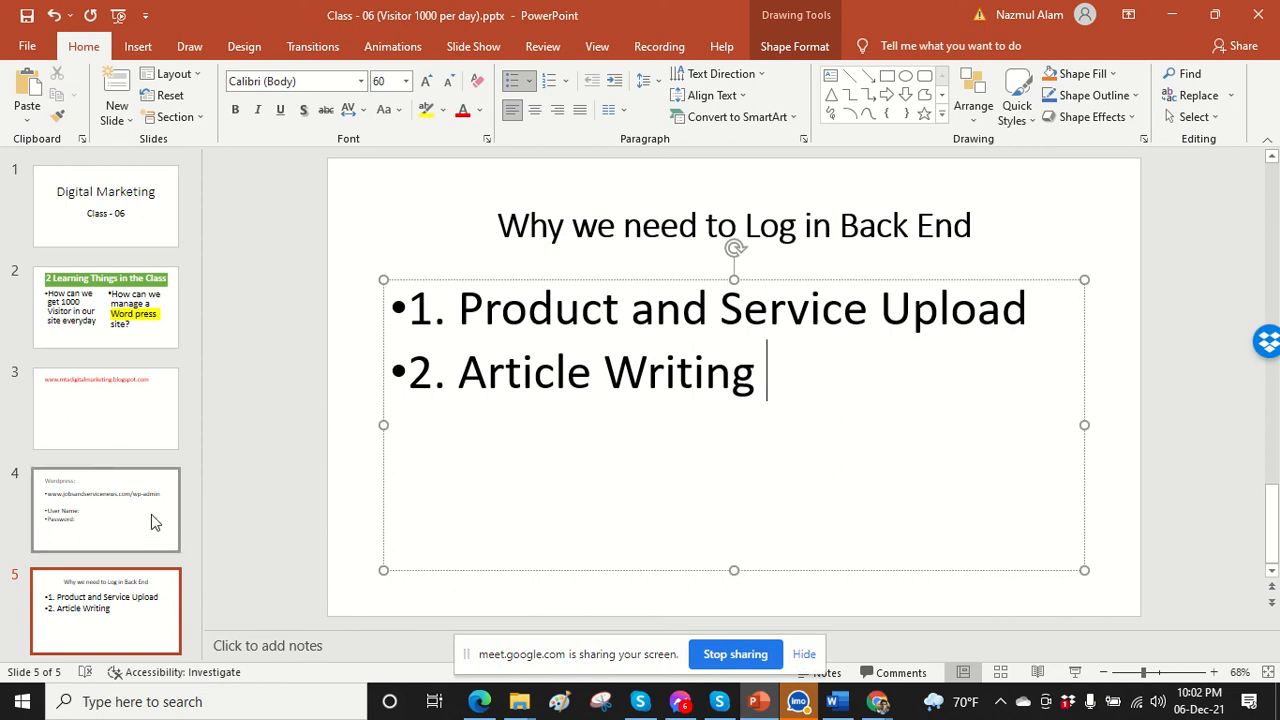
pyautogui.click(104, 338)
pyautogui.click(520, 322)
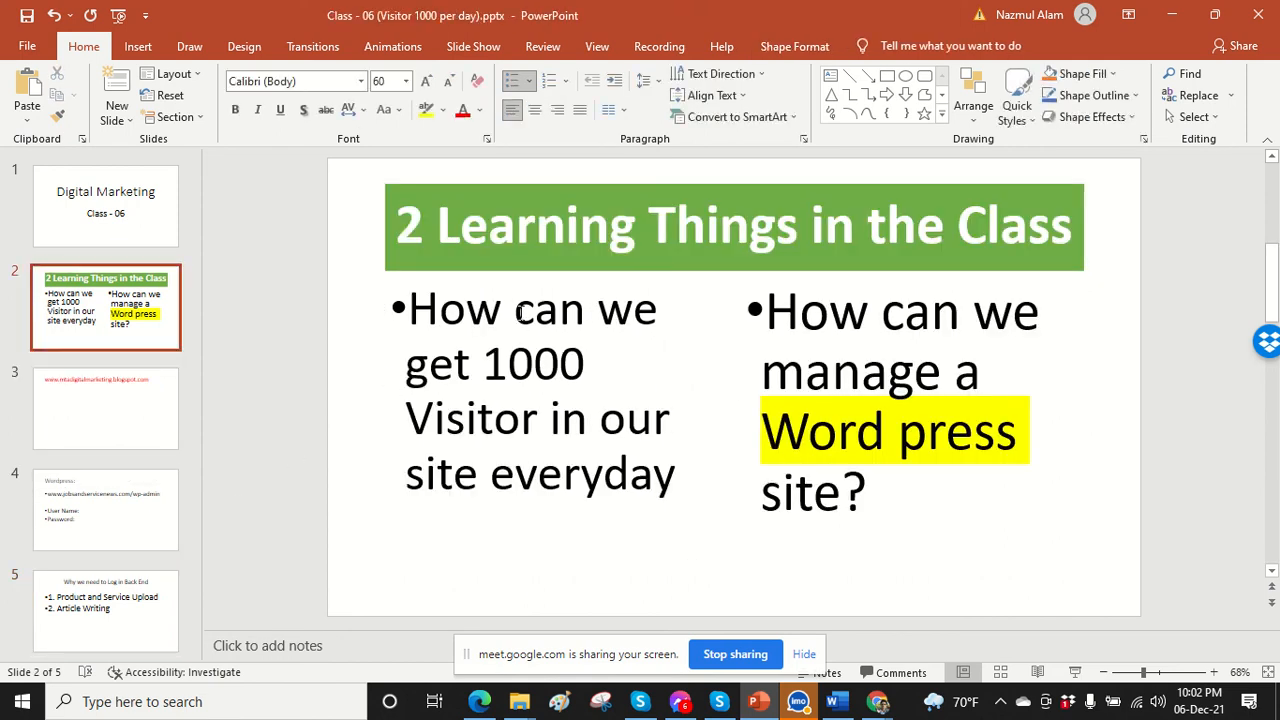